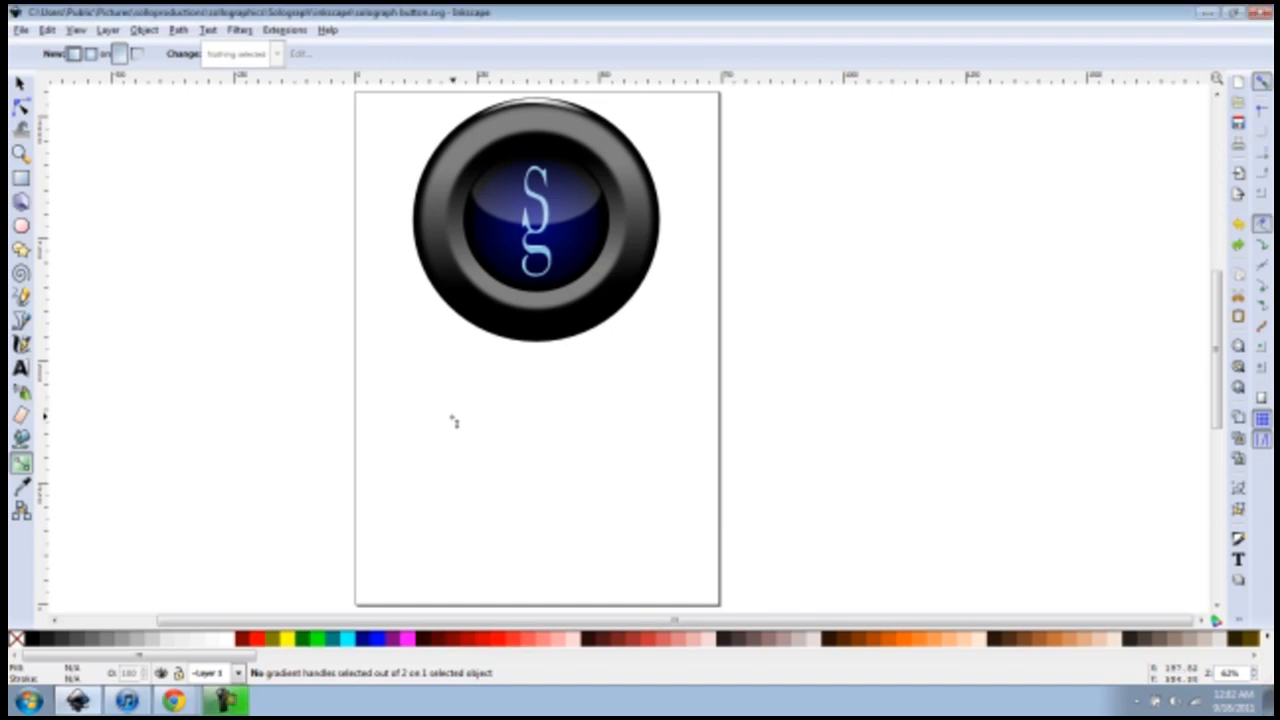
Step: Draw a filled circle about 462 px in diameter below the finished button
key(e)
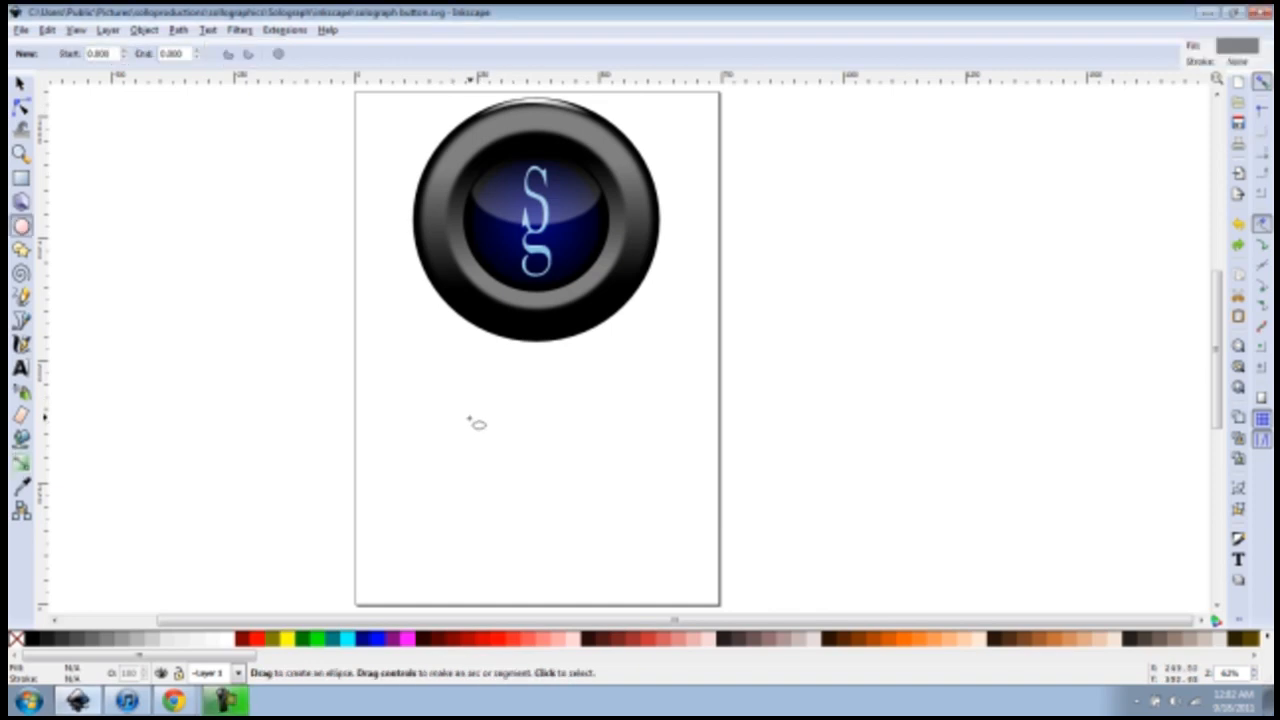
key(ctrl)
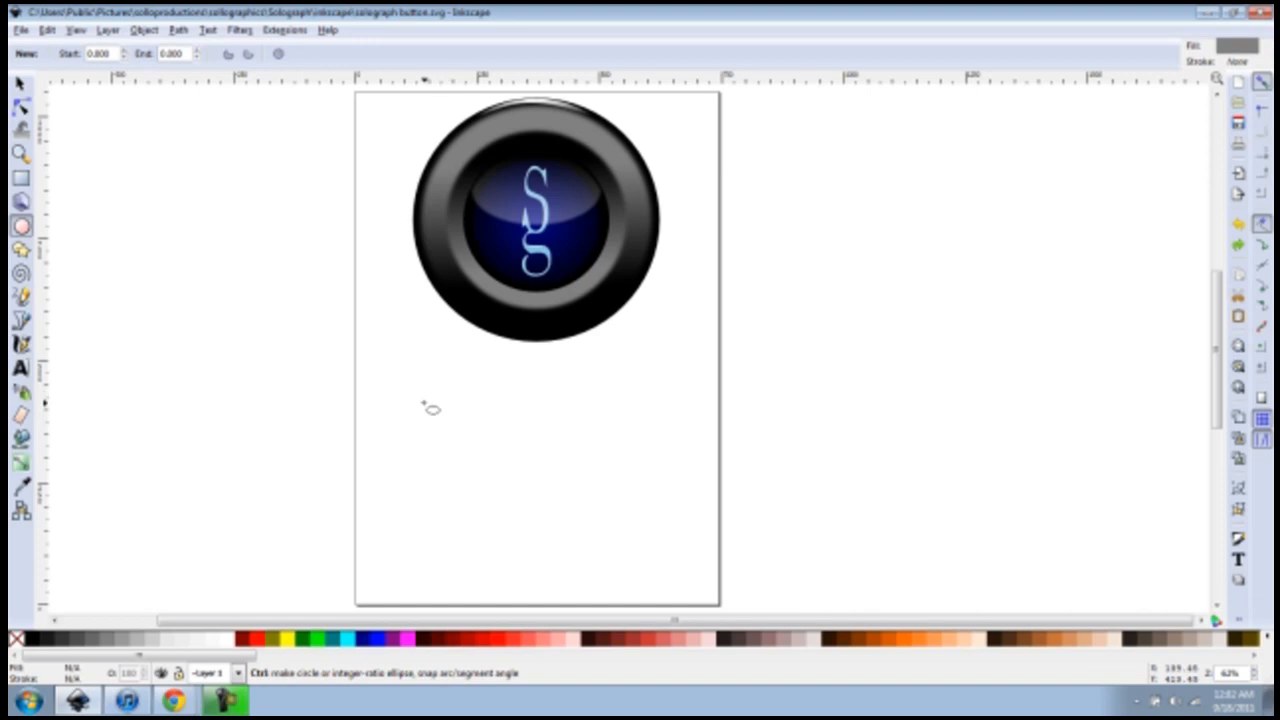
drag(430, 384, 657, 610)
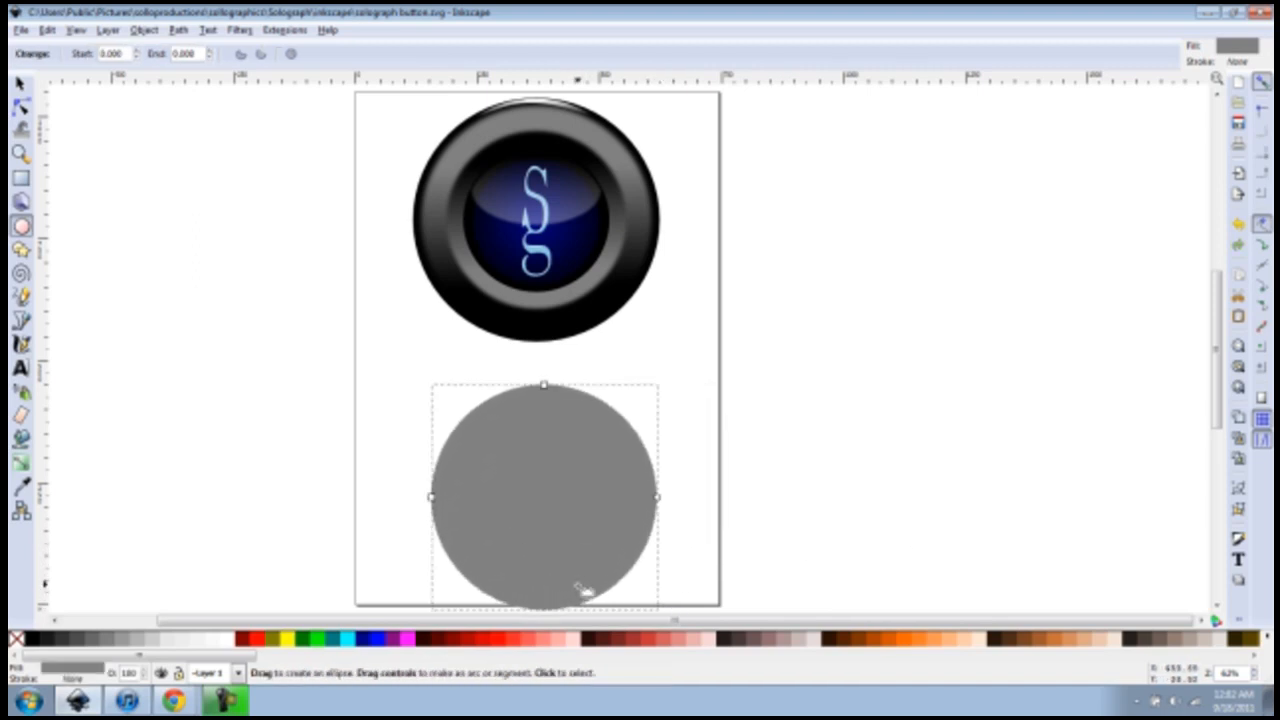
Step: Move the new circle fully onto the page, centred below the finished button, and fill it with black
key(s)
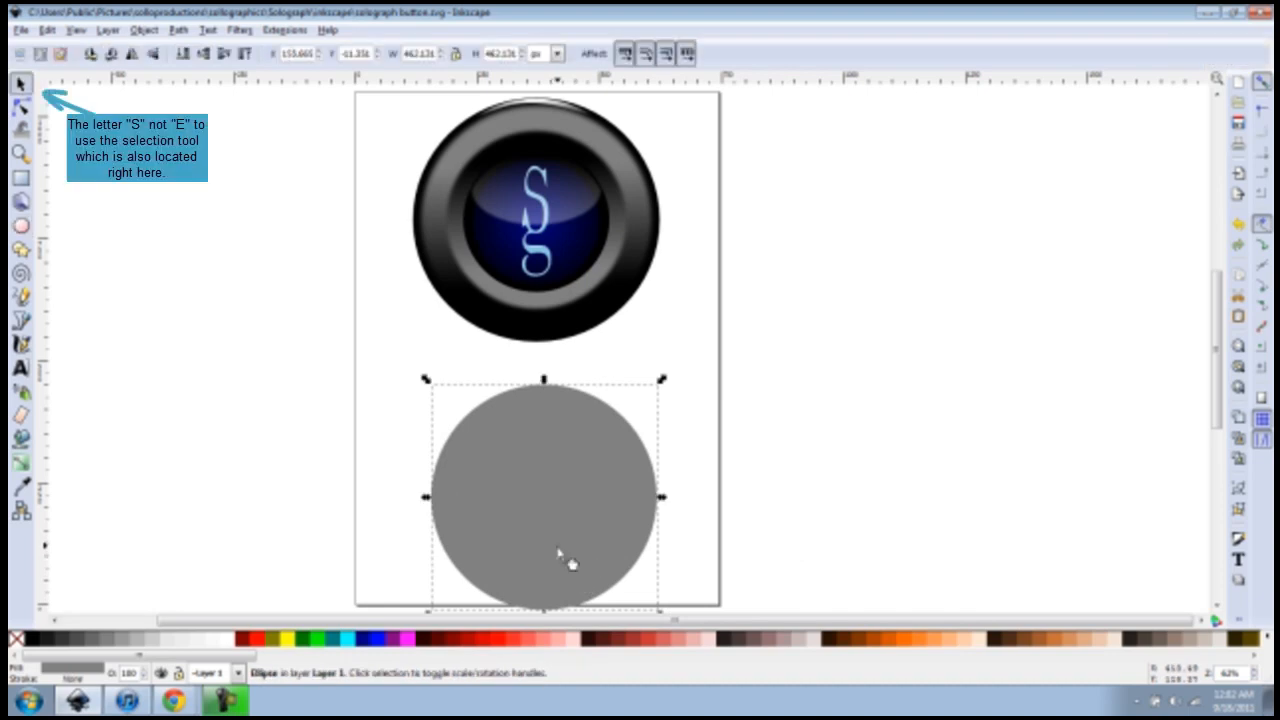
mouse_move(558, 552)
mouse_down()
mouse_move(563, 529)
mouse_move(563, 540)
mouse_move(441, 501)
mouse_move(720, 491)
mouse_move(686, 486)
mouse_move(562, 536)
mouse_move(563, 523)
mouse_move(551, 528)
mouse_up()
click(762, 445)
click(498, 460)
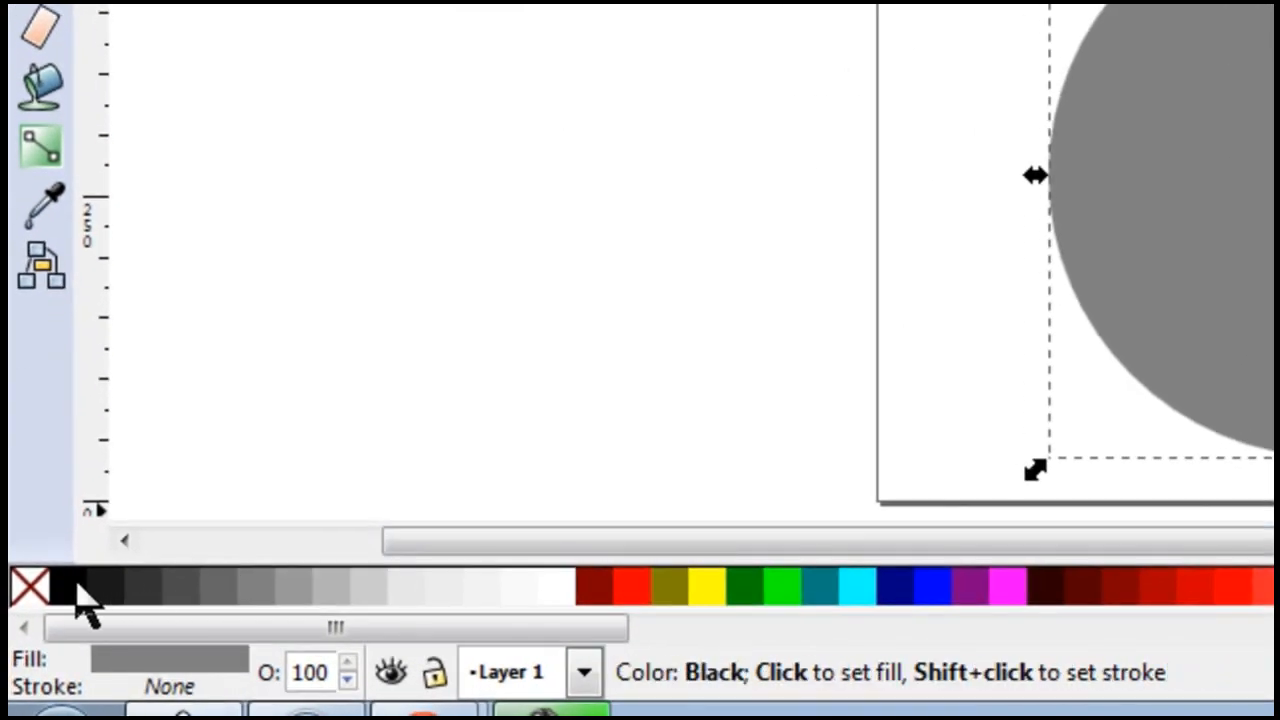
click(80, 598)
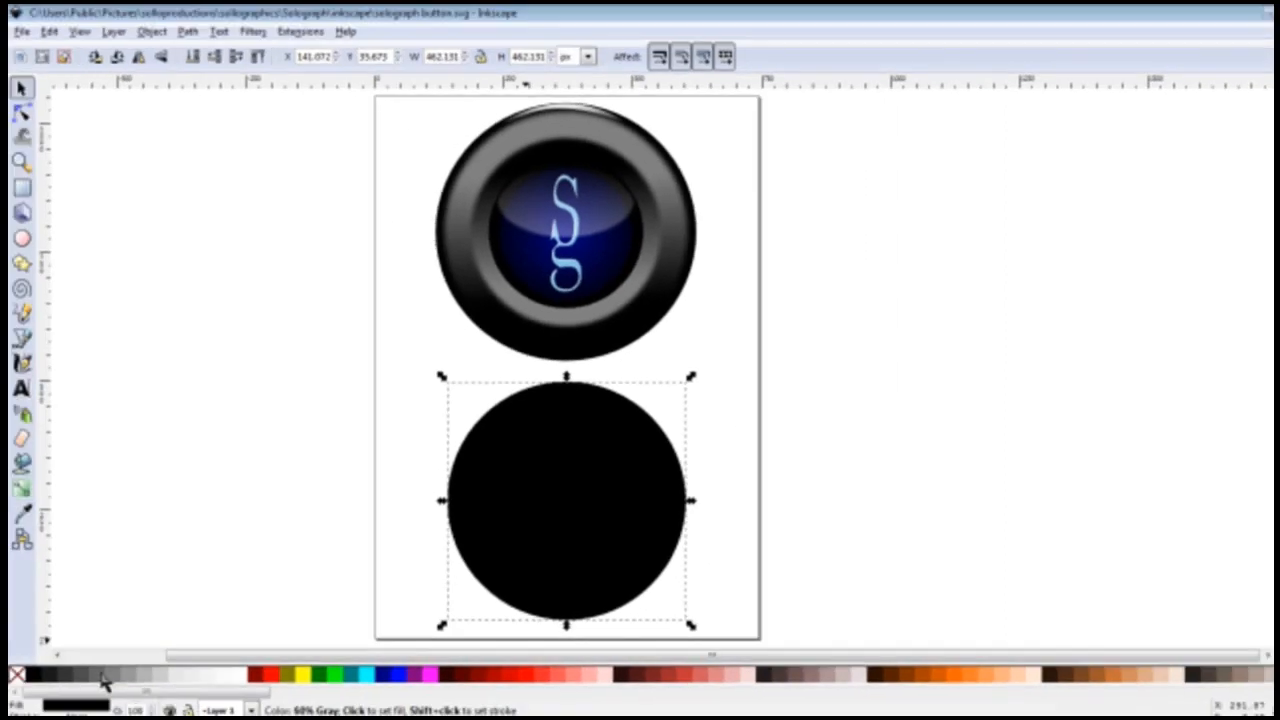
Step: Fill the duplicate of the black circle with 60% Gray and shrink it about its centre to about 426 px
click(104, 677)
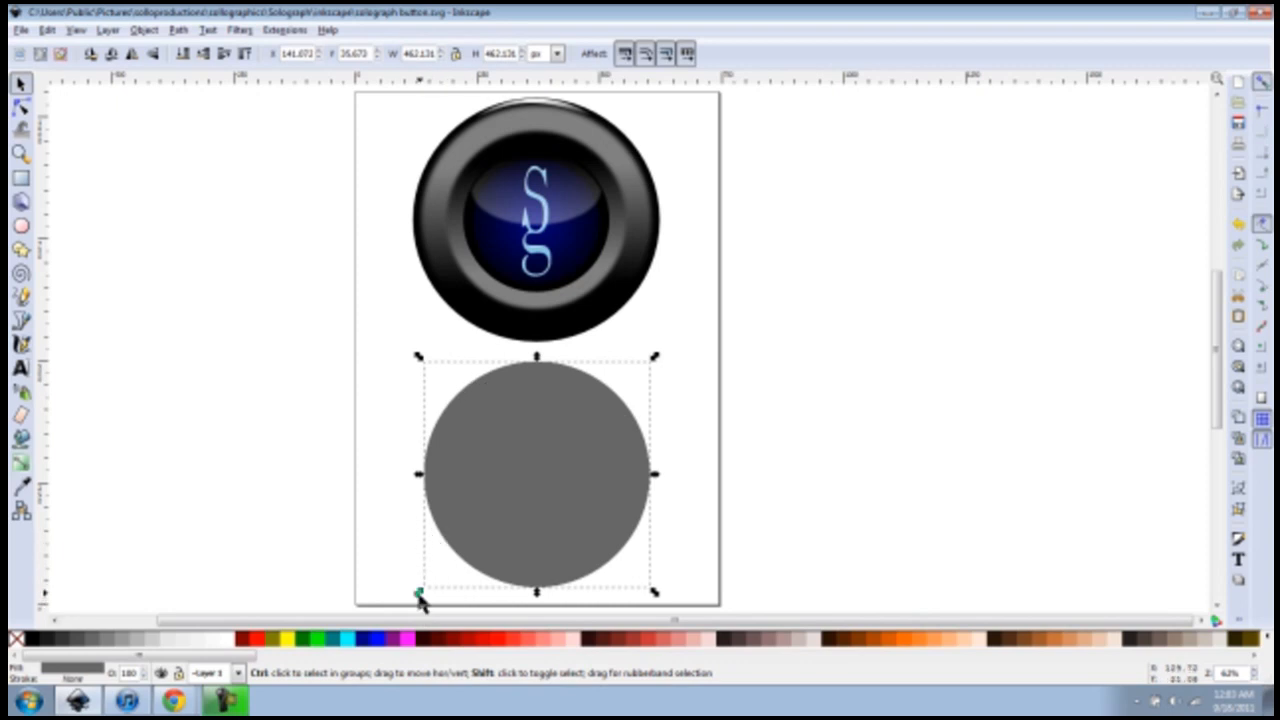
drag(418, 593, 428, 601)
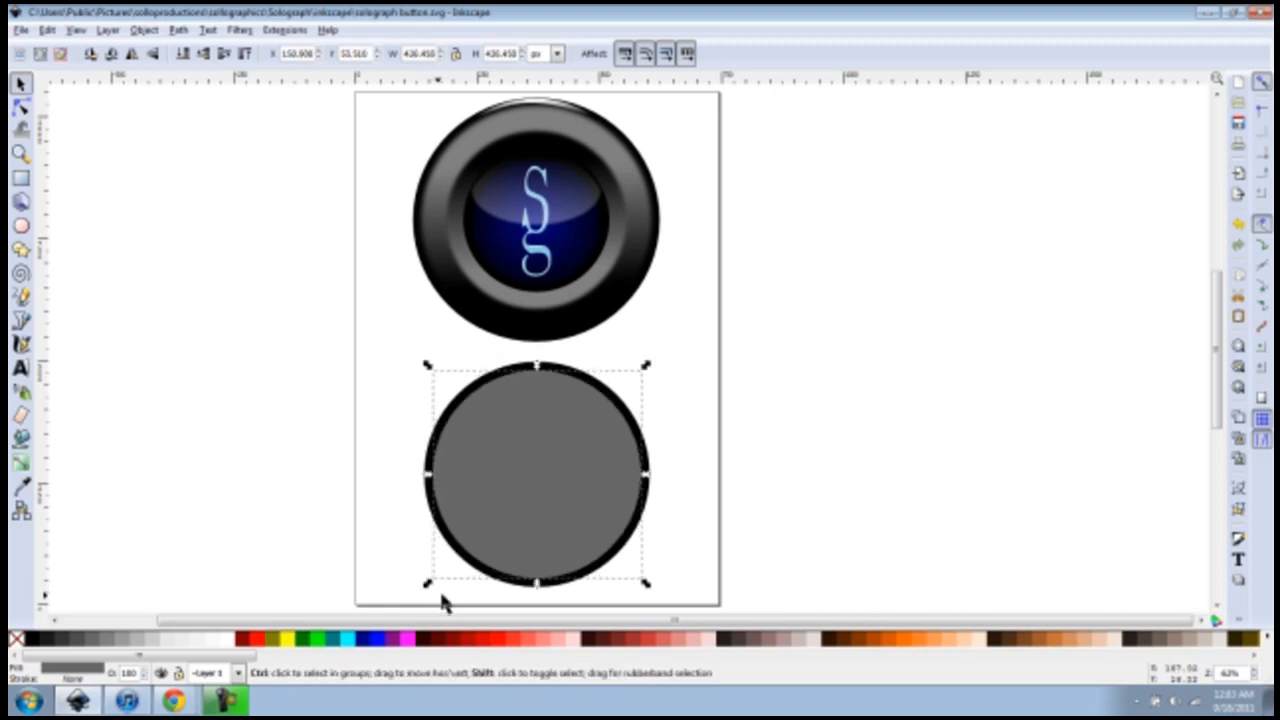
click(797, 429)
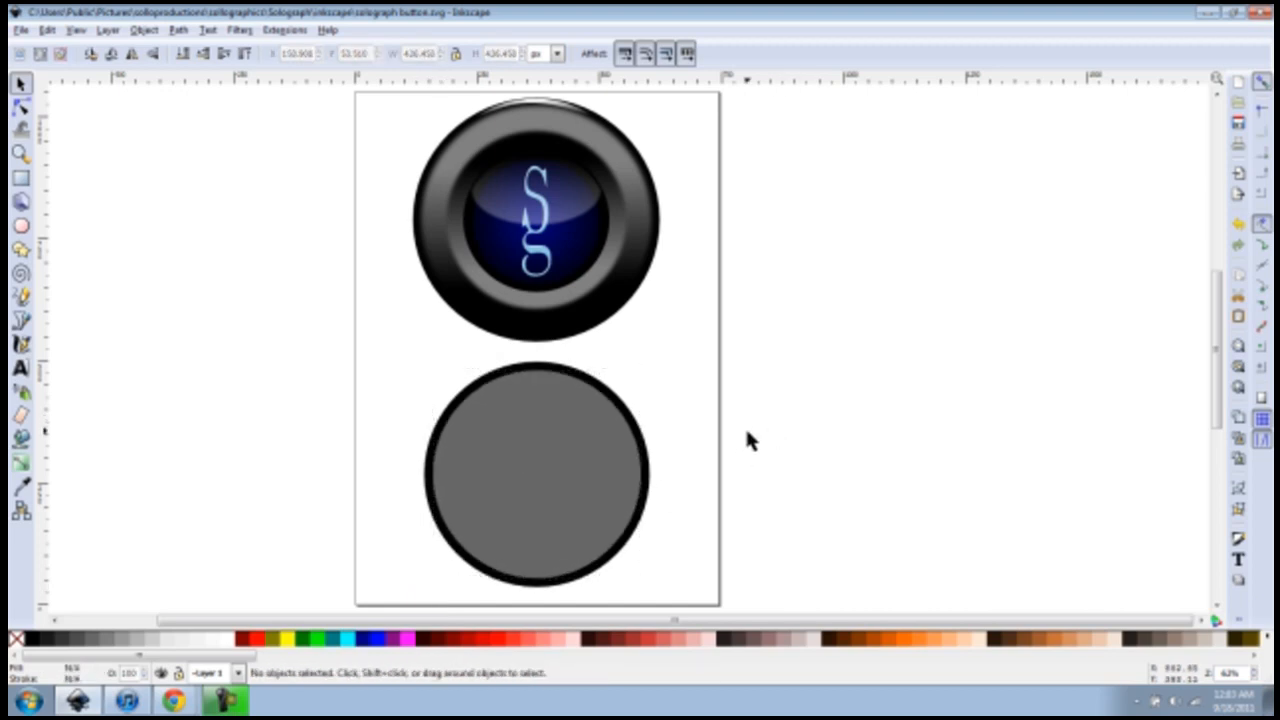
Step: Apply a vertical linear gradient to the gray circle, fading from 60% Gray near its upper edge to transparent in its lower part
click(616, 518)
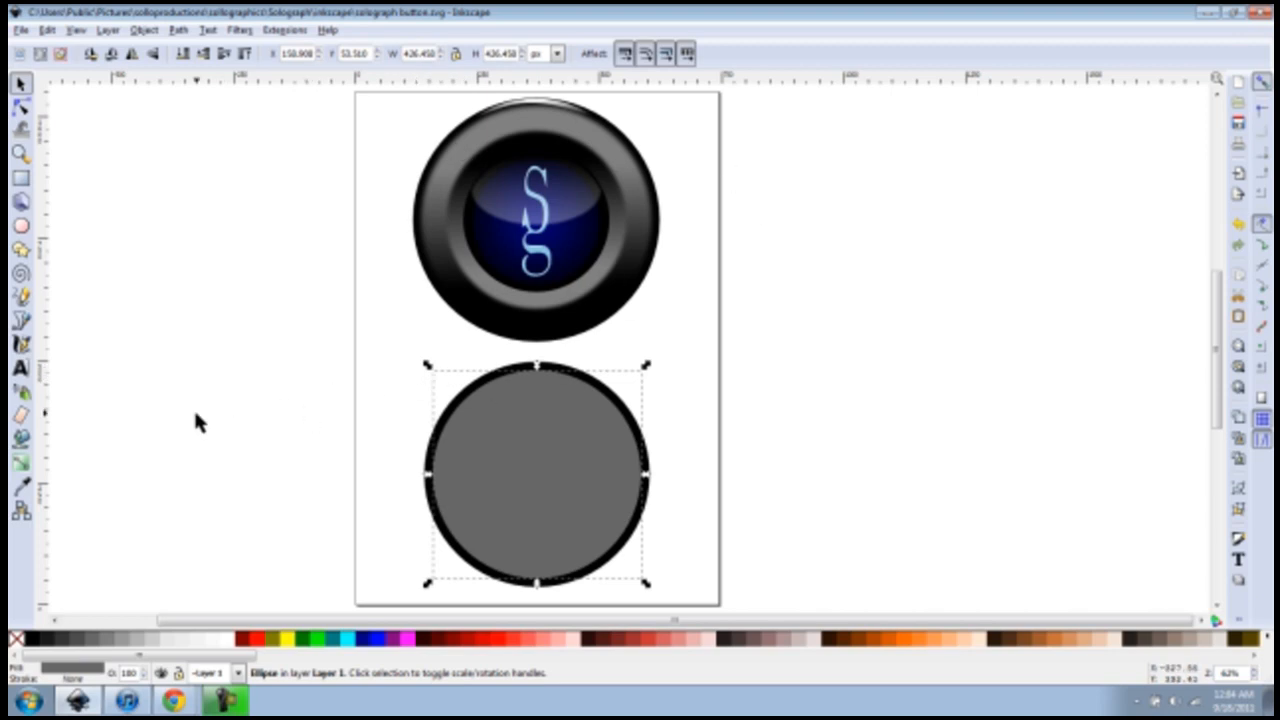
key(g)
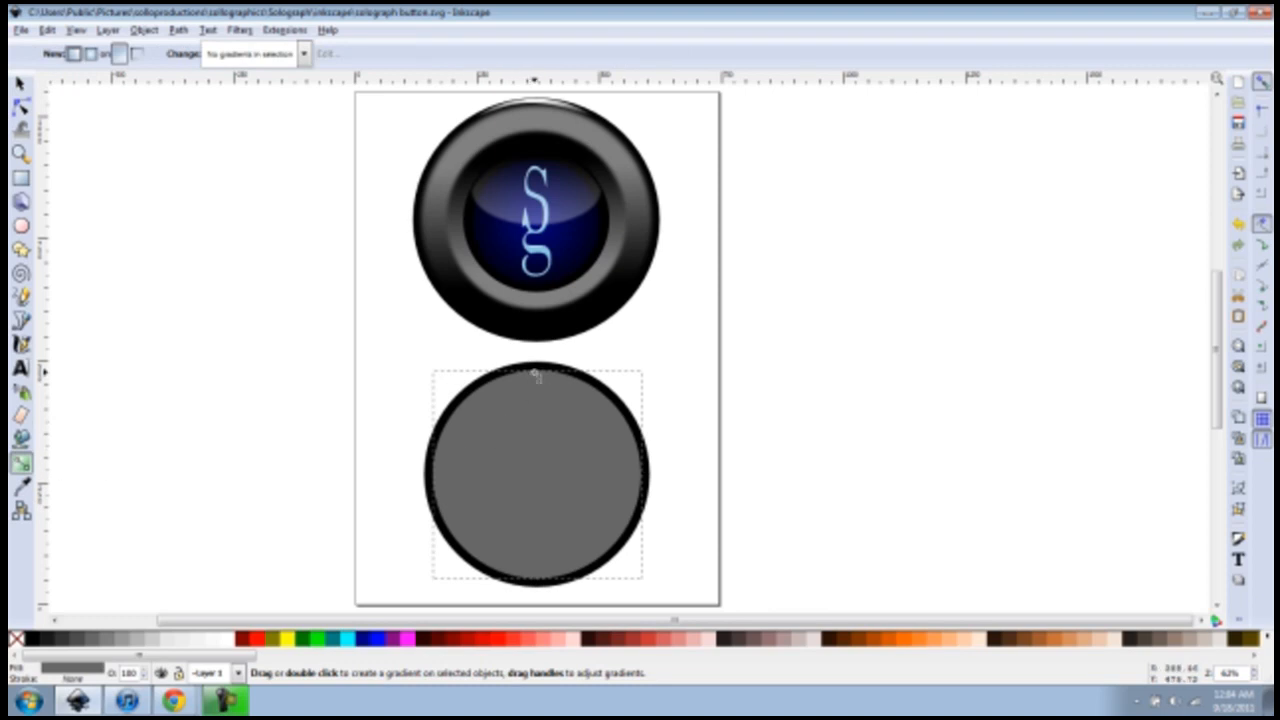
key(ctrl)
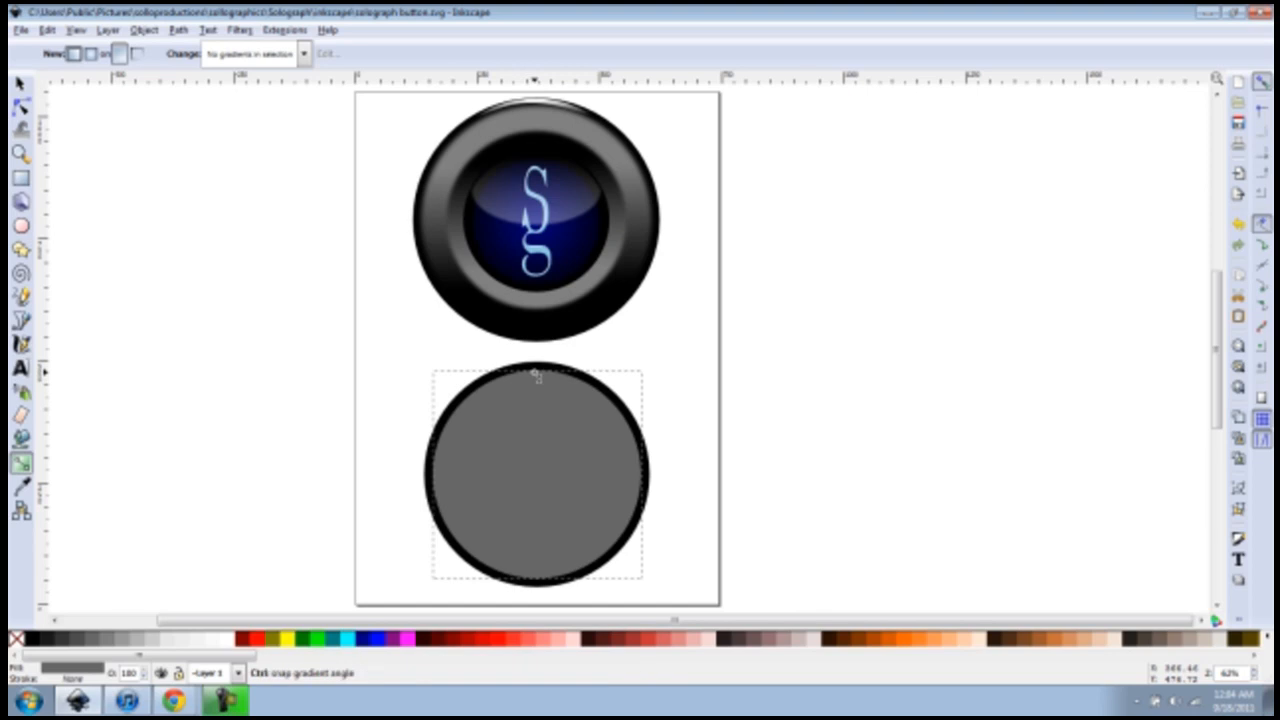
drag(537, 375, 535, 523)
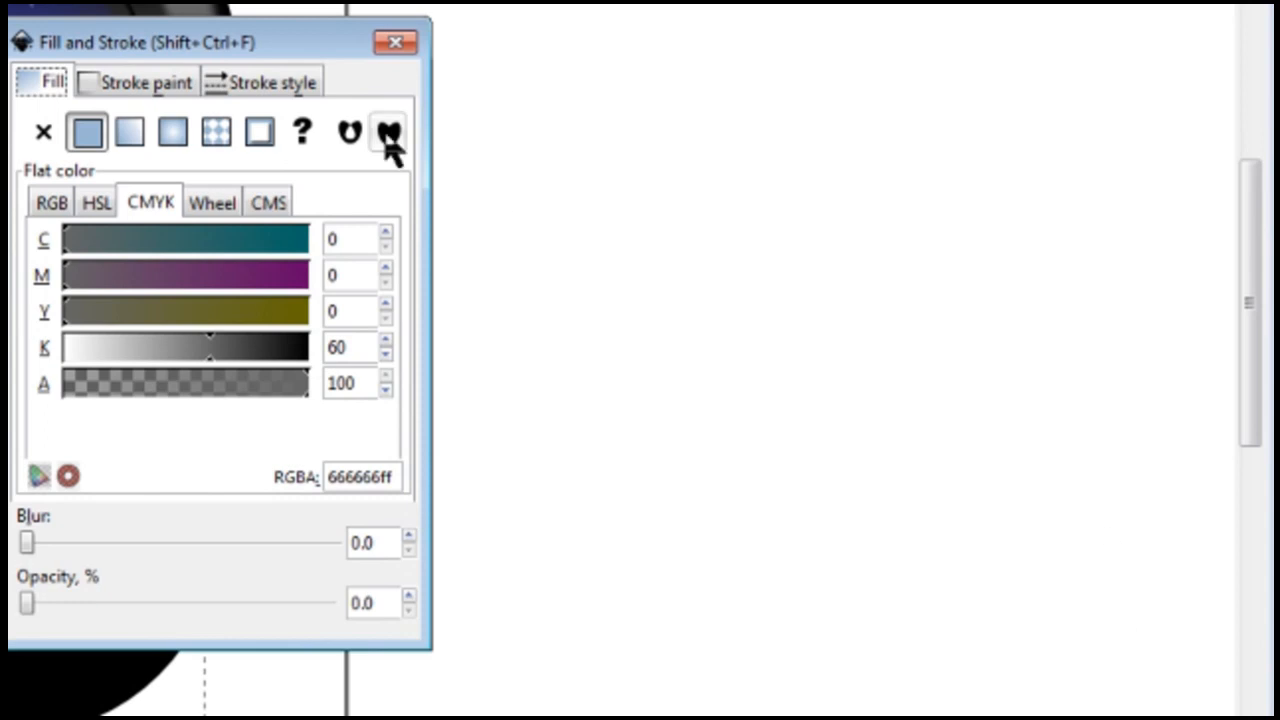
Step: Try a blur of 2 on the gradient-filled circle
mouse_move(262, 50)
mouse_down()
mouse_move(400, 257)
mouse_move(1115, 374)
mouse_up()
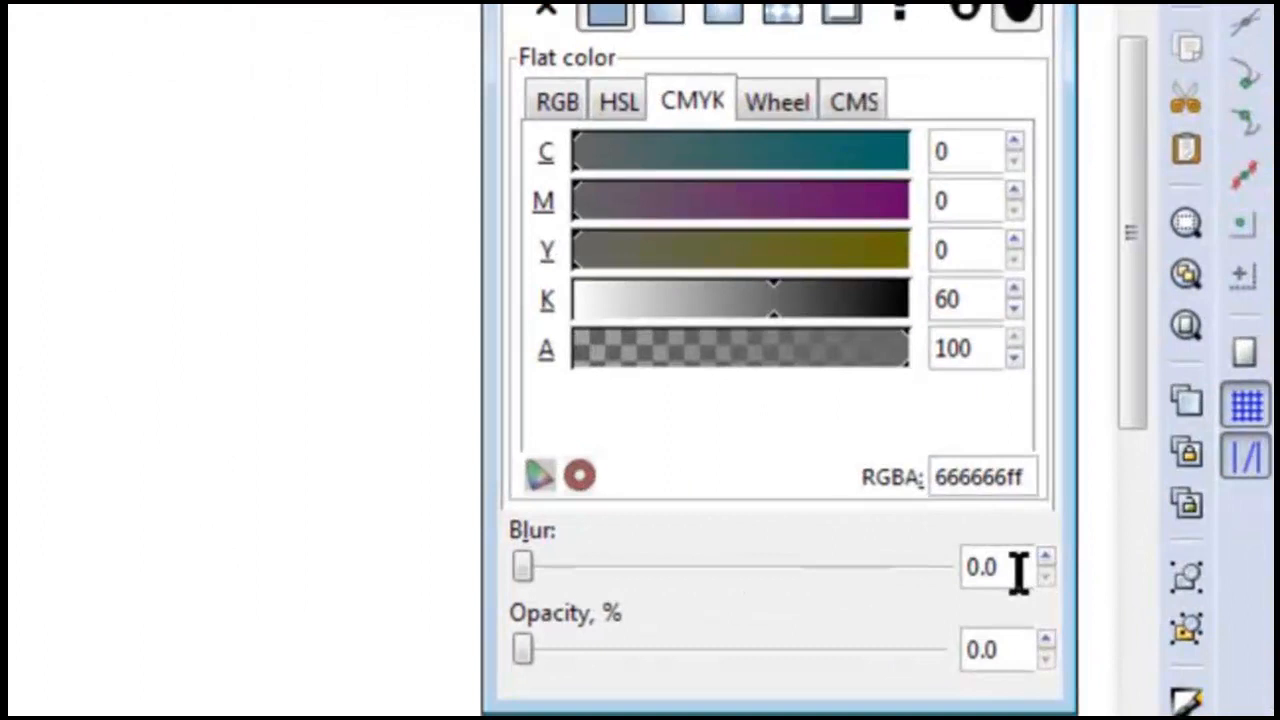
drag(1264, 560, 1202, 559)
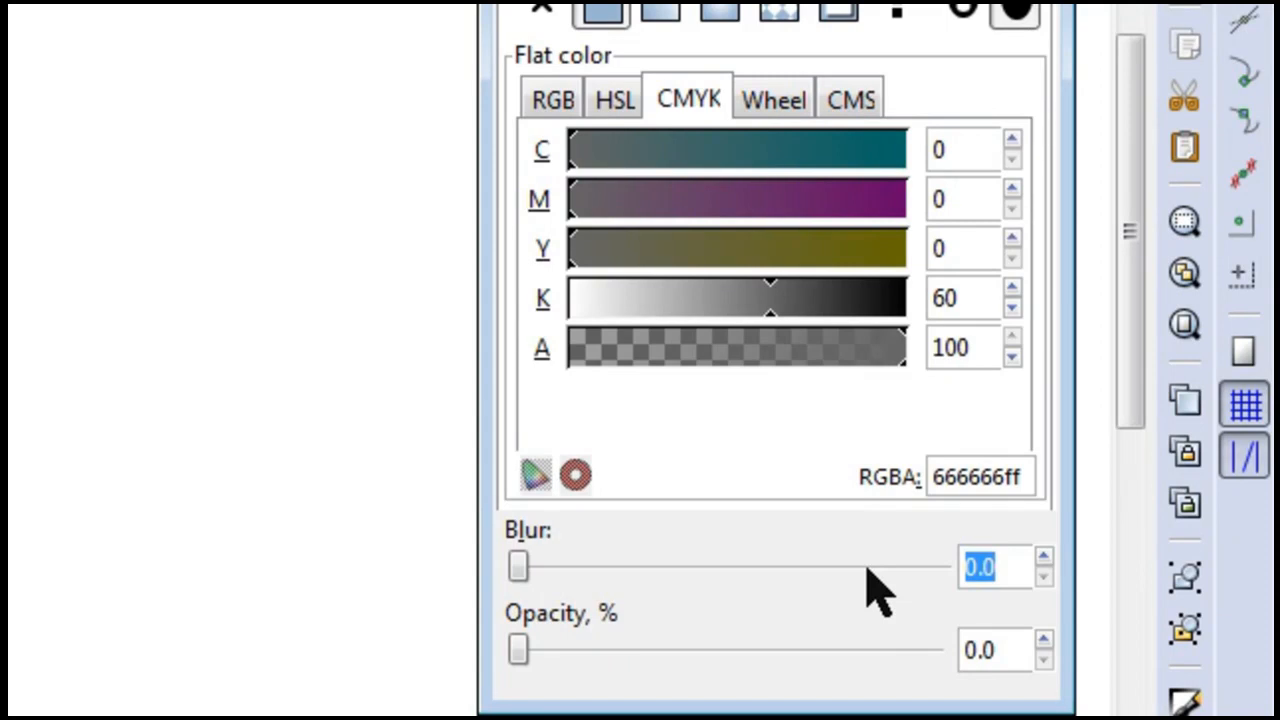
text(2)
key(Return)
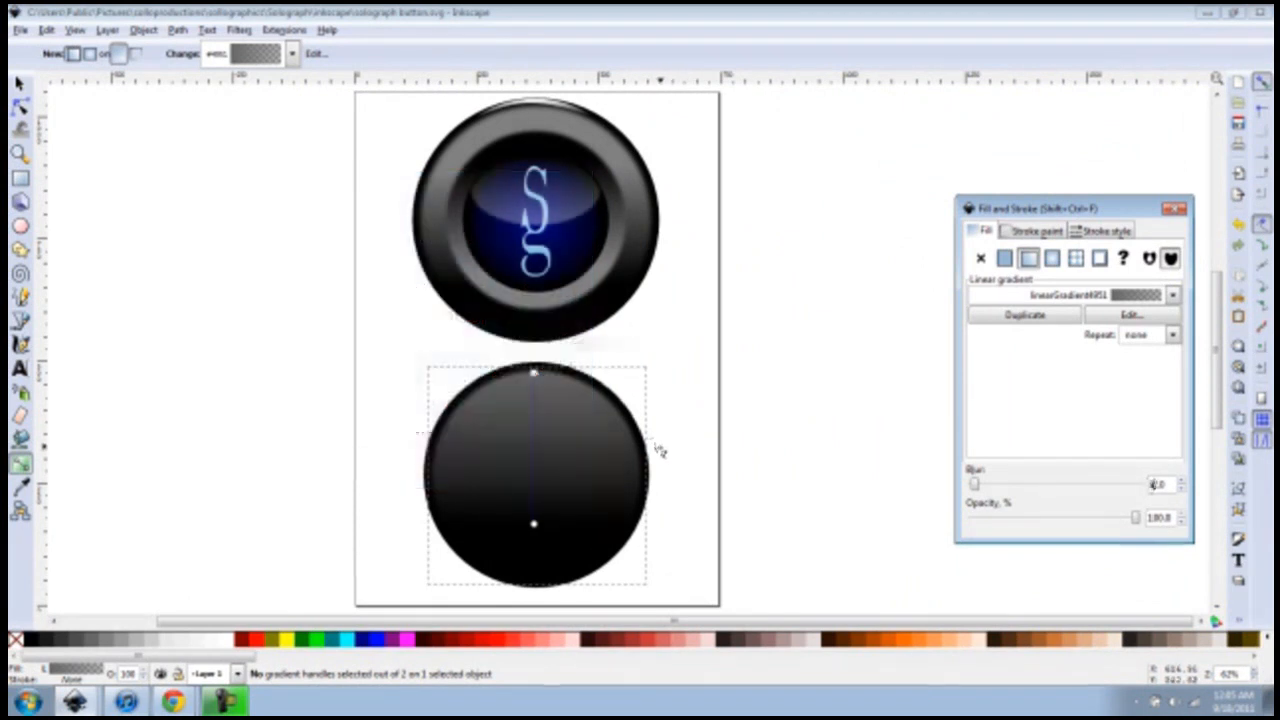
click(1167, 212)
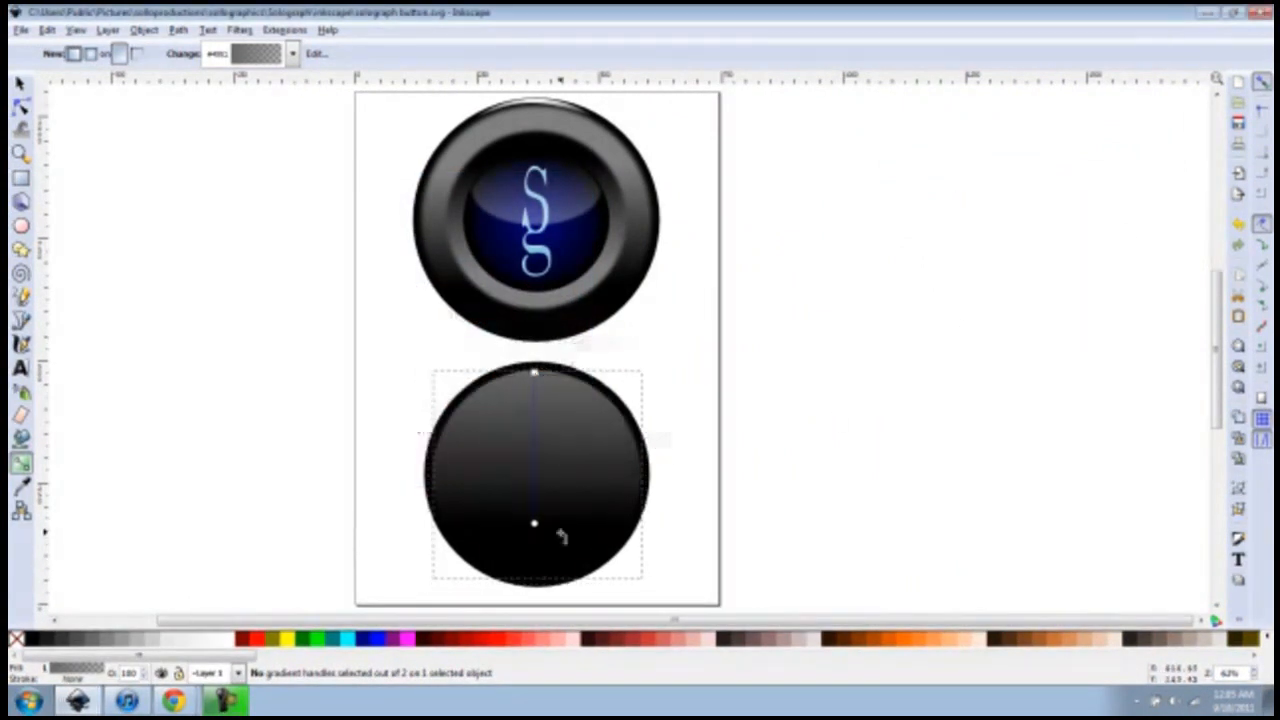
click(713, 452)
key(s)
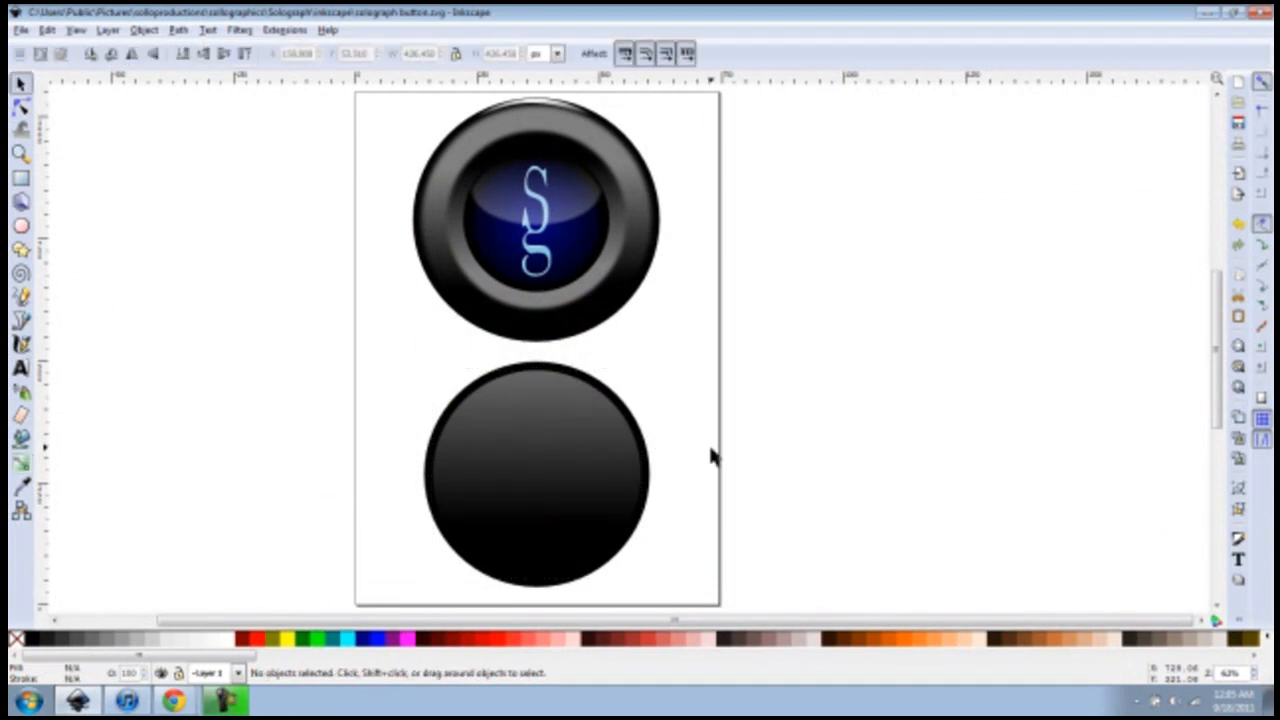
Step: Set the blur of the gradient-filled gray circle to 2.0
click(584, 486)
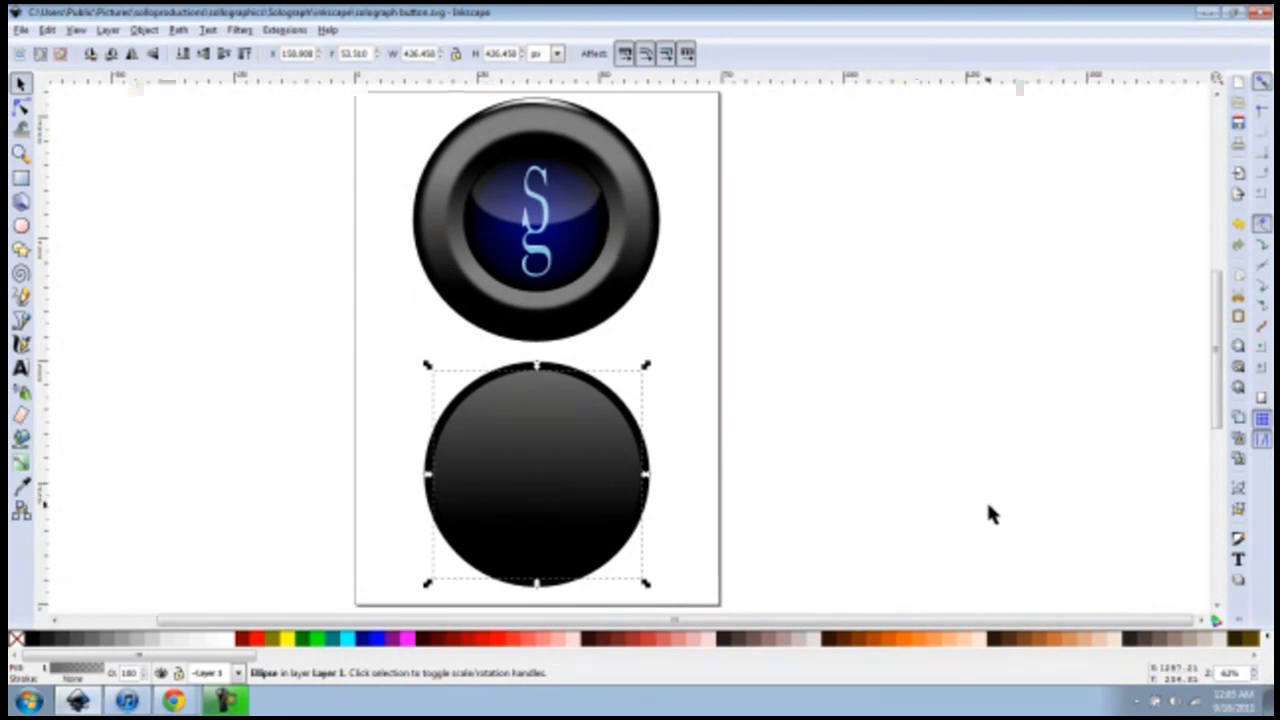
click(1240, 545)
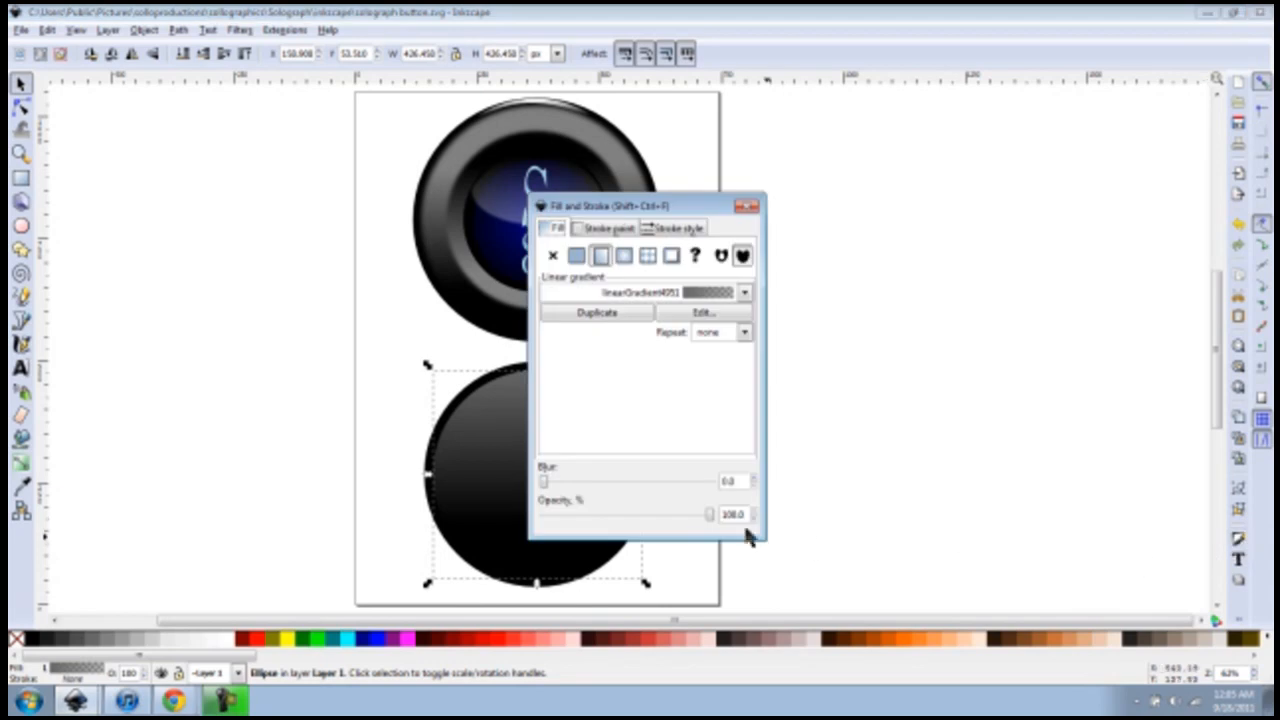
double_click(737, 479)
text(2)
key(Return)
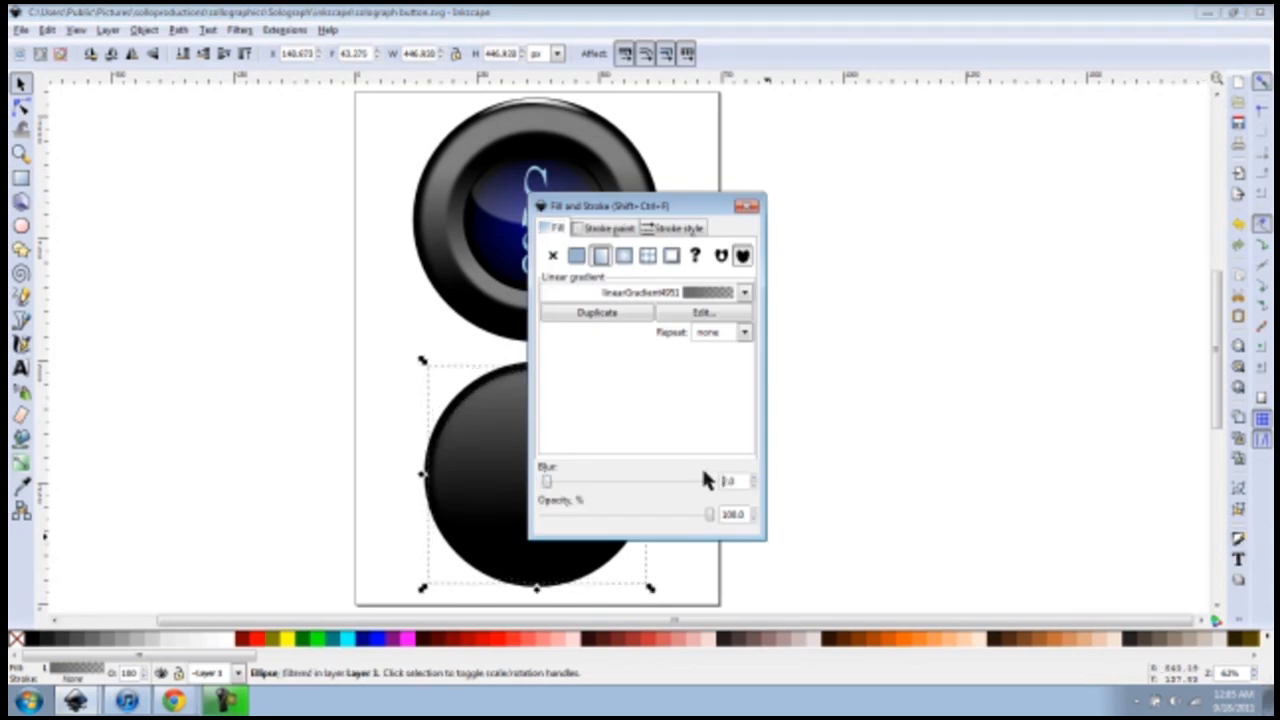
click(746, 205)
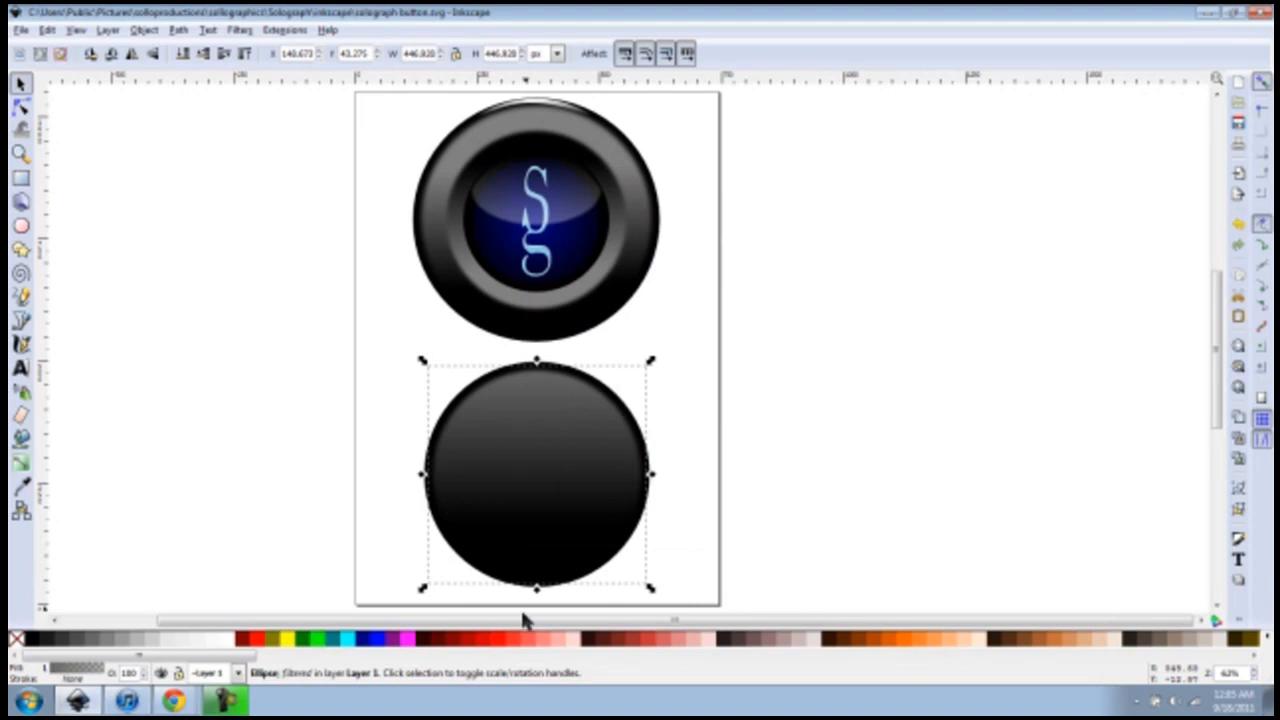
Step: Duplicate the blurred gradient circle and shrink the copy about its centre to about 327 px
click(505, 515)
key(ctrl)
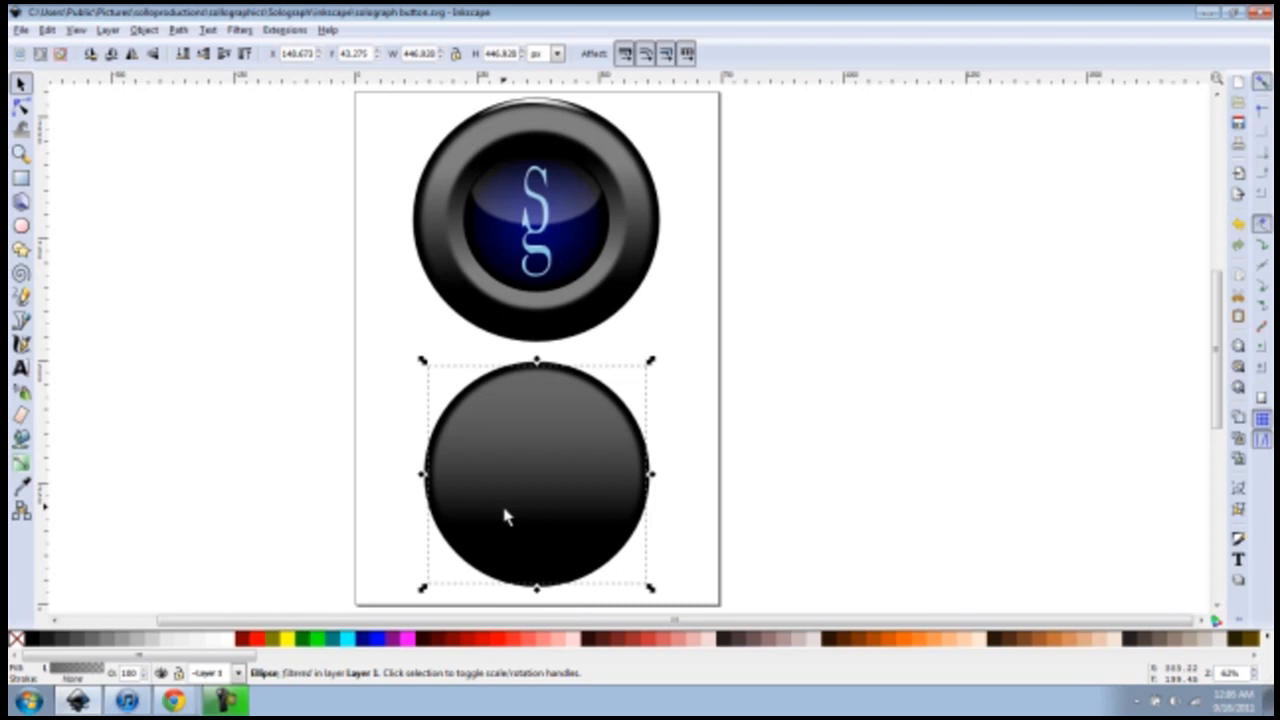
key(ctrl)
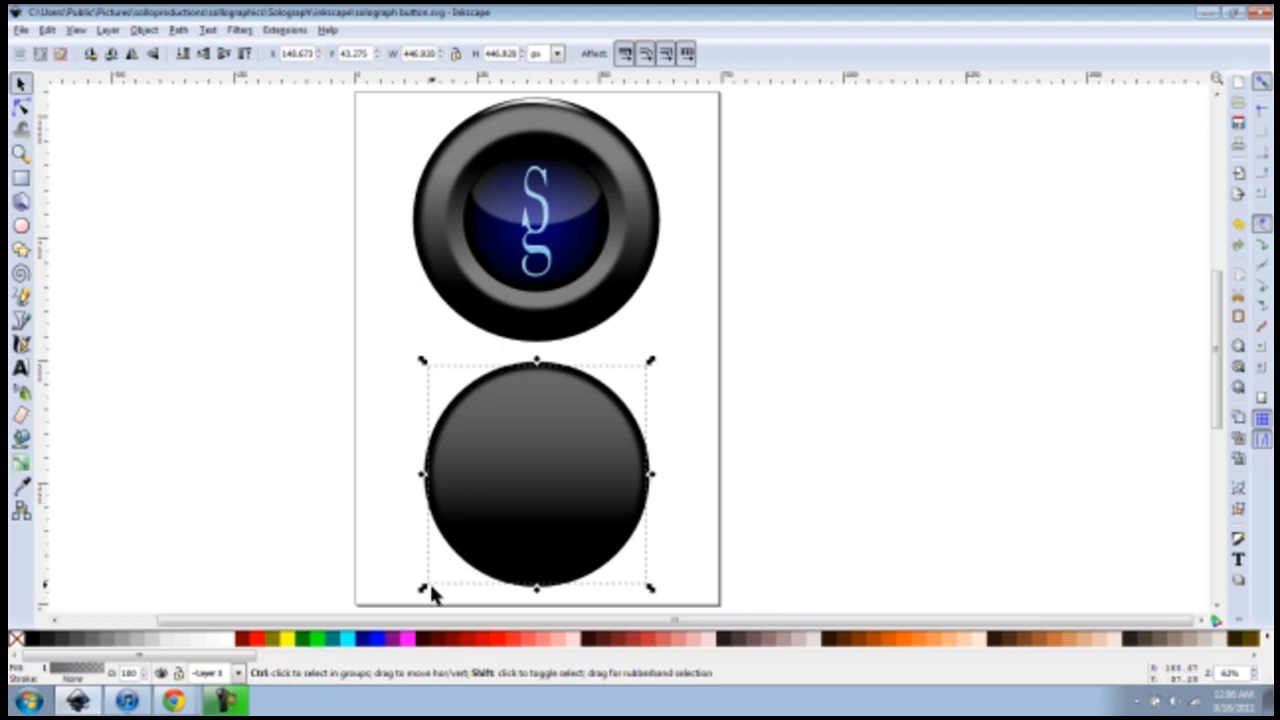
drag(424, 587, 451, 560)
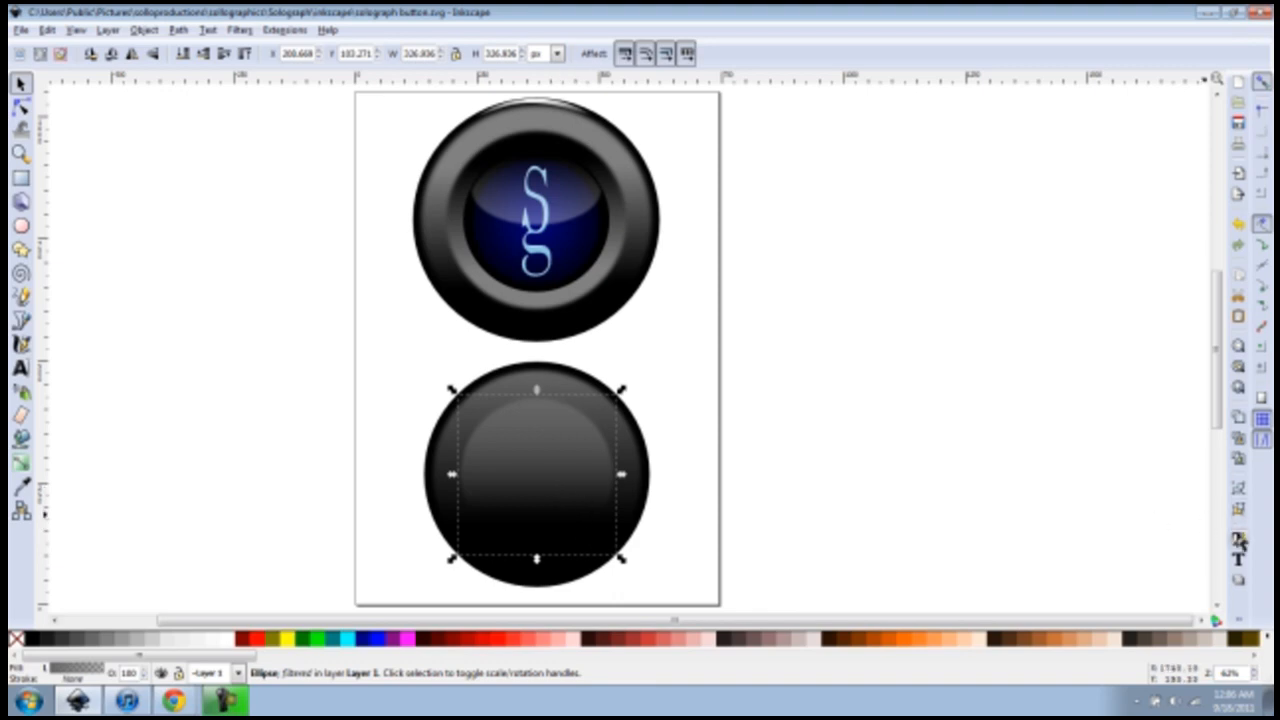
click(1238, 540)
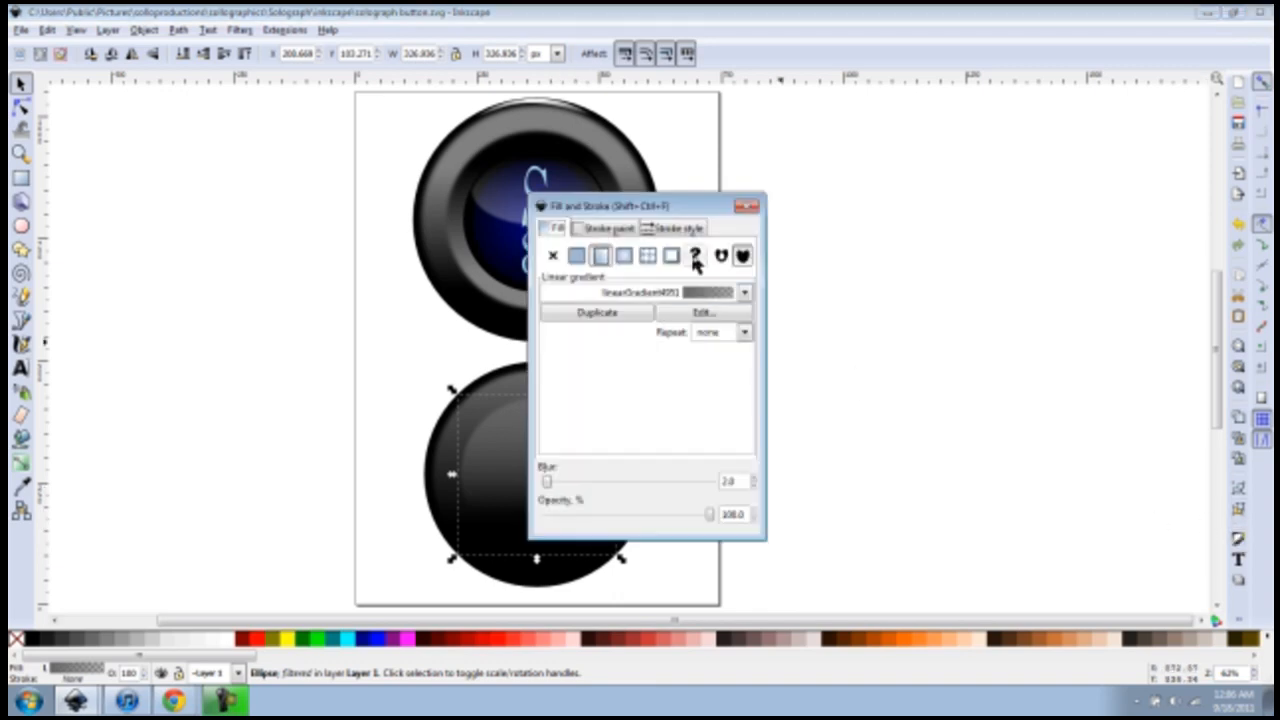
drag(703, 208, 1071, 194)
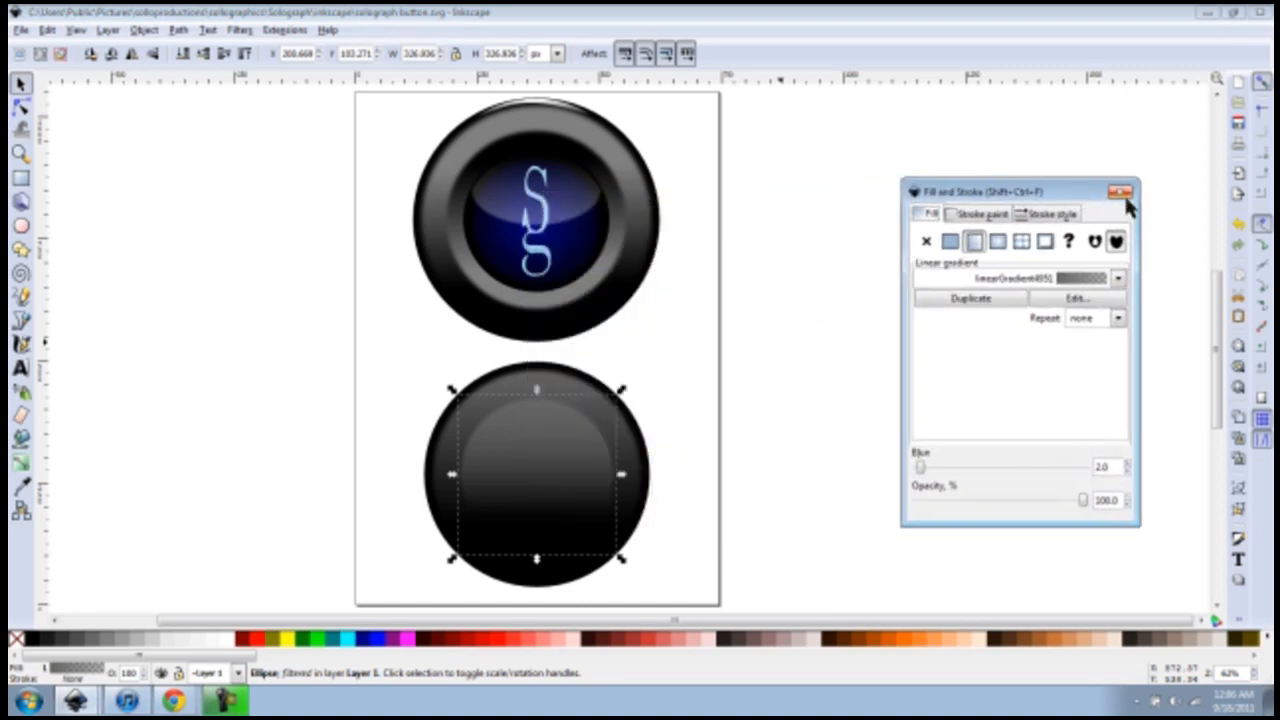
click(1116, 192)
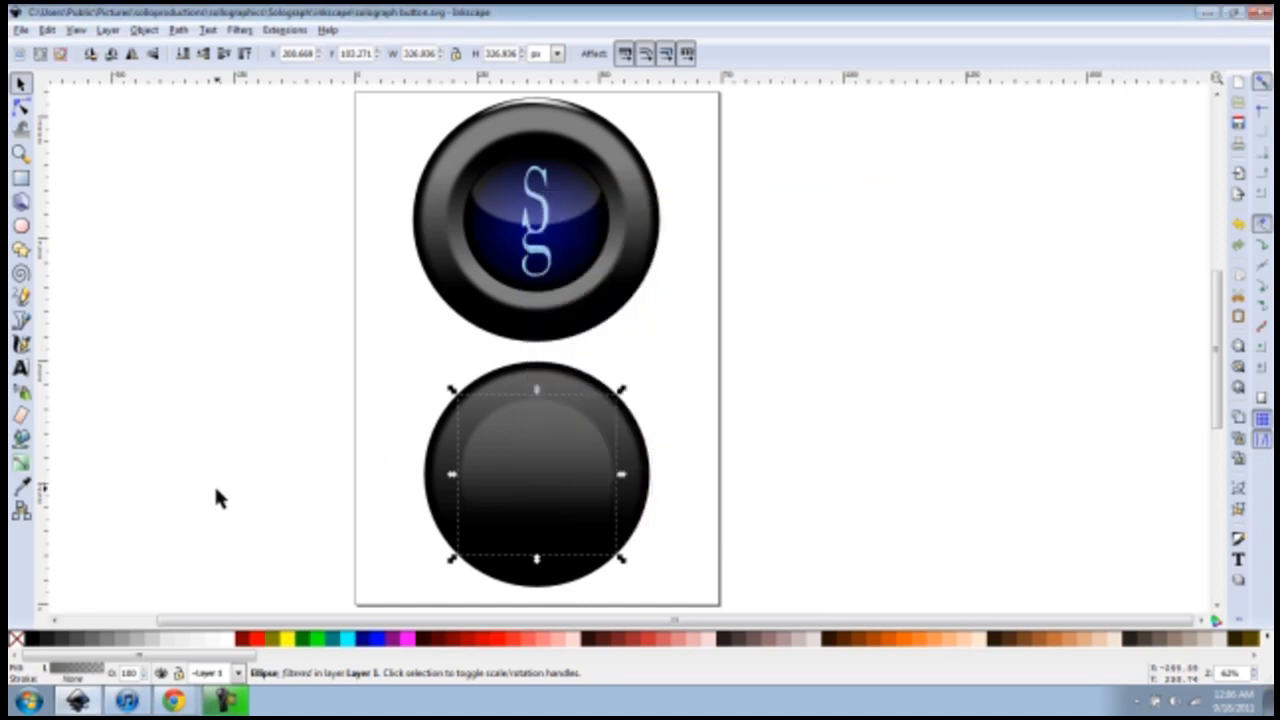
Step: Recolour the innermost circle's gradient with black at its upper stop and fully opaque 60% Gray at its lower stop
key(g)
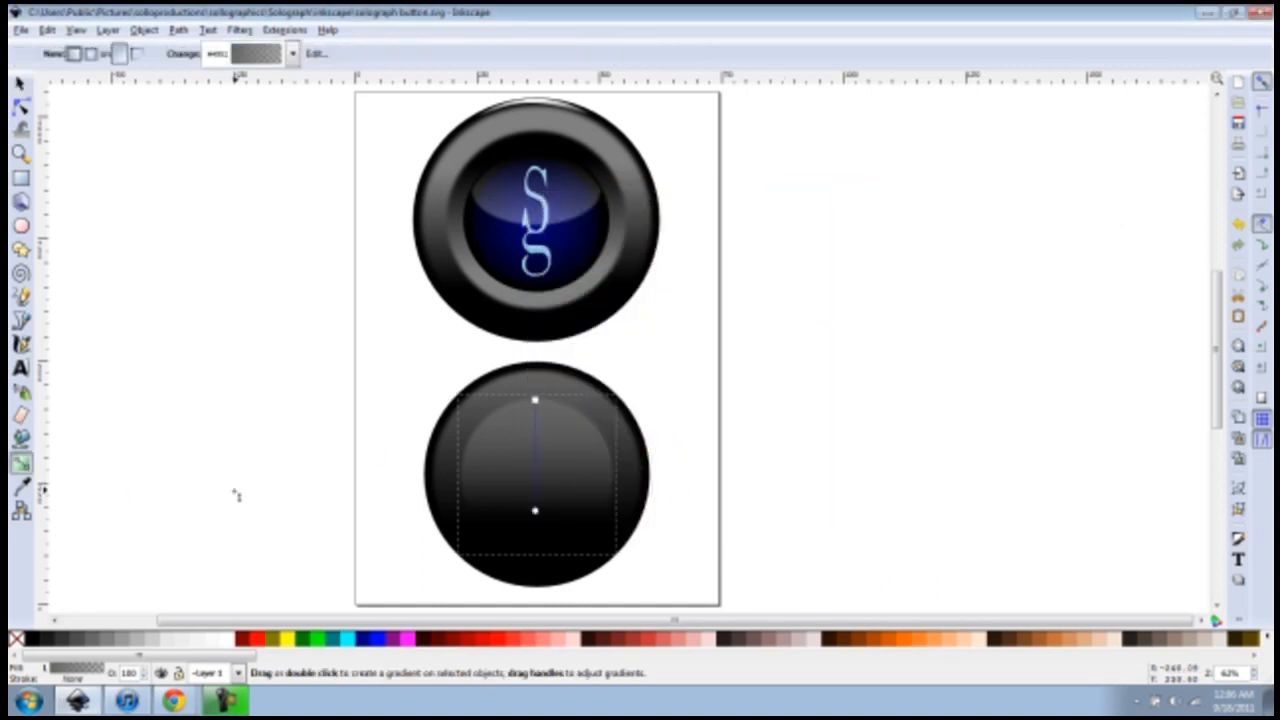
click(536, 513)
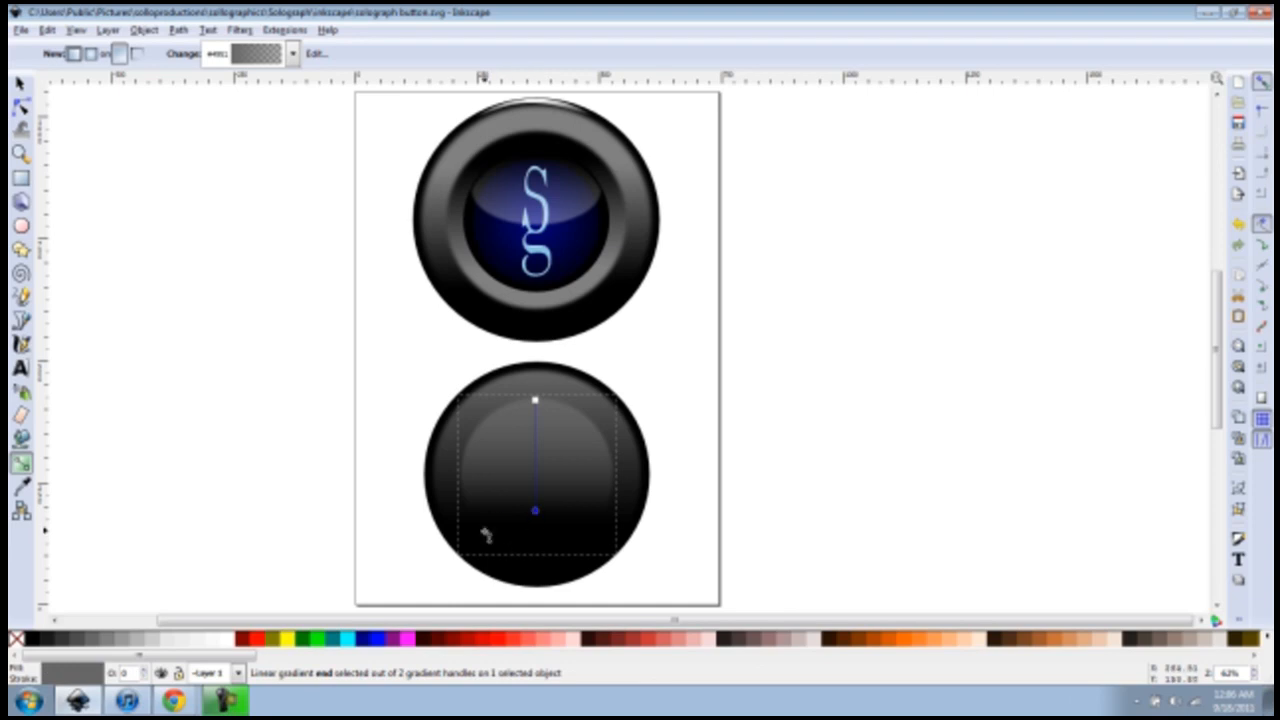
click(95, 642)
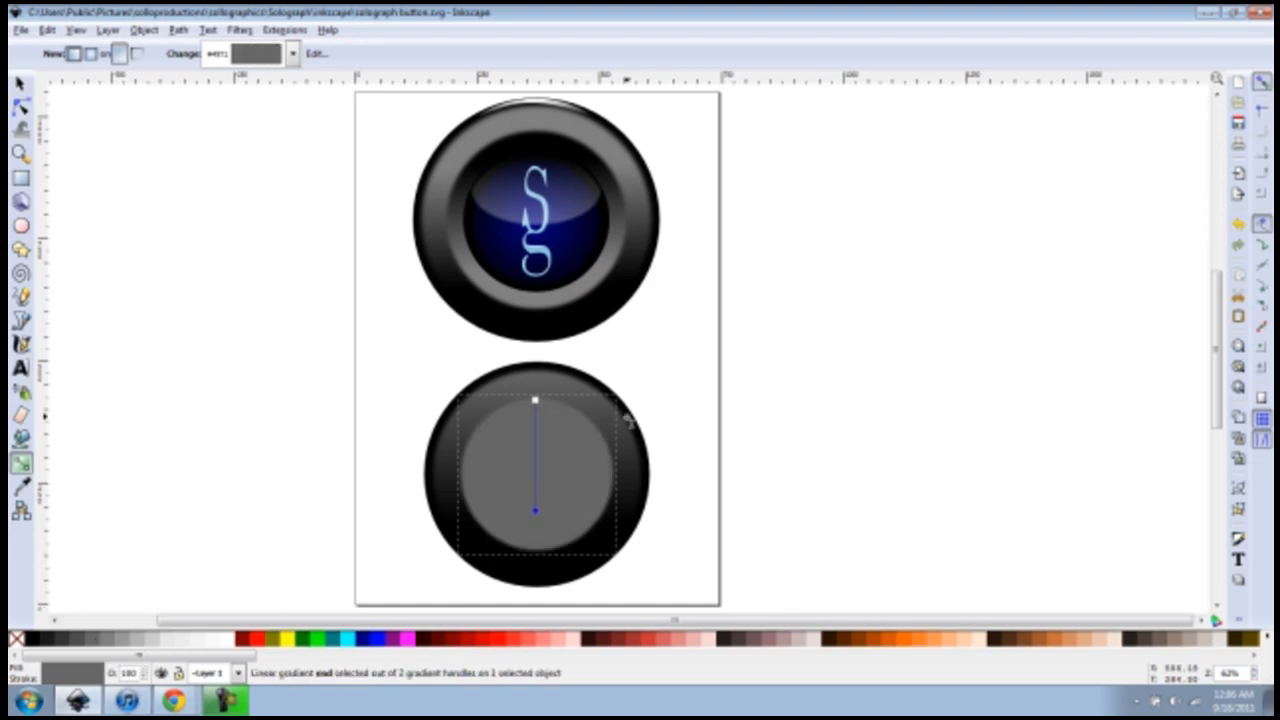
click(535, 400)
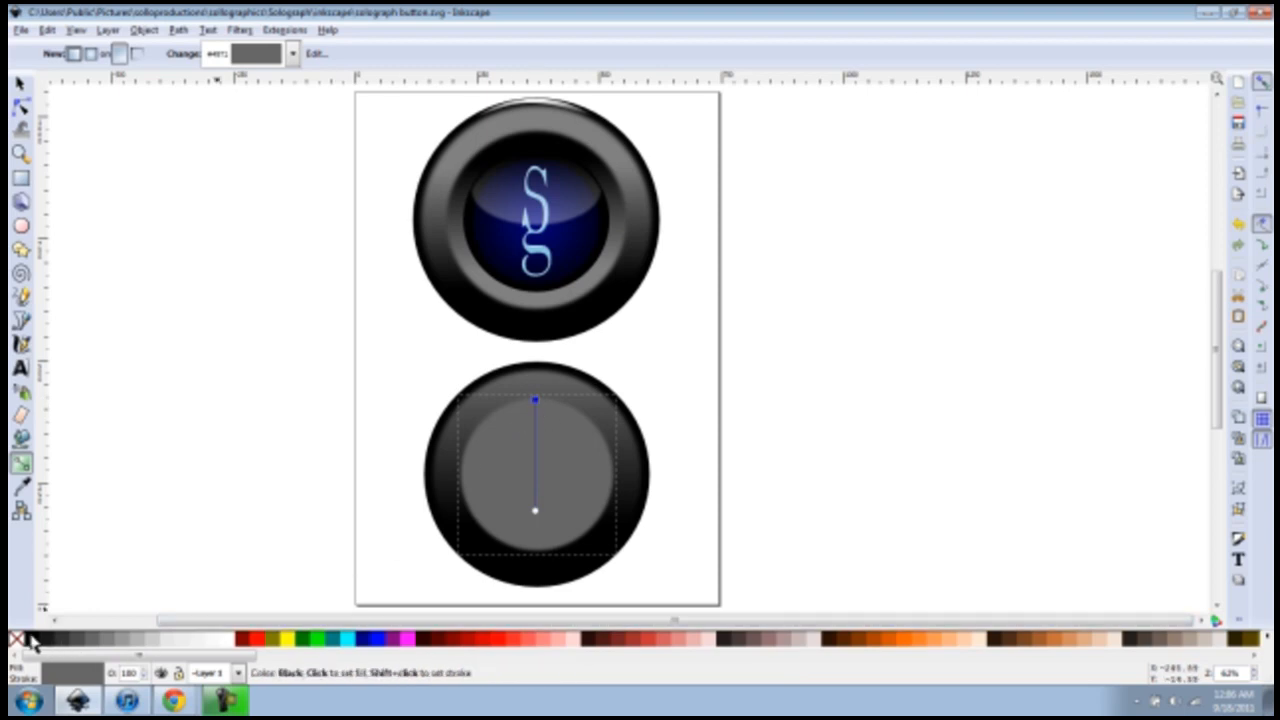
click(30, 640)
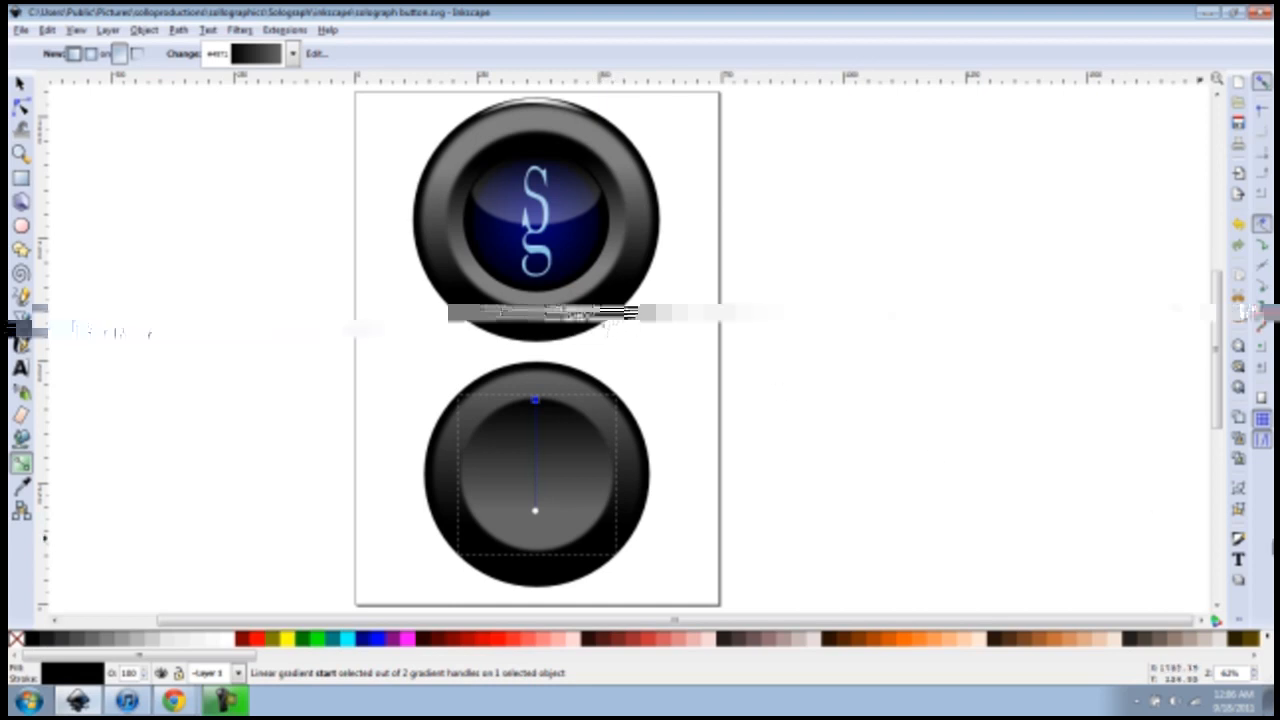
click(1237, 540)
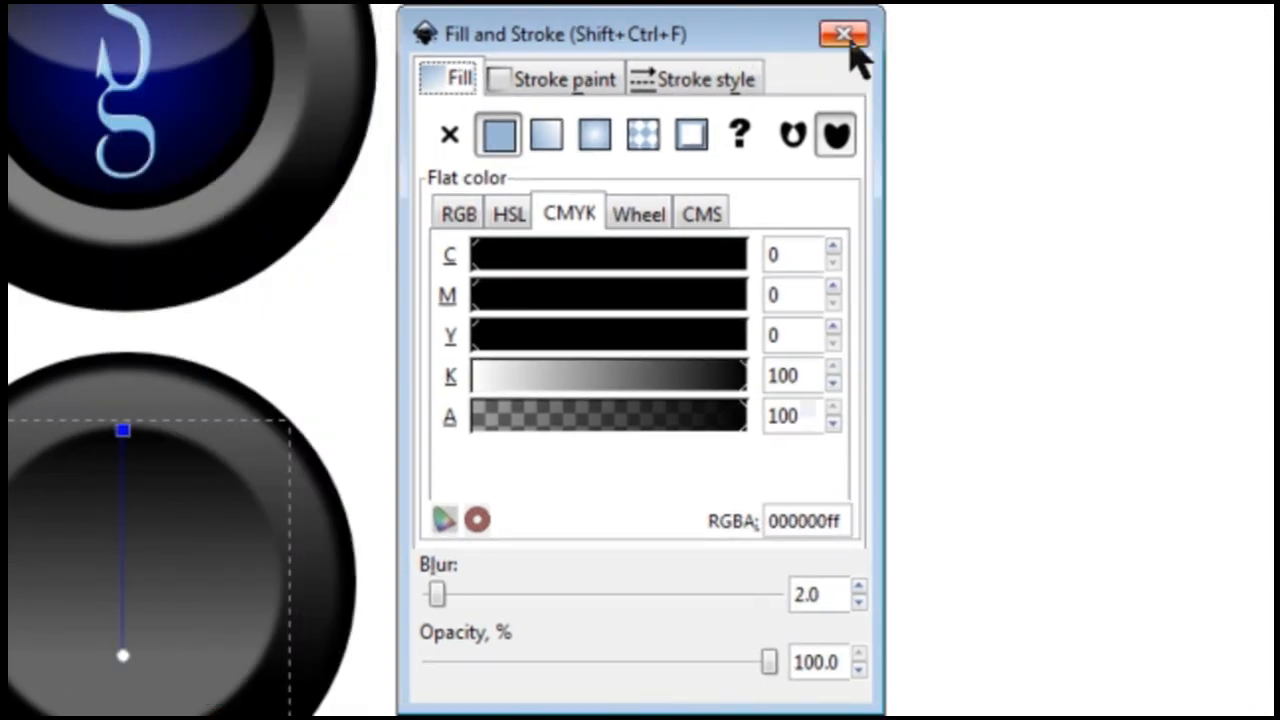
drag(795, 30, 1030, 17)
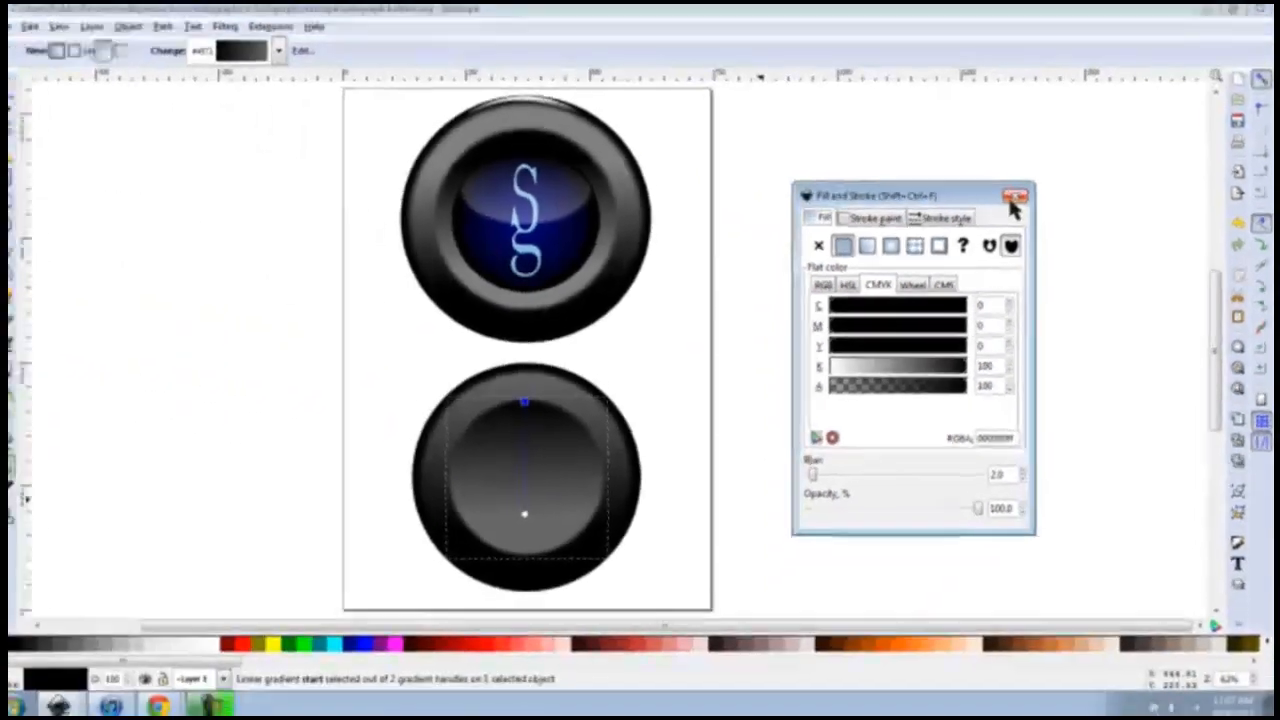
click(903, 164)
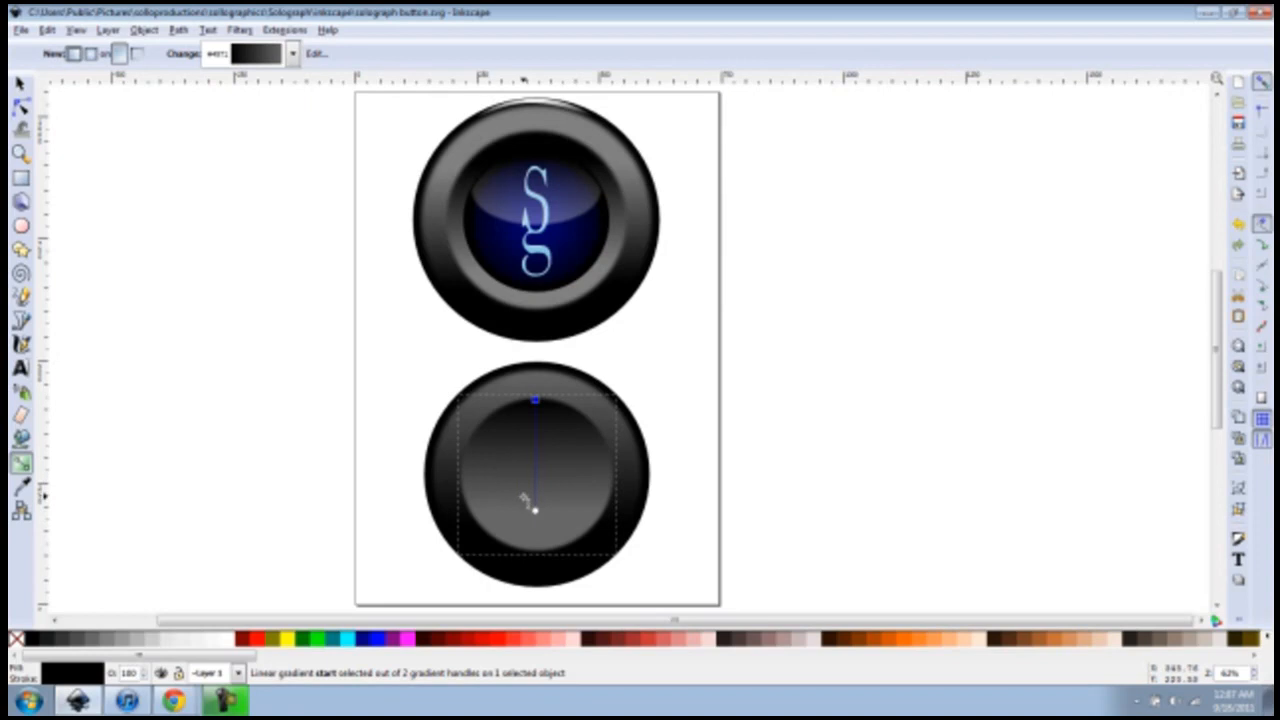
Step: Duplicate the innermost gradient circle and shrink the copy proportionally about its centre to about 239 px
key(s)
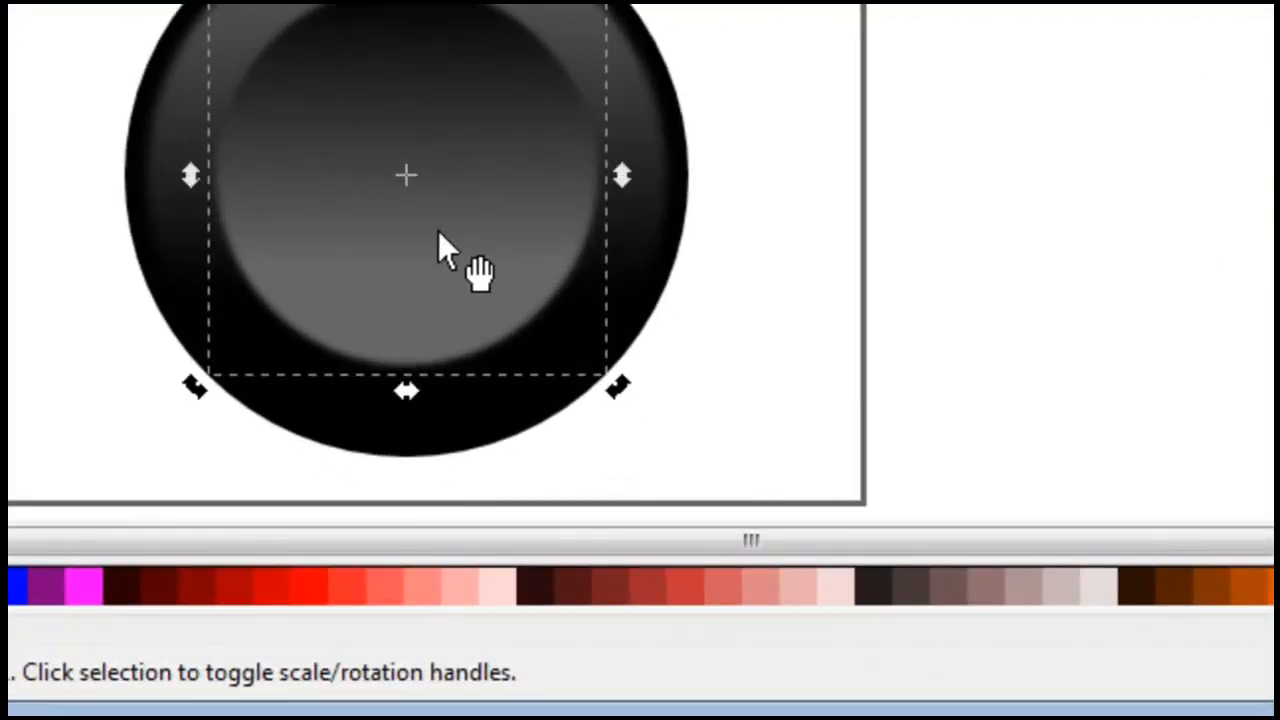
key(ctrl)
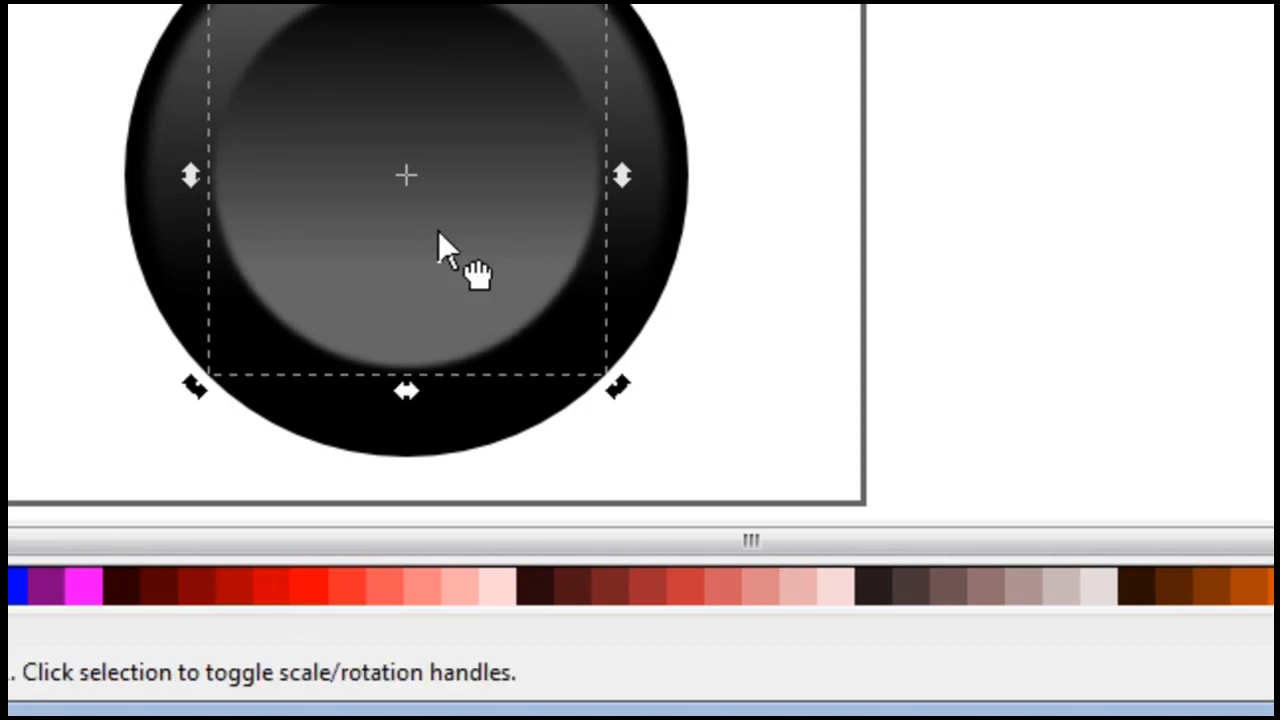
click(447, 252)
key(ctrl)
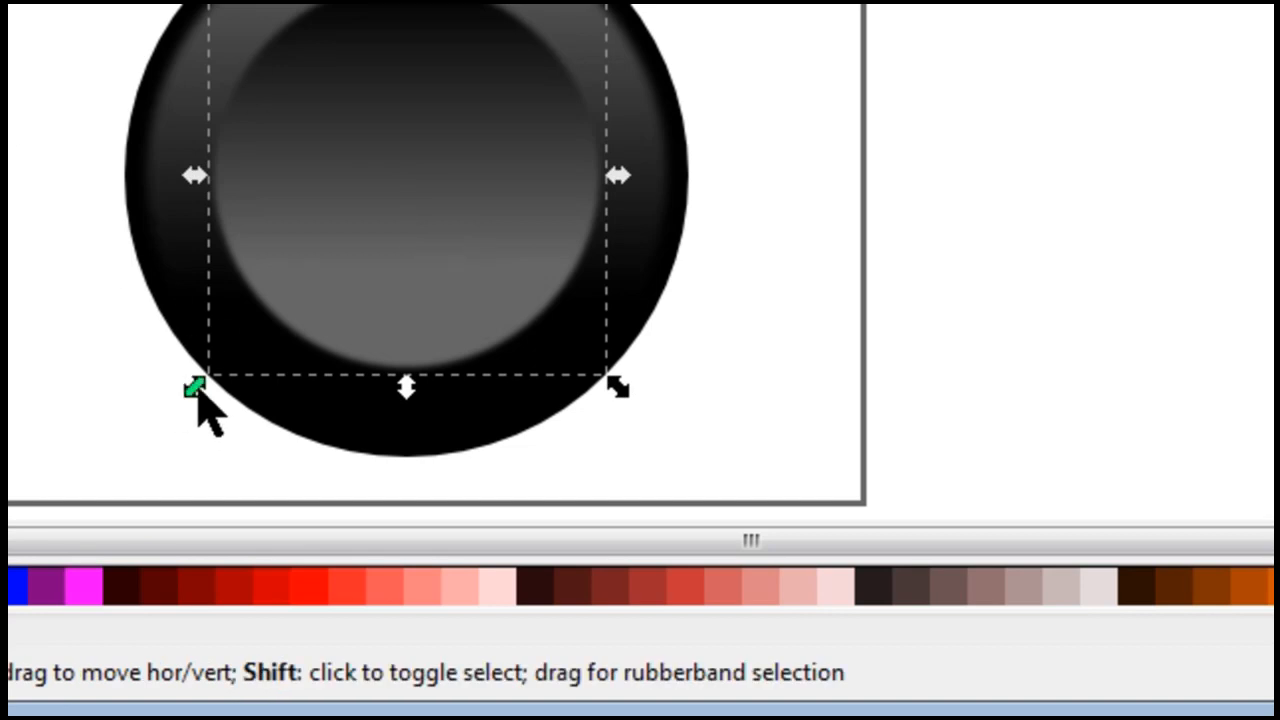
drag(198, 390, 251, 362)
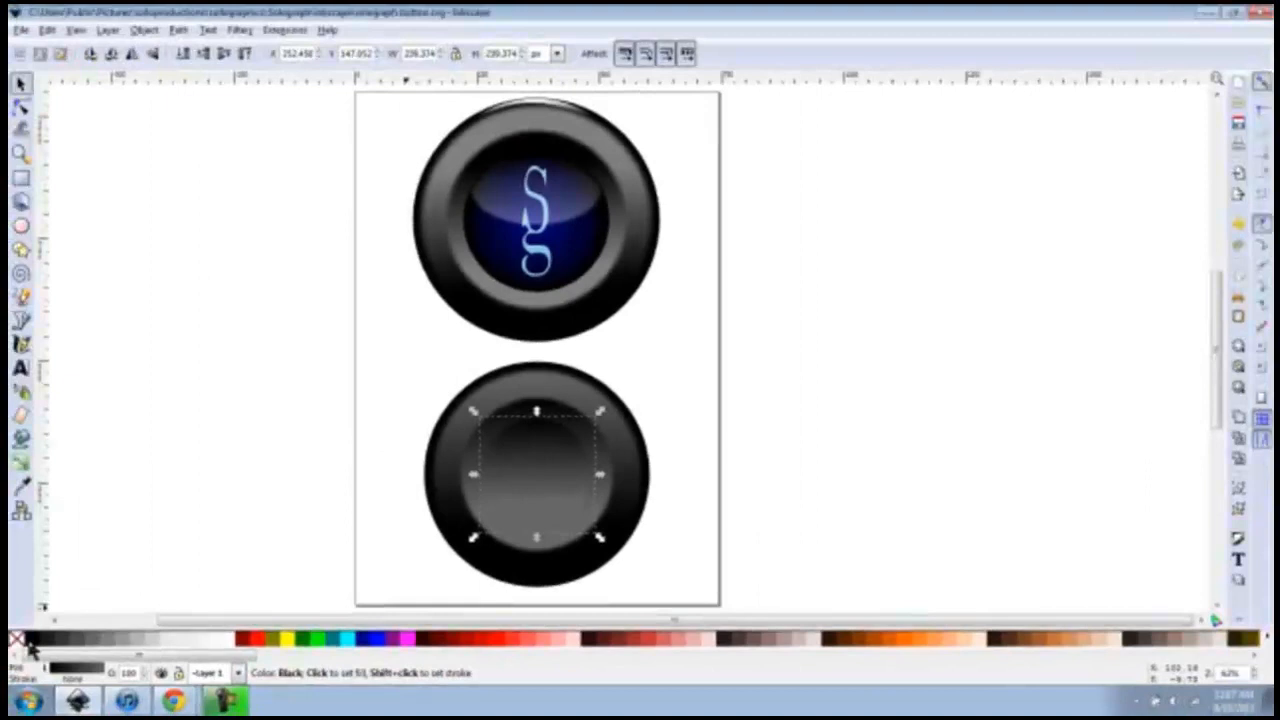
Step: Fill the new innermost circle with black and change its fill to a radial gradient
click(31, 639)
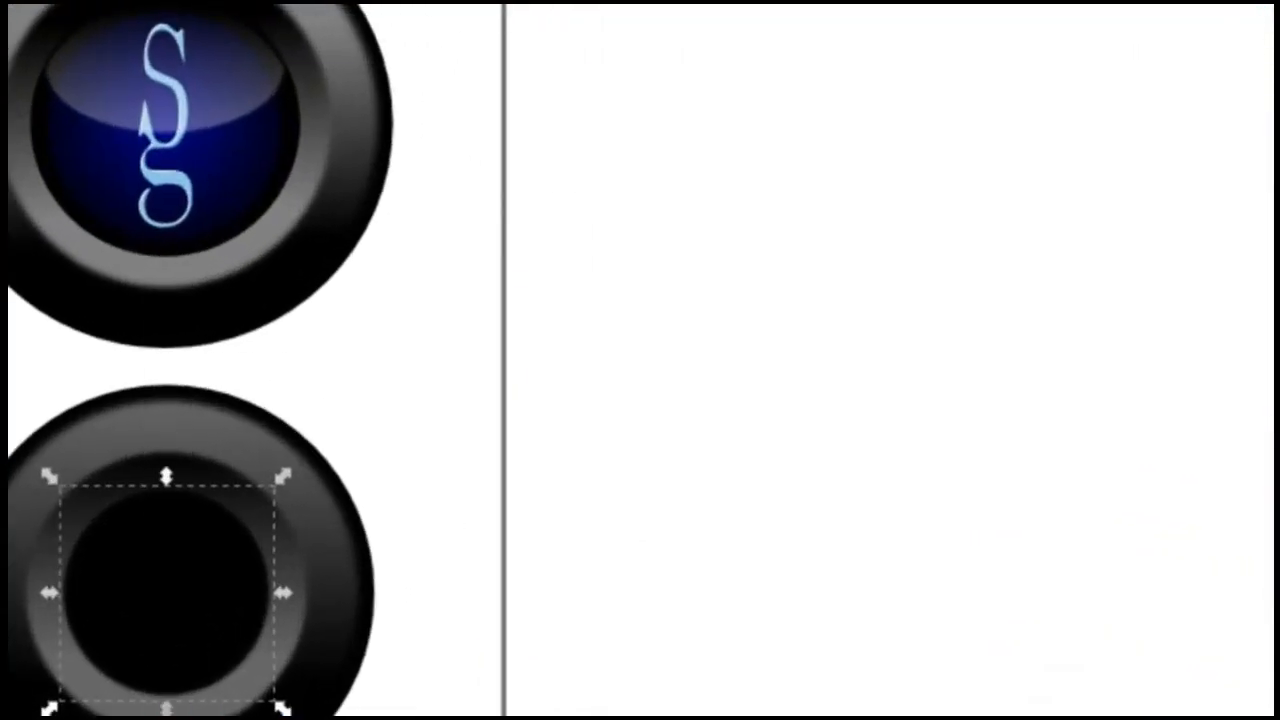
click(1238, 540)
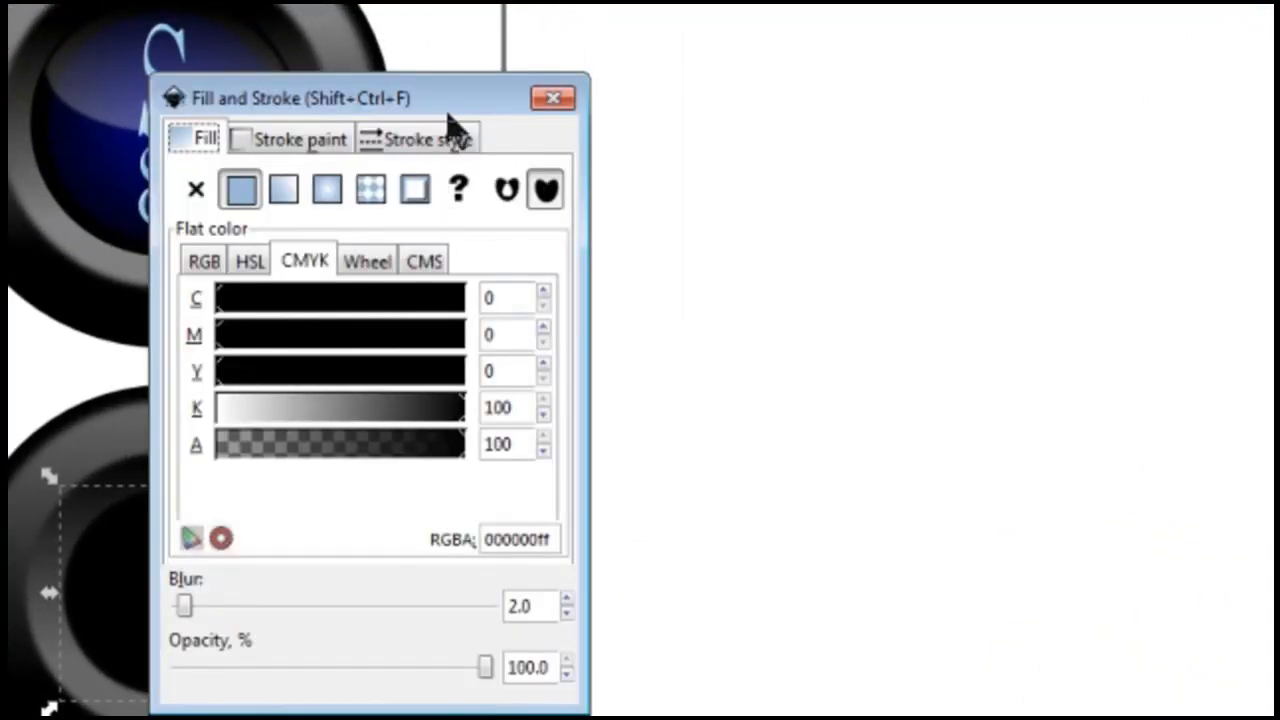
mouse_move(448, 92)
mouse_down()
mouse_move(862, 62)
mouse_move(995, 28)
mouse_up()
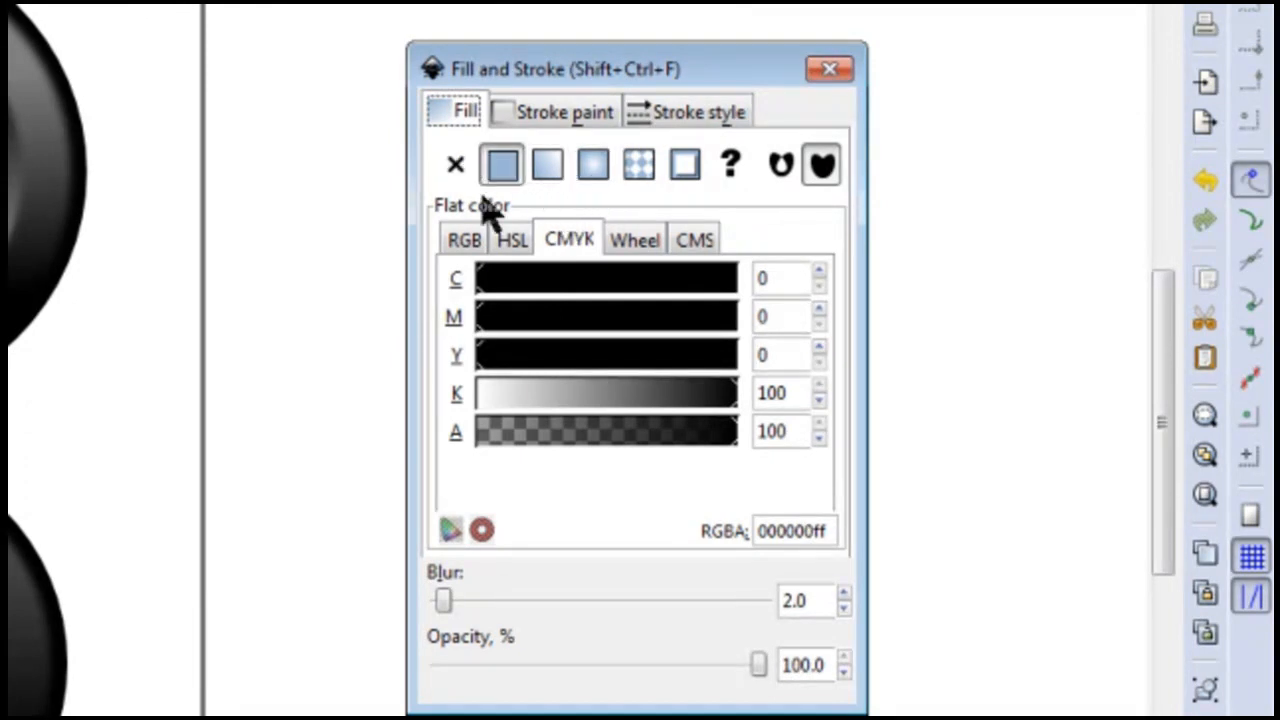
drag(562, 80, 646, 44)
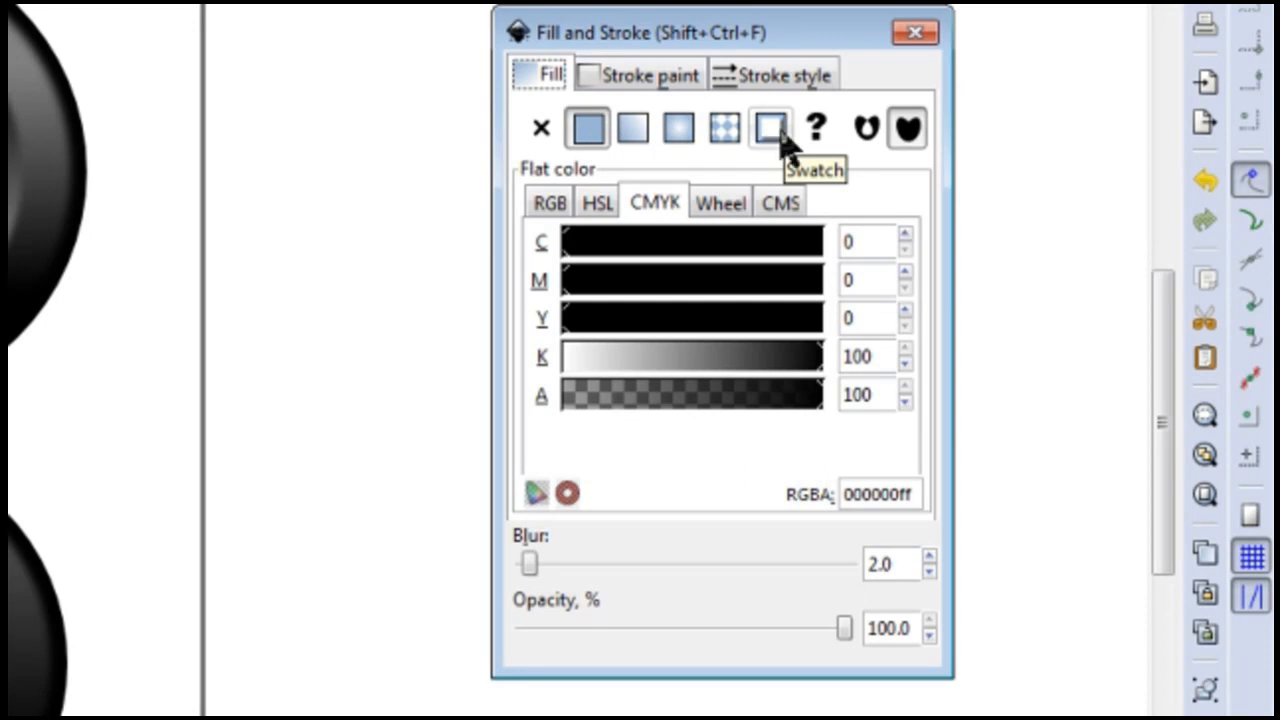
click(869, 125)
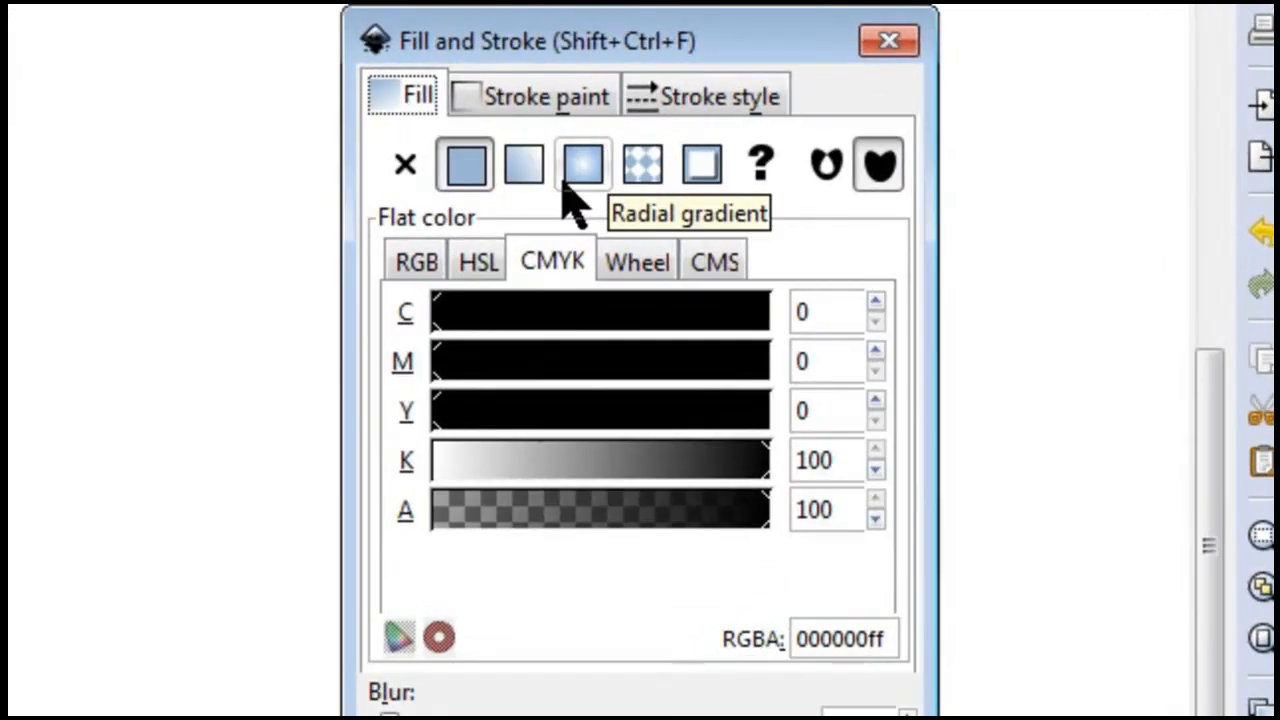
click(568, 170)
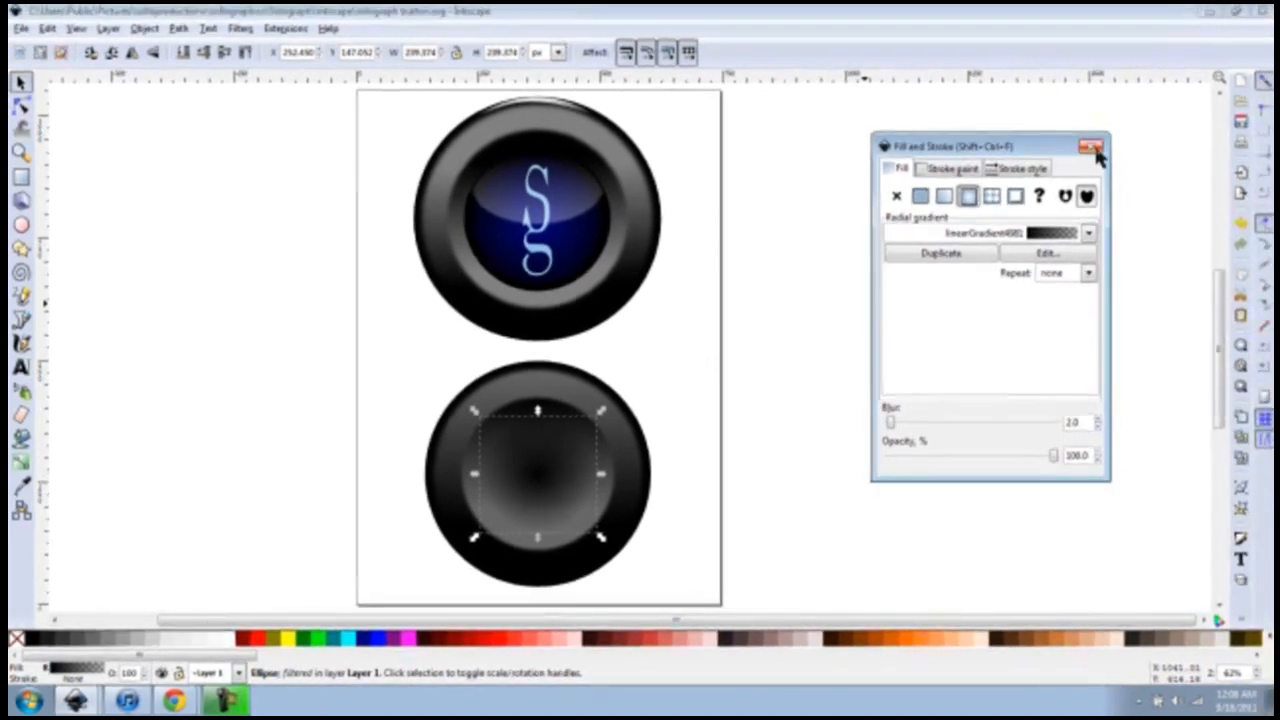
click(1093, 150)
Step: Colour the radial gradient dark red at its centre and opaque black at its outer stop
click(562, 489)
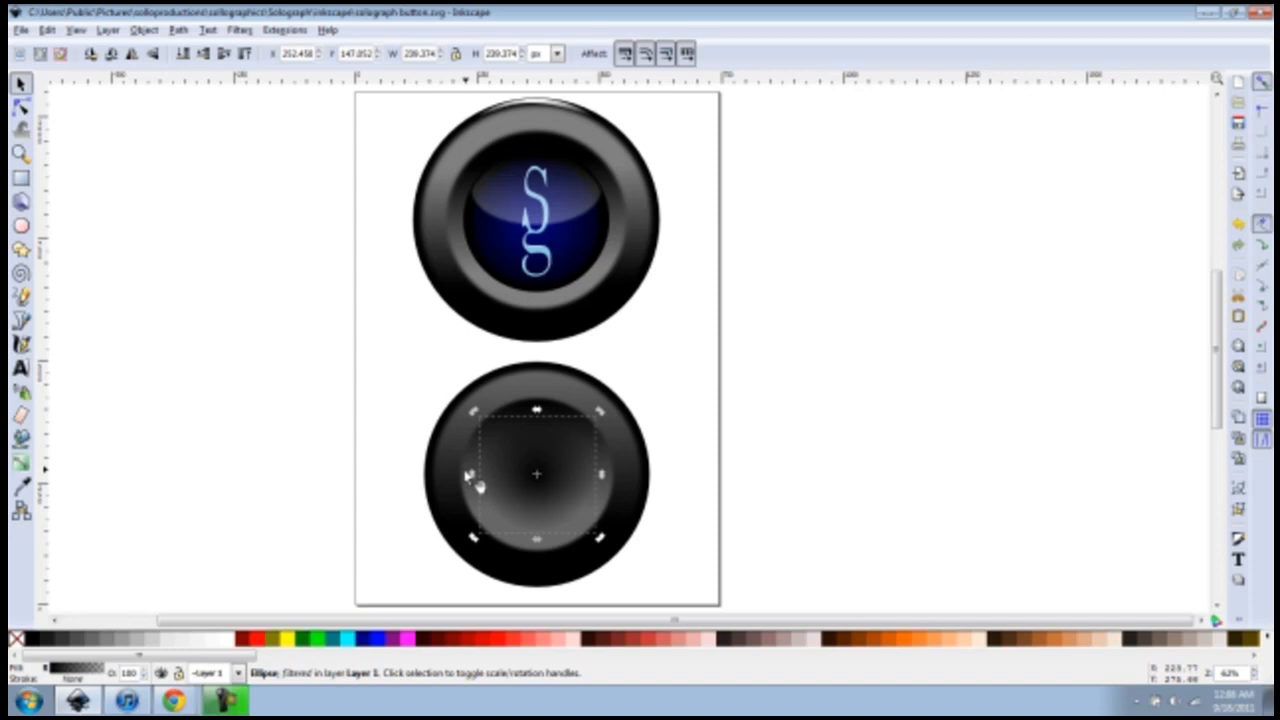
key(g)
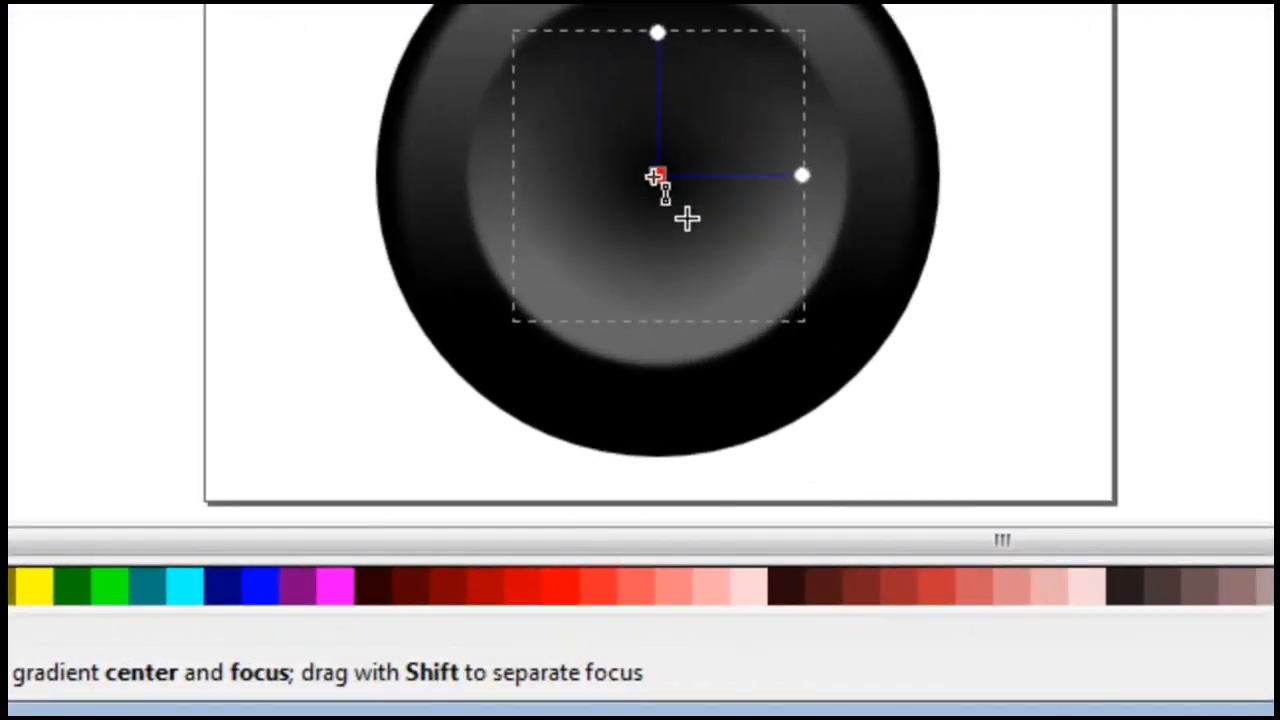
click(541, 465)
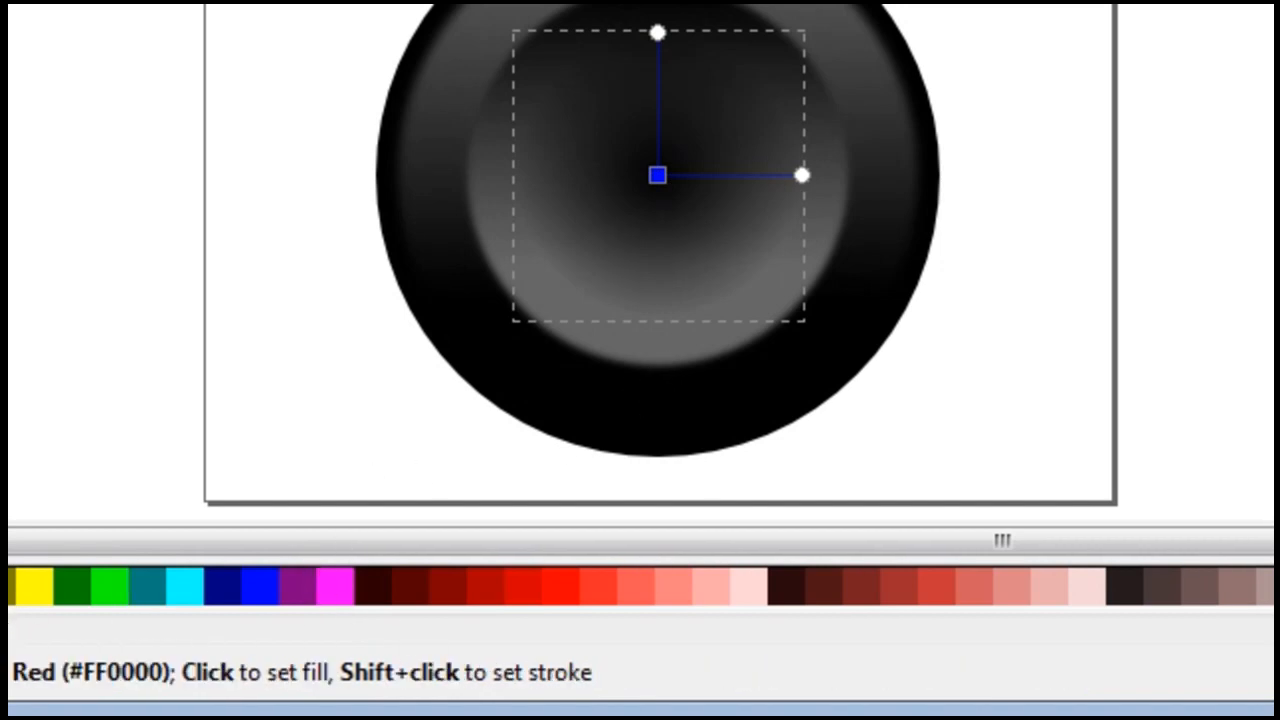
click(560, 586)
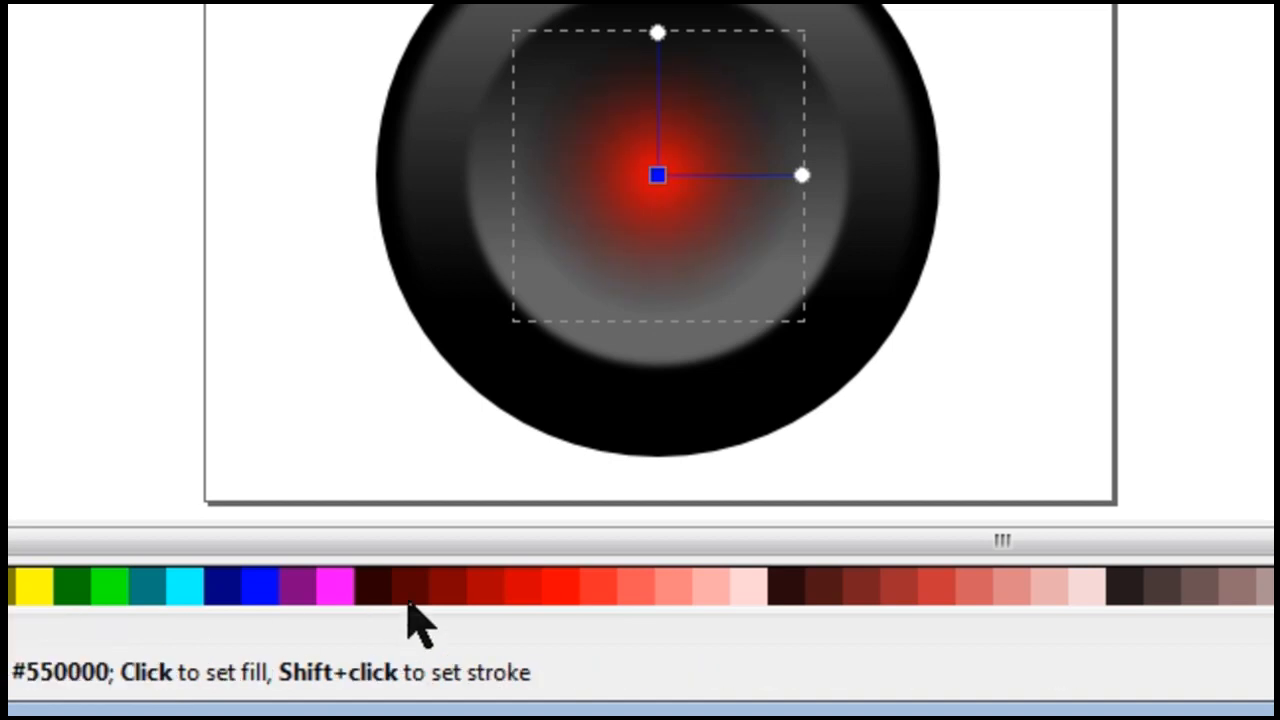
click(448, 592)
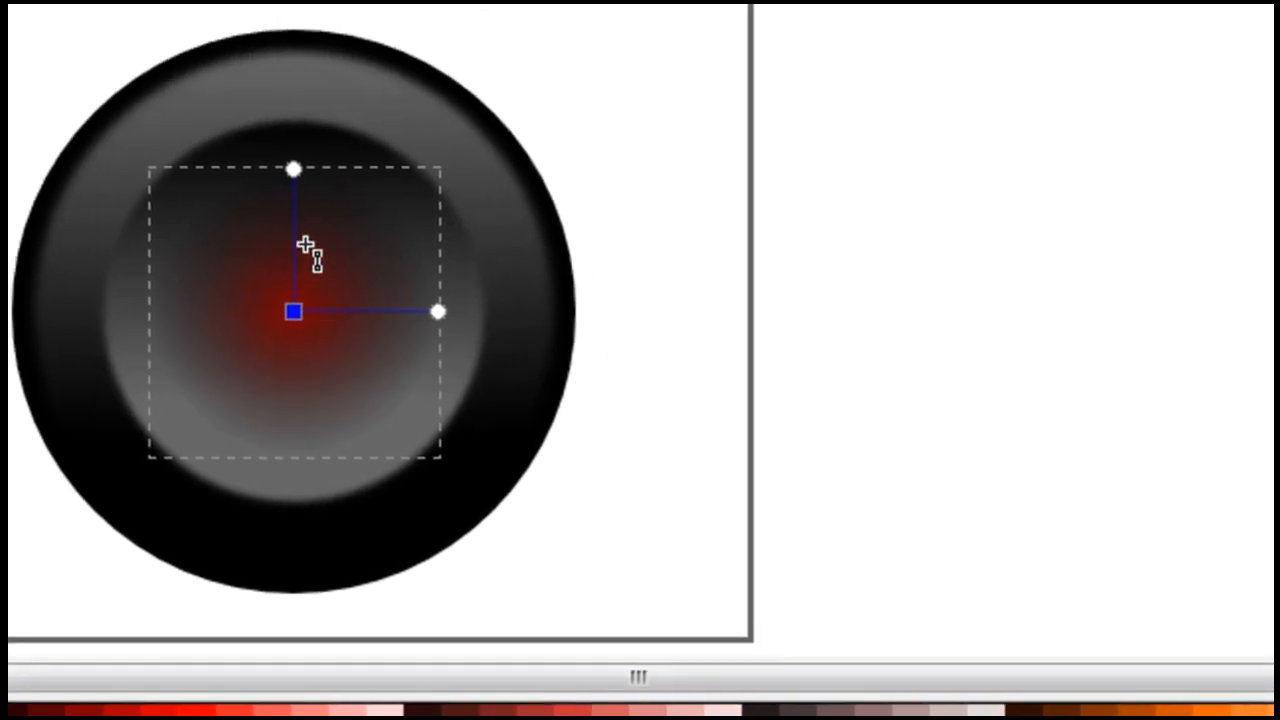
click(293, 169)
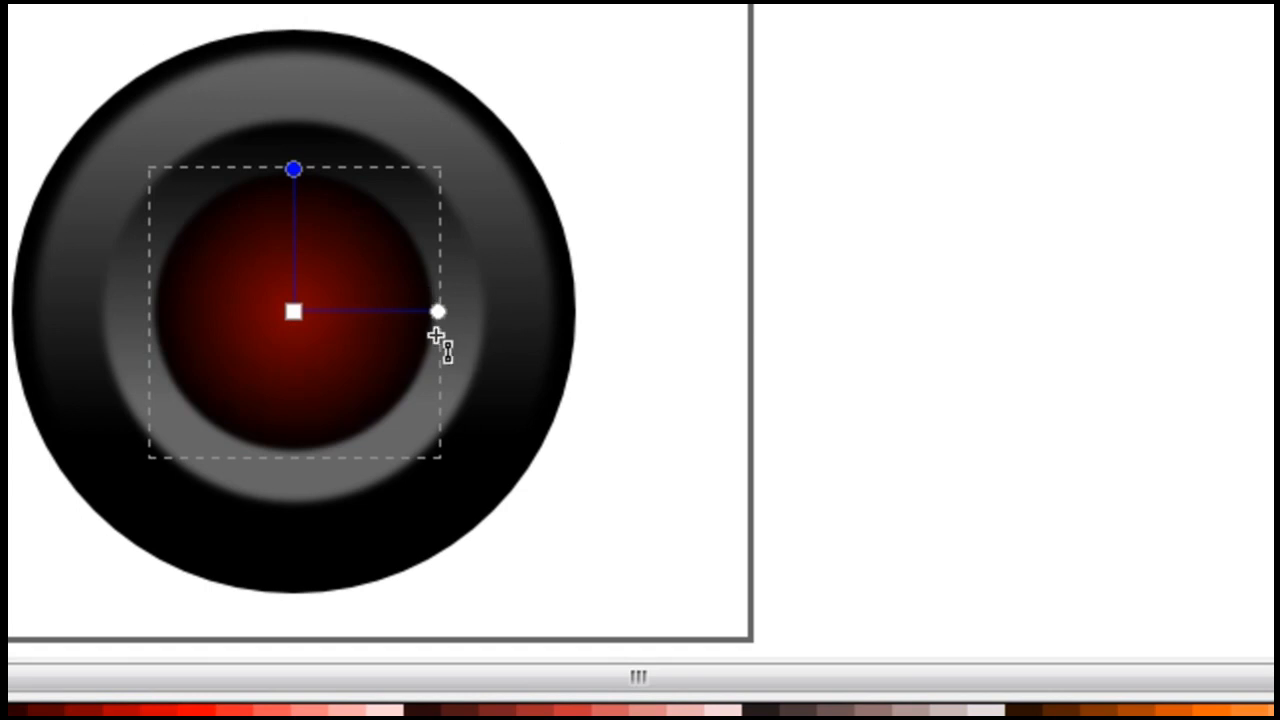
Step: Reduce the radial gradient's radius slightly so the red glow ends inside the circle's edge, and deselect the circle
drag(437, 314, 655, 327)
key(ctrl+z)
click(438, 311)
mouse_move(436, 314)
mouse_down()
mouse_move(344, 295)
mouse_move(428, 311)
mouse_move(334, 306)
mouse_move(421, 310)
mouse_move(380, 298)
mouse_move(413, 309)
mouse_move(404, 350)
mouse_move(227, 391)
mouse_move(374, 272)
mouse_move(218, 266)
mouse_move(394, 323)
mouse_move(446, 326)
mouse_move(412, 320)
mouse_up()
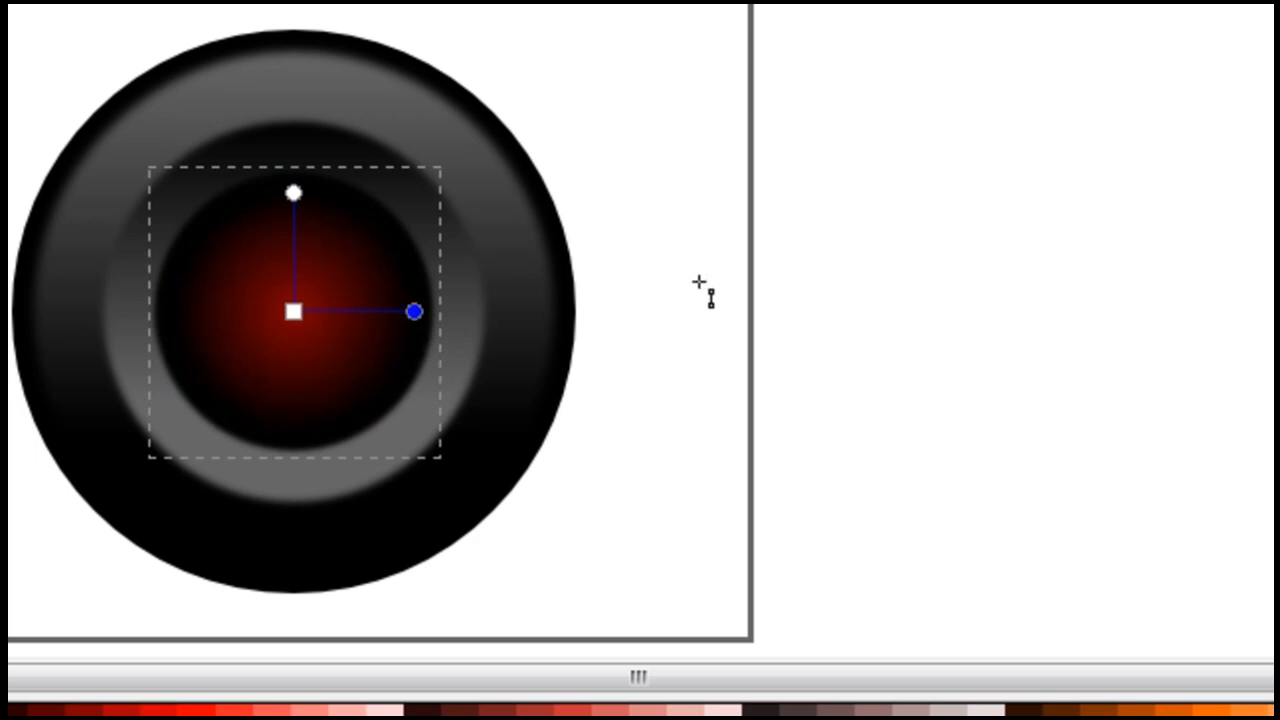
key(s)
key(Escape)
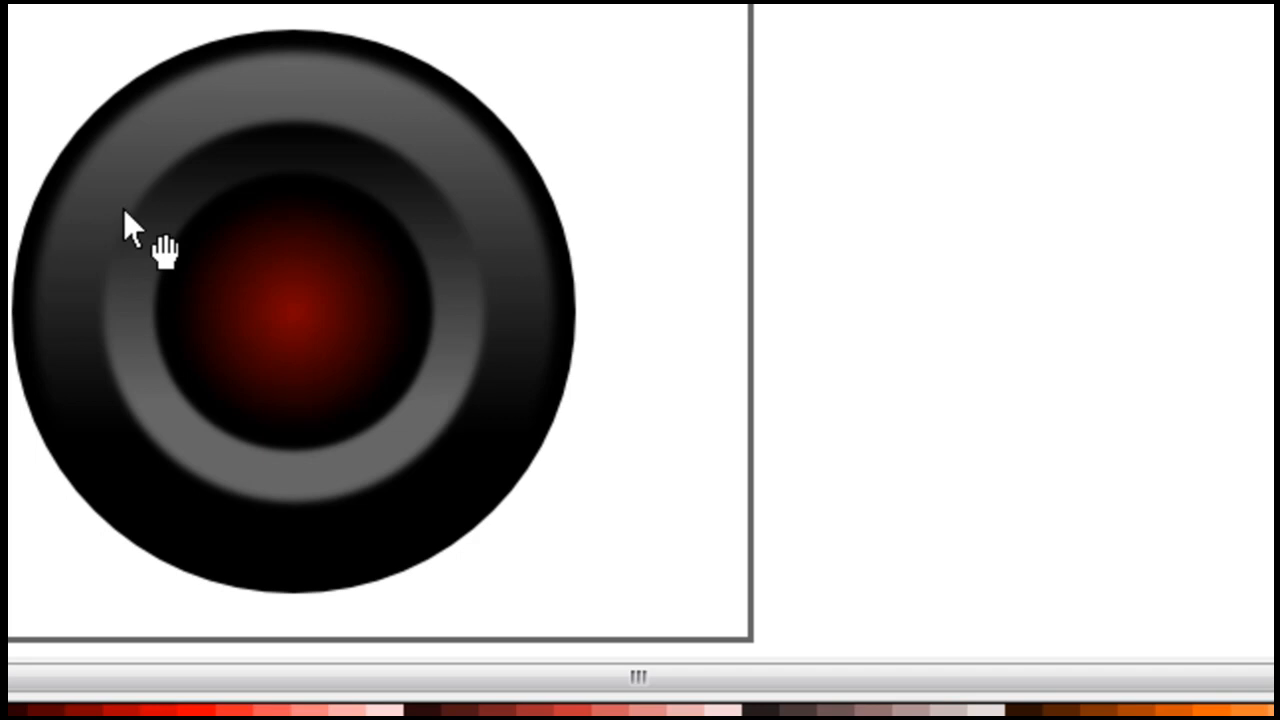
Step: Duplicate the innermost red-glow circle in place and fill the copy with white
ctrl+scroll(123, 209, up, 3)
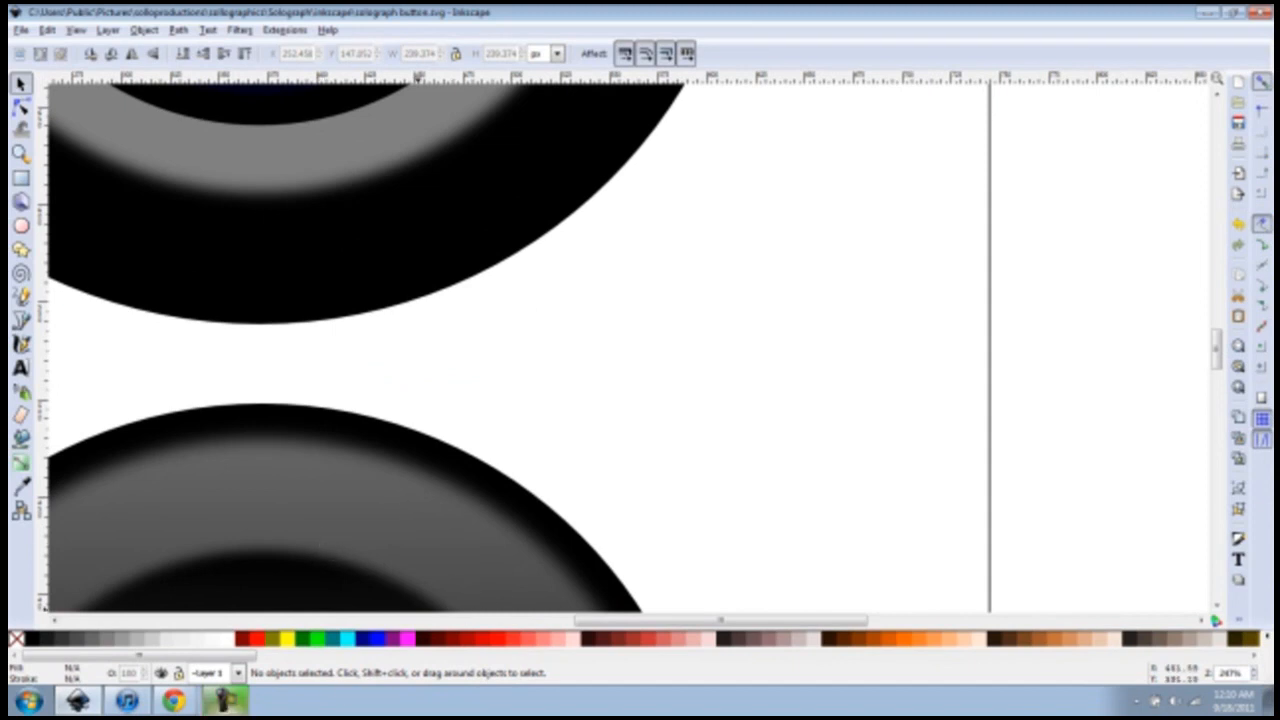
drag(305, 565, 563, 194)
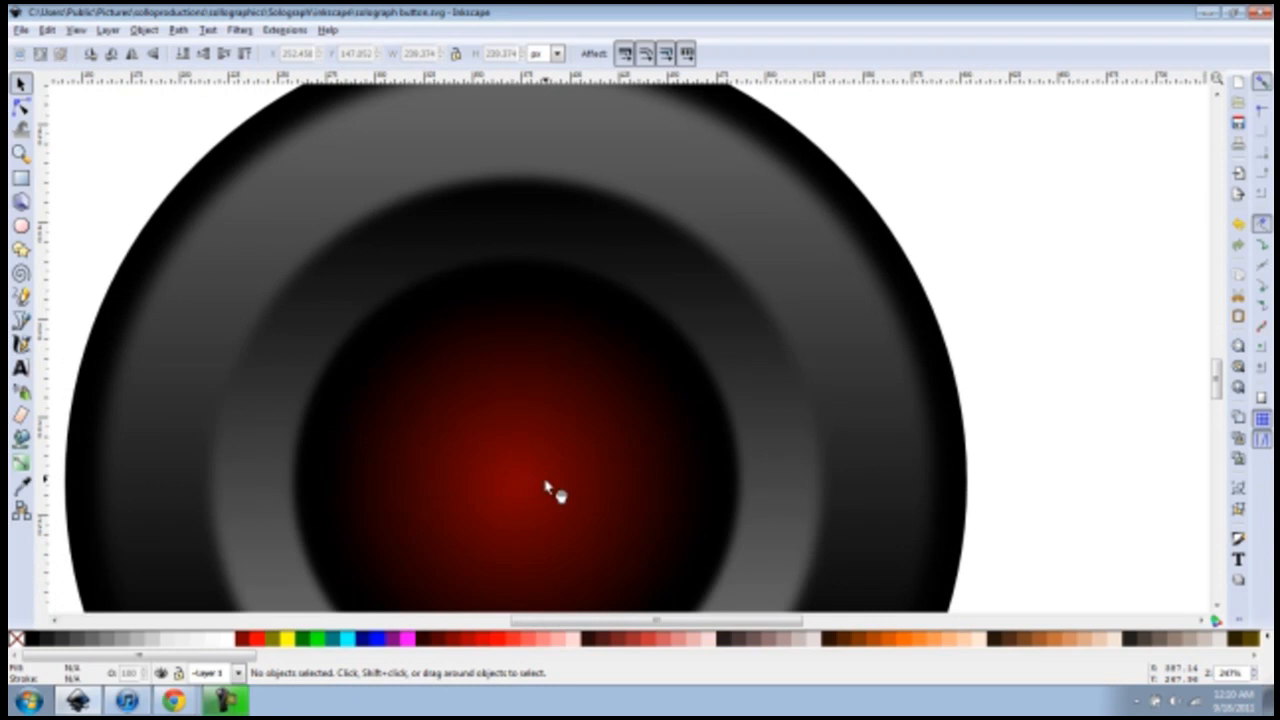
drag(549, 491, 600, 380)
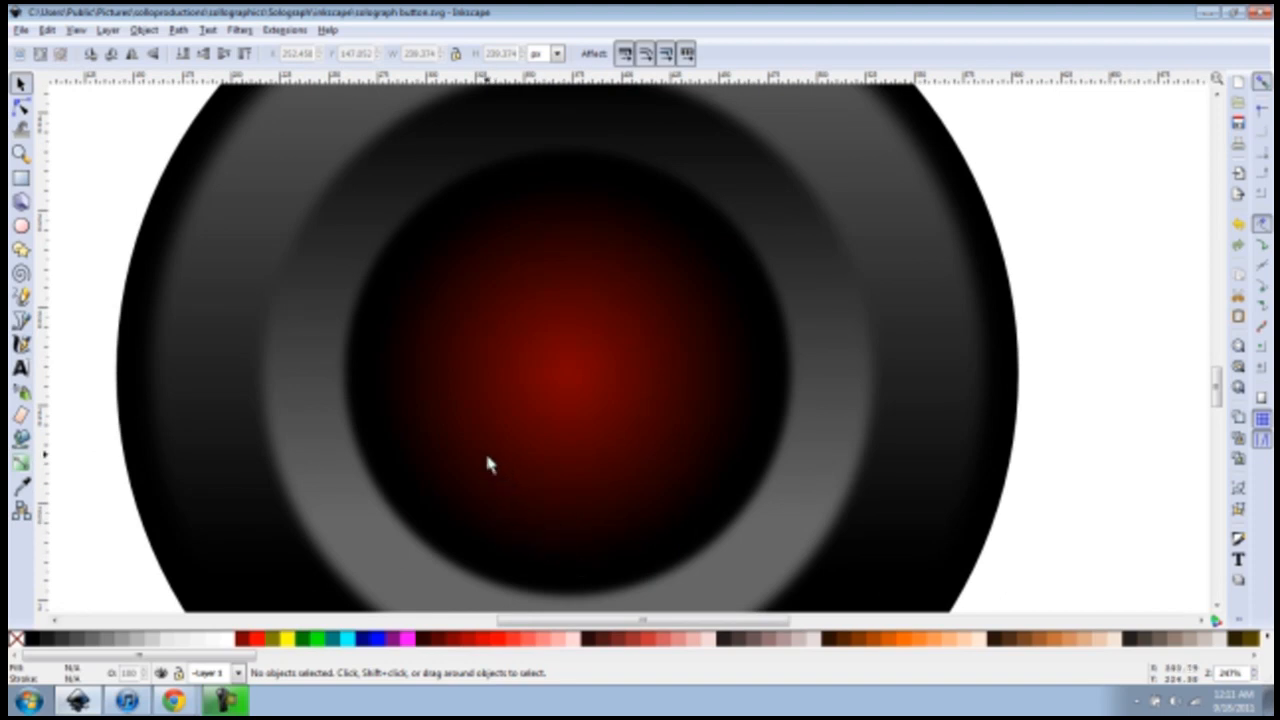
click(547, 460)
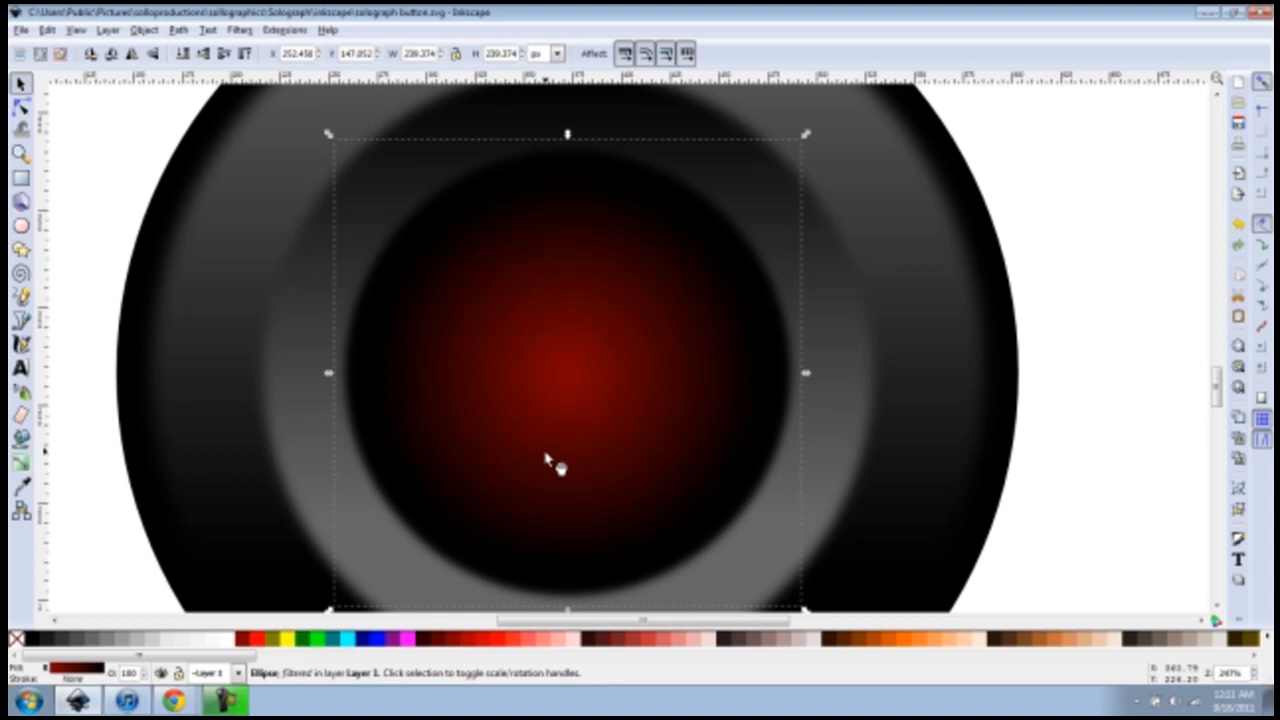
key(ctrl)
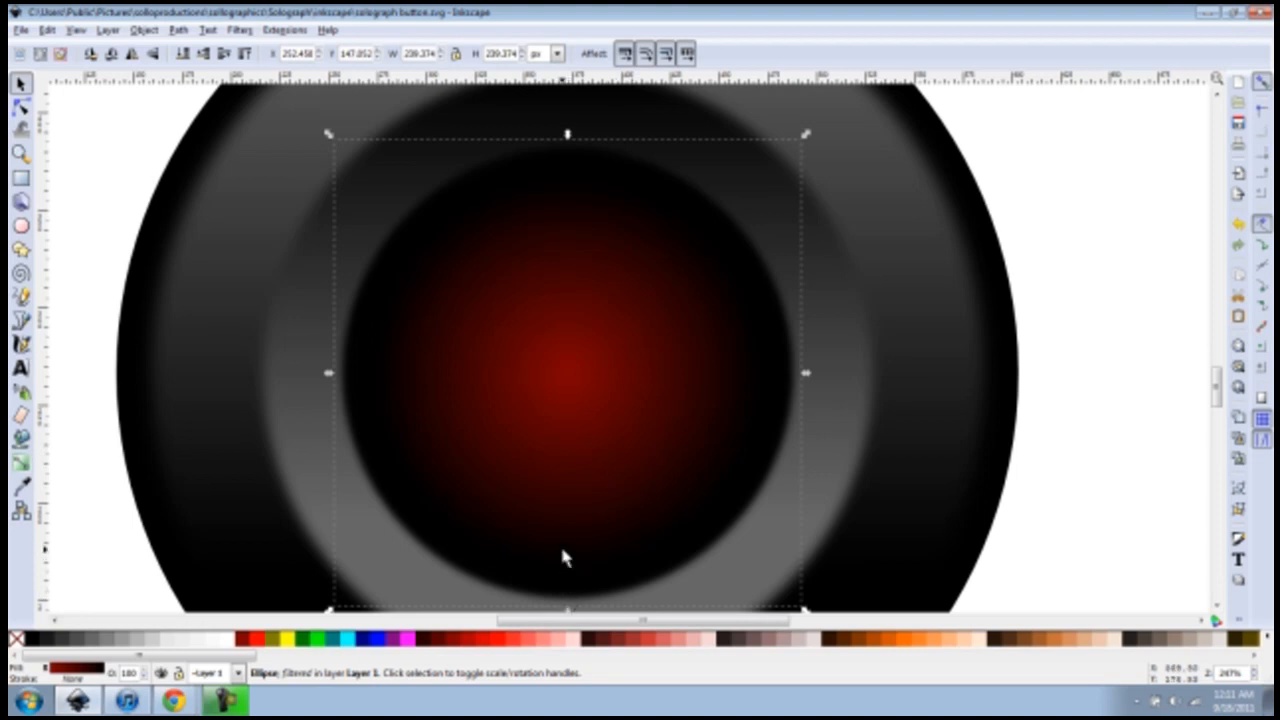
drag(559, 471, 563, 440)
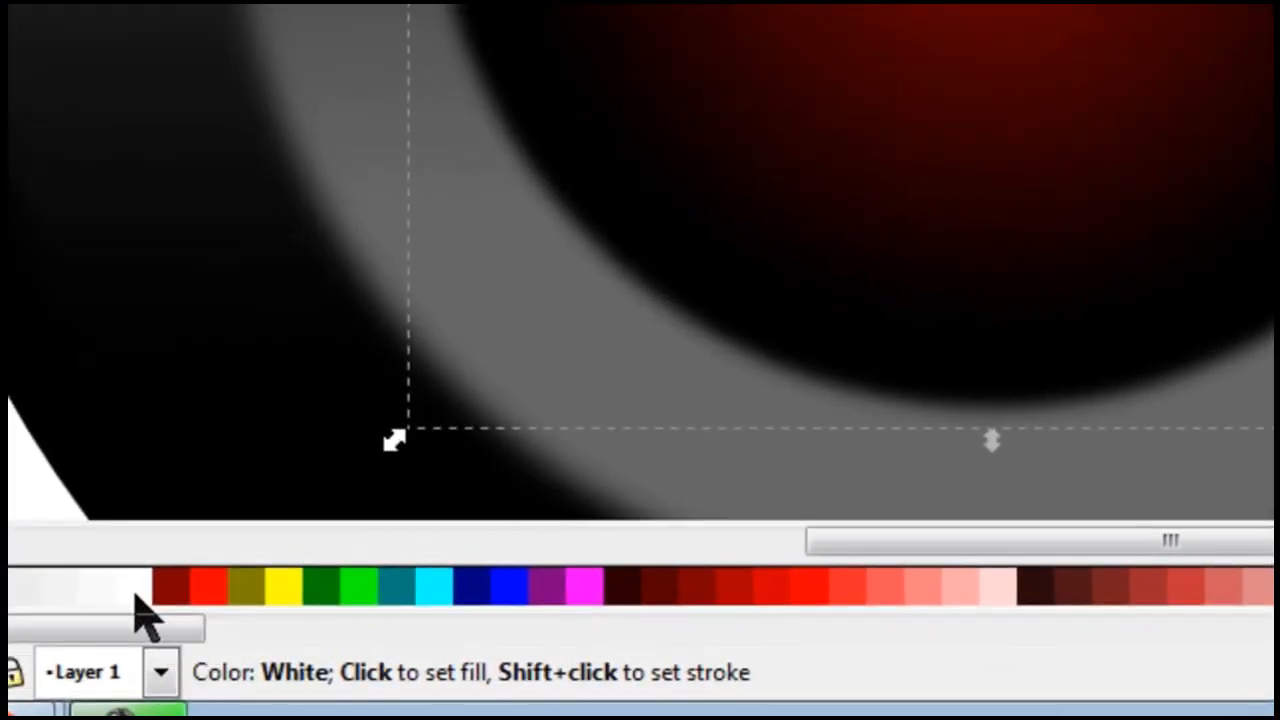
click(157, 607)
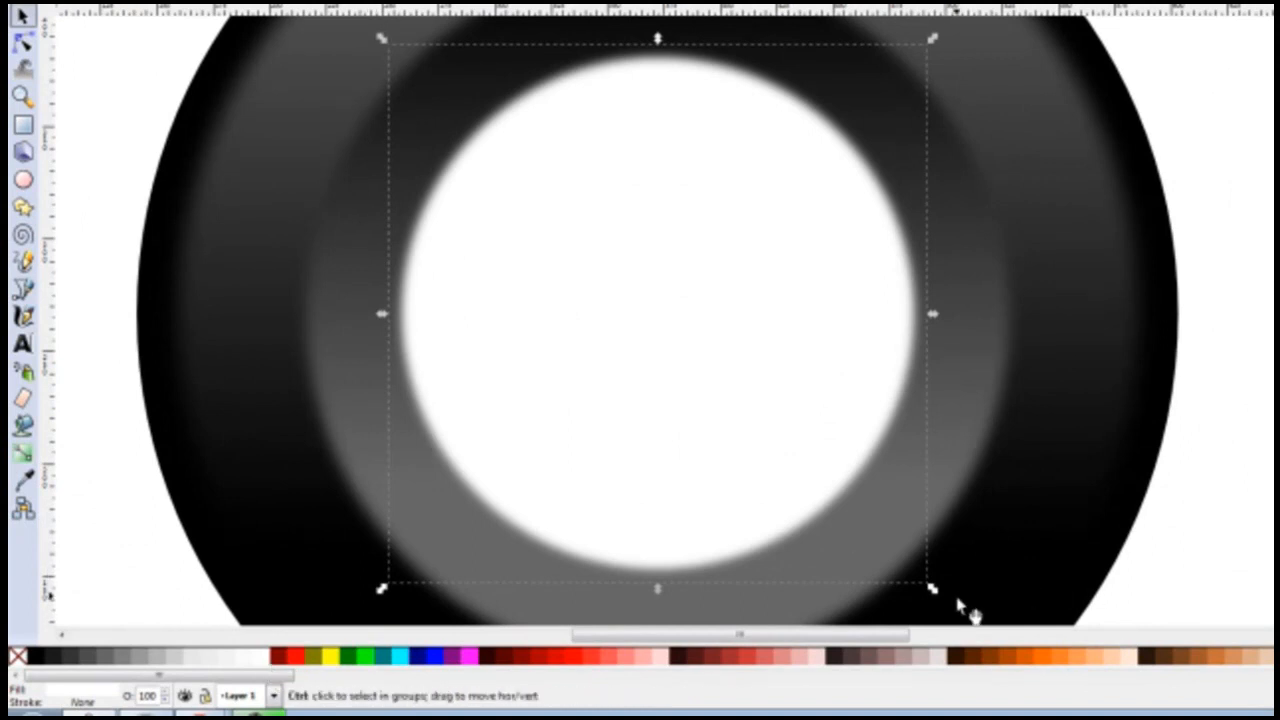
Step: Set the blur of the white circle to 1.5
key(ctrl+shift+f)
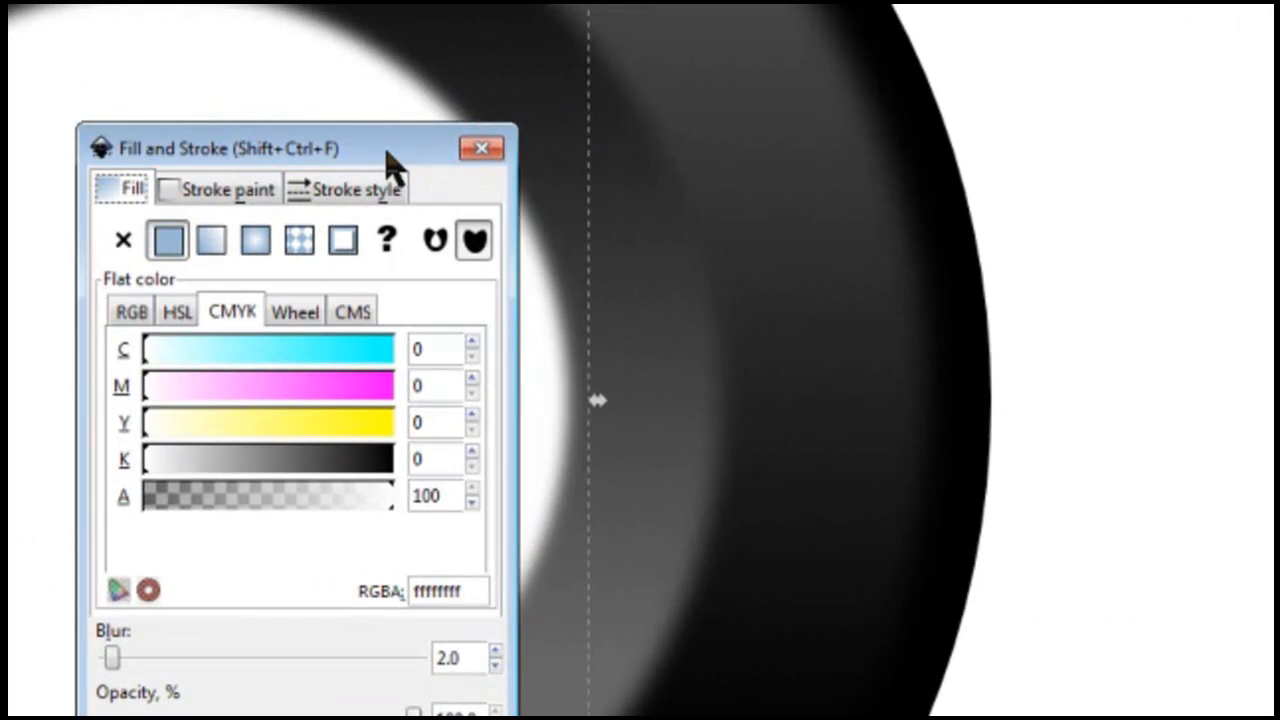
mouse_move(390, 165)
mouse_down()
mouse_move(828, 106)
mouse_move(862, 113)
mouse_up()
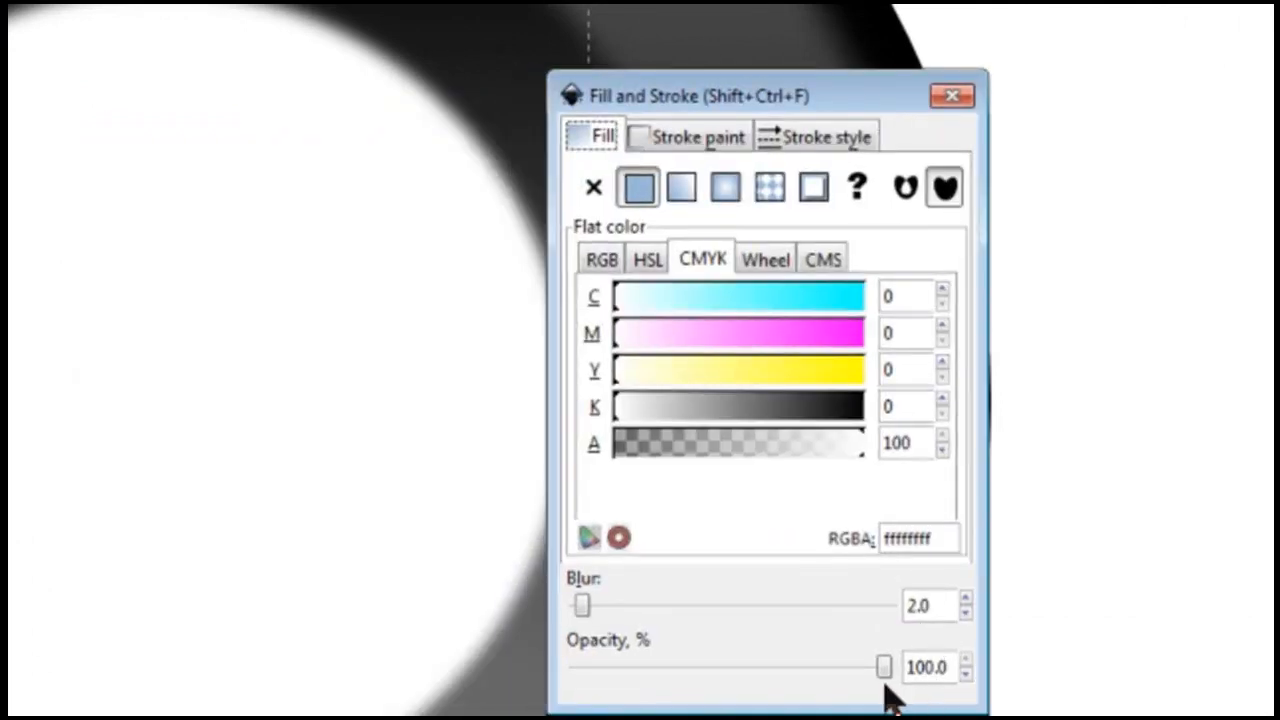
drag(934, 602, 893, 615)
text(1.5)
key(Return)
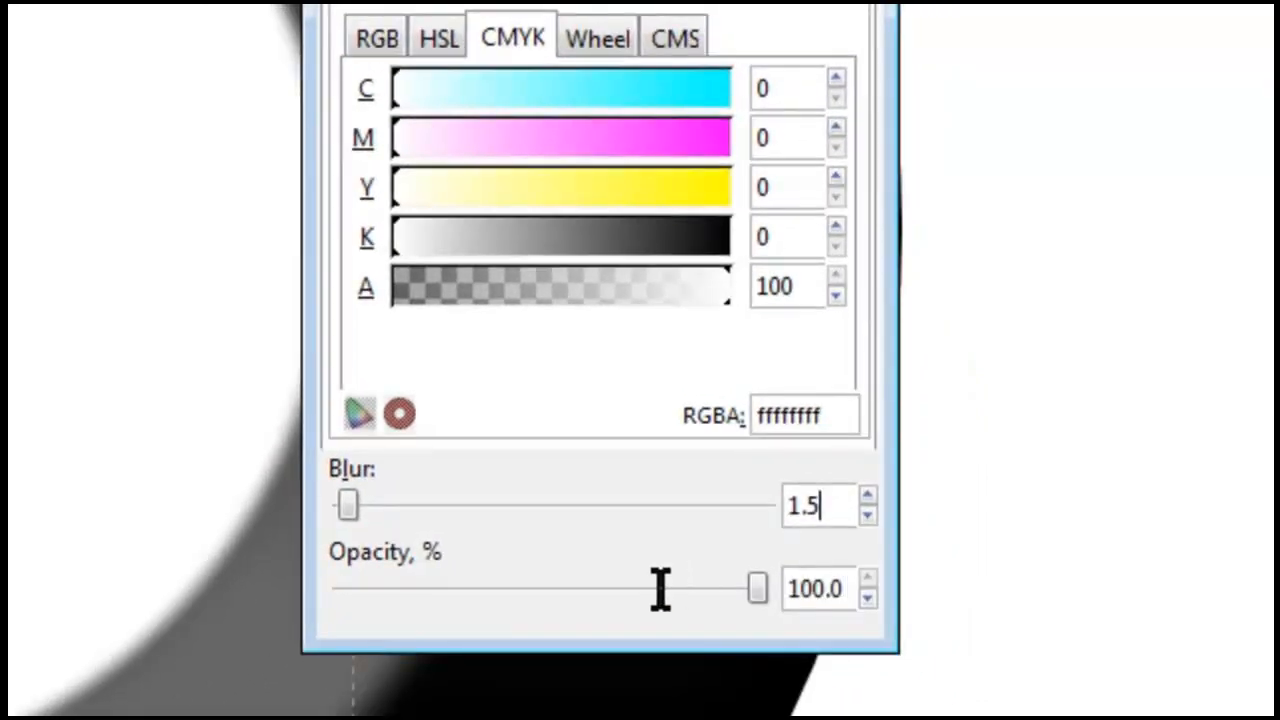
Step: Set the white circle's opacity to 30% and change its fill to a linear gradient
double_click(837, 588)
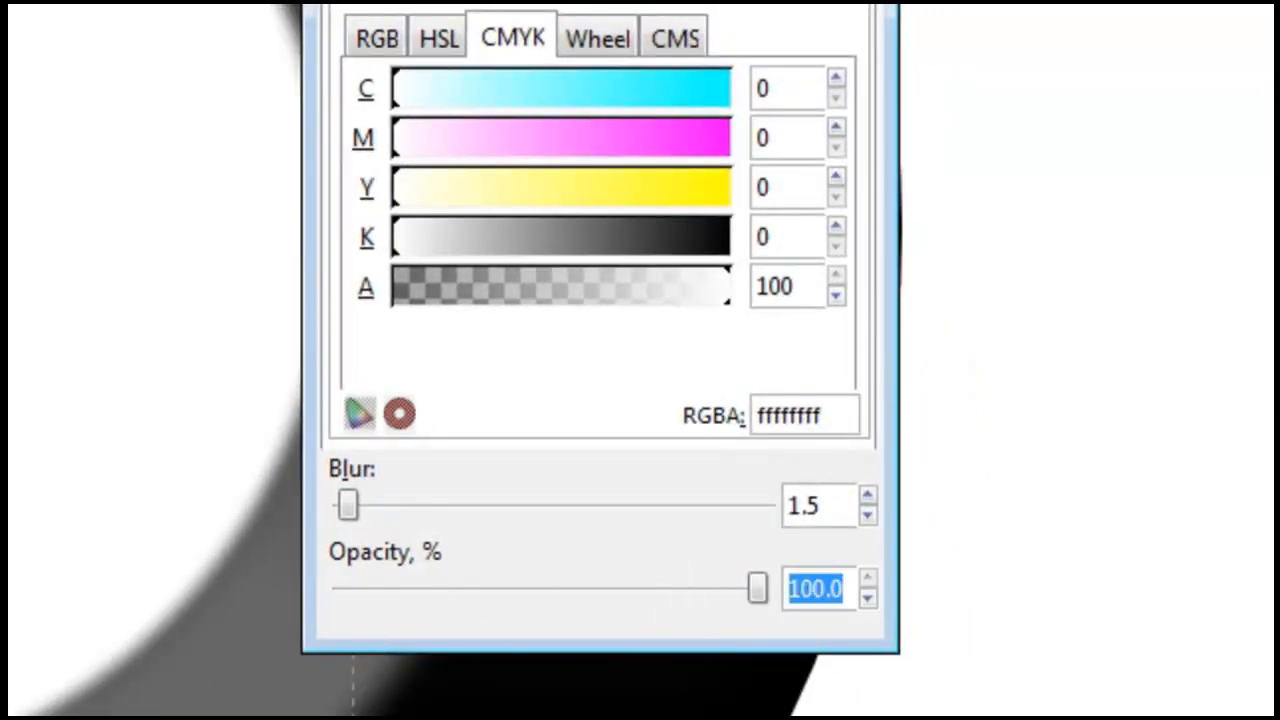
text(30)
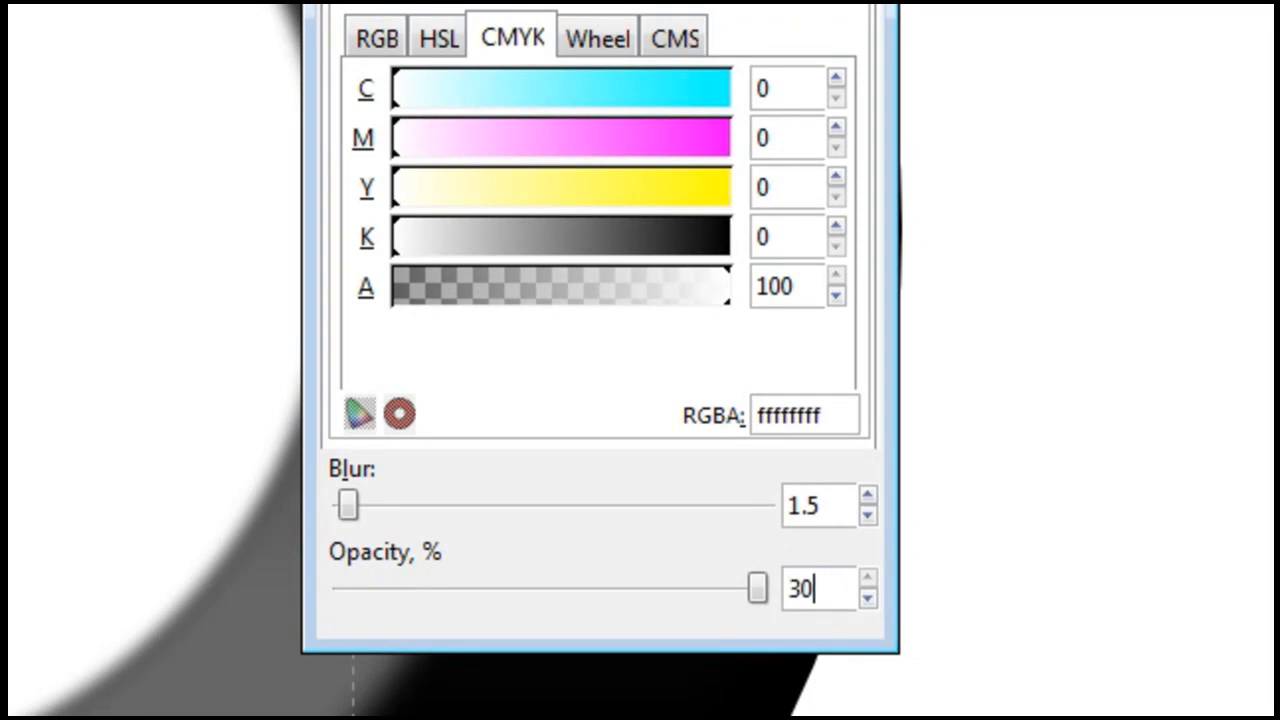
key(Return)
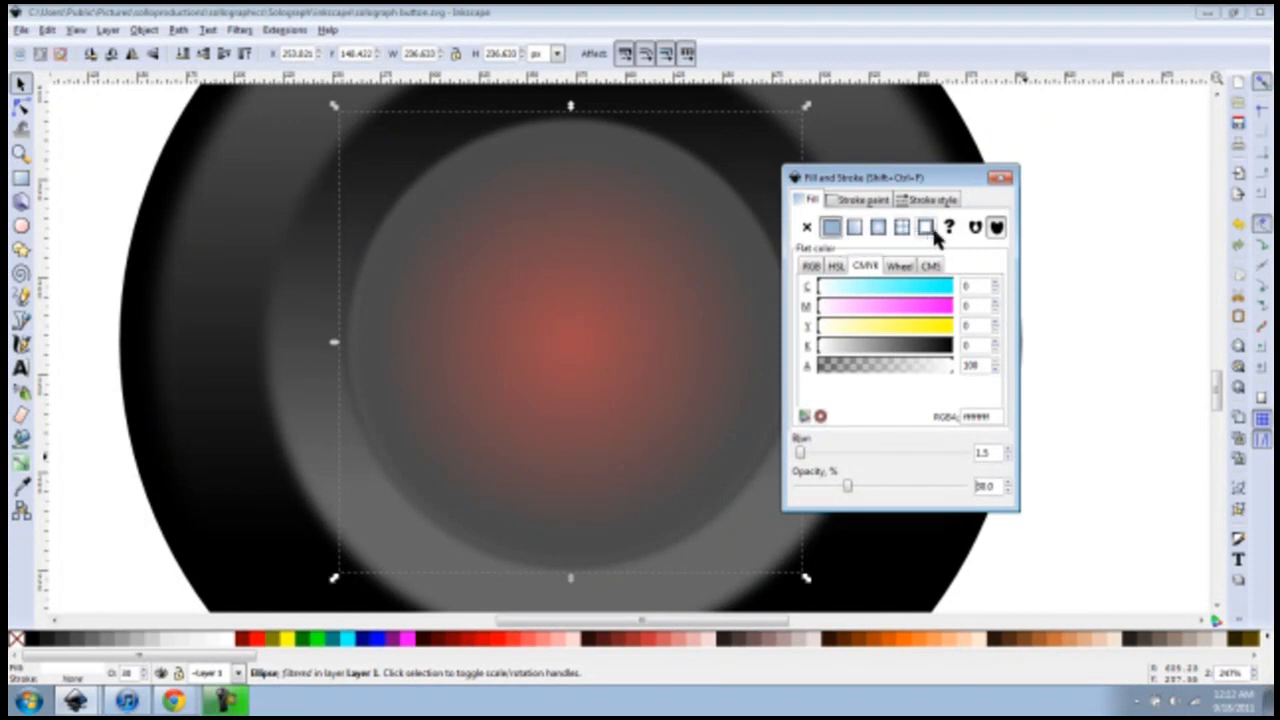
click(855, 229)
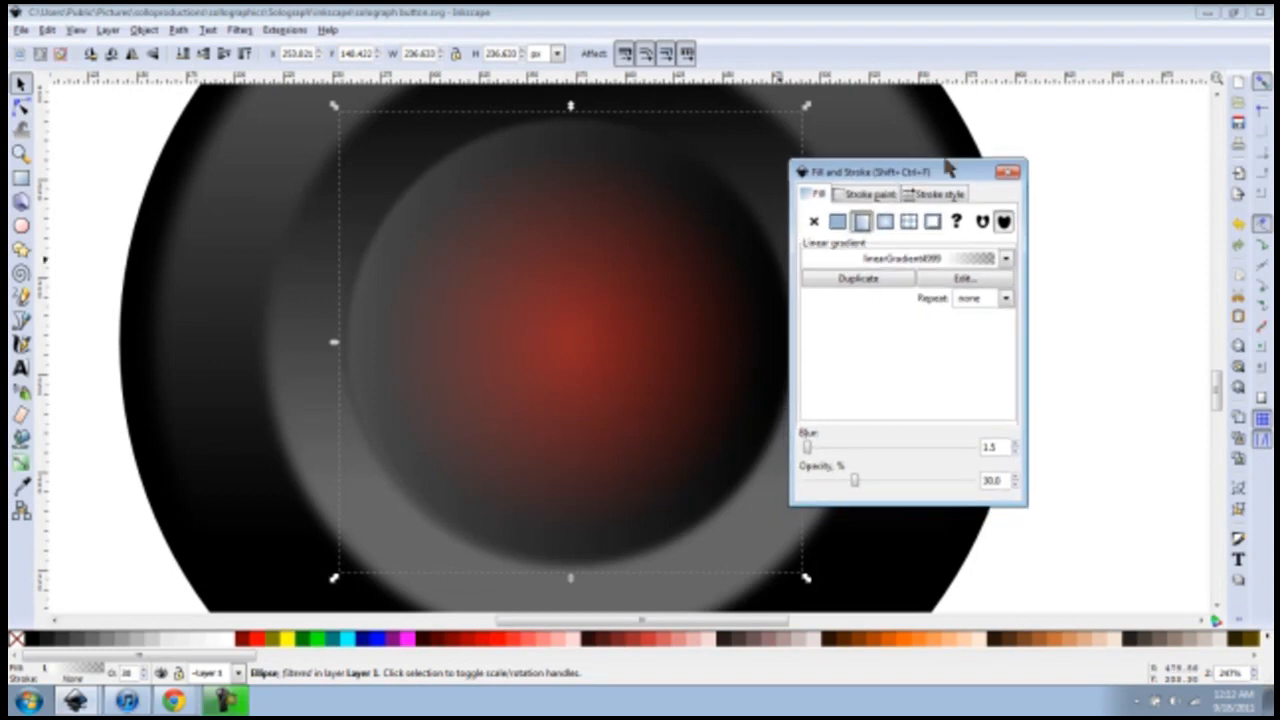
Step: Redraw the white circle's linear gradient vertically, from its top edge to slightly above its bottom edge
drag(908, 178, 1060, 150)
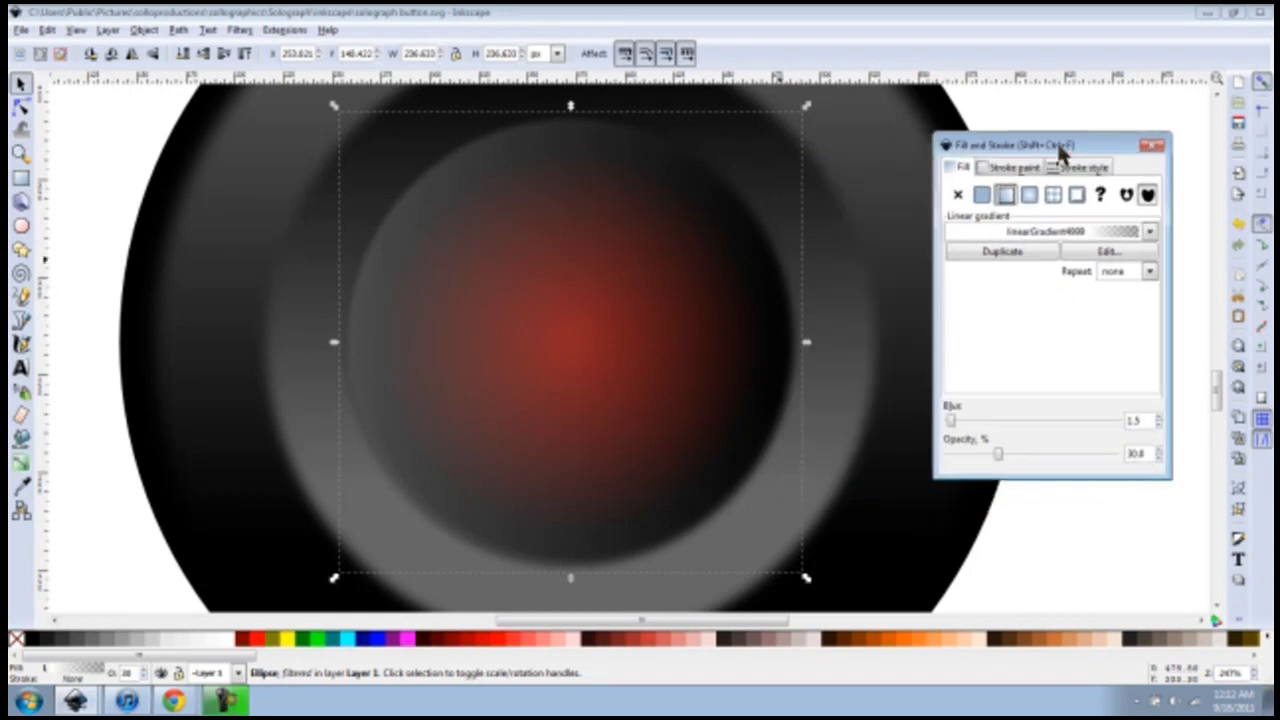
click(1153, 145)
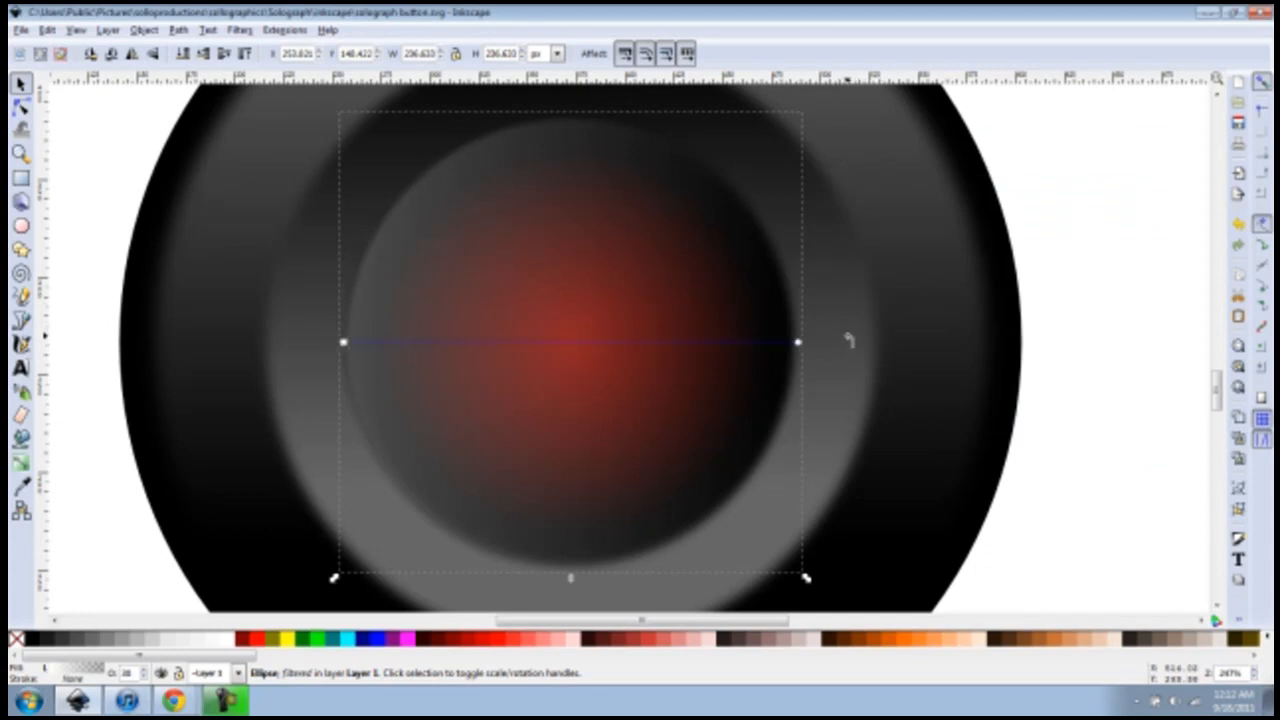
key(g)
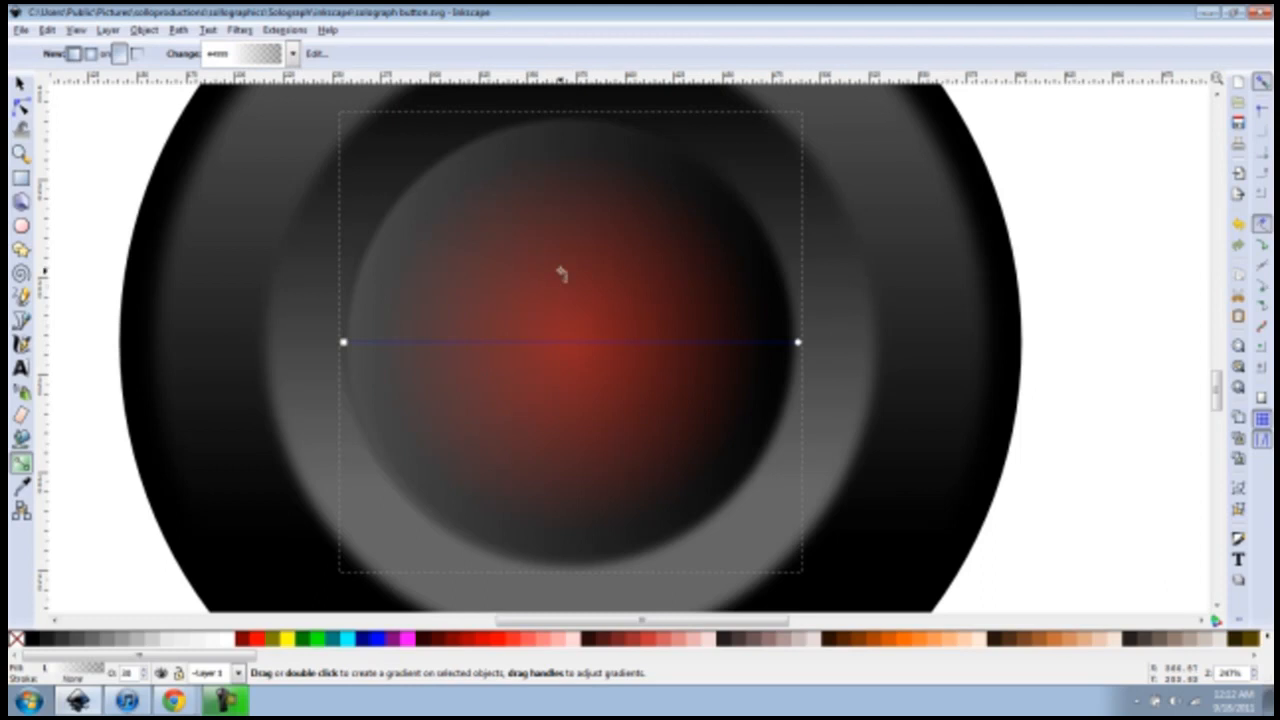
key(ctrl)
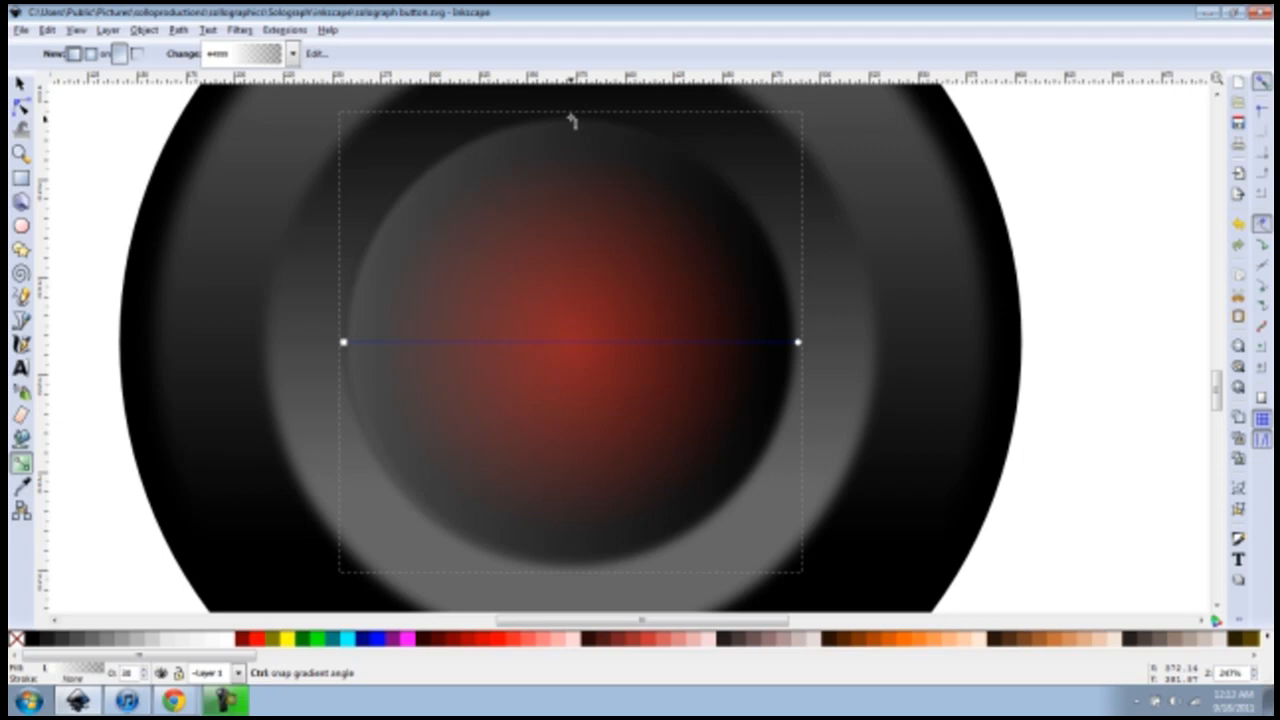
drag(571, 402, 590, 117)
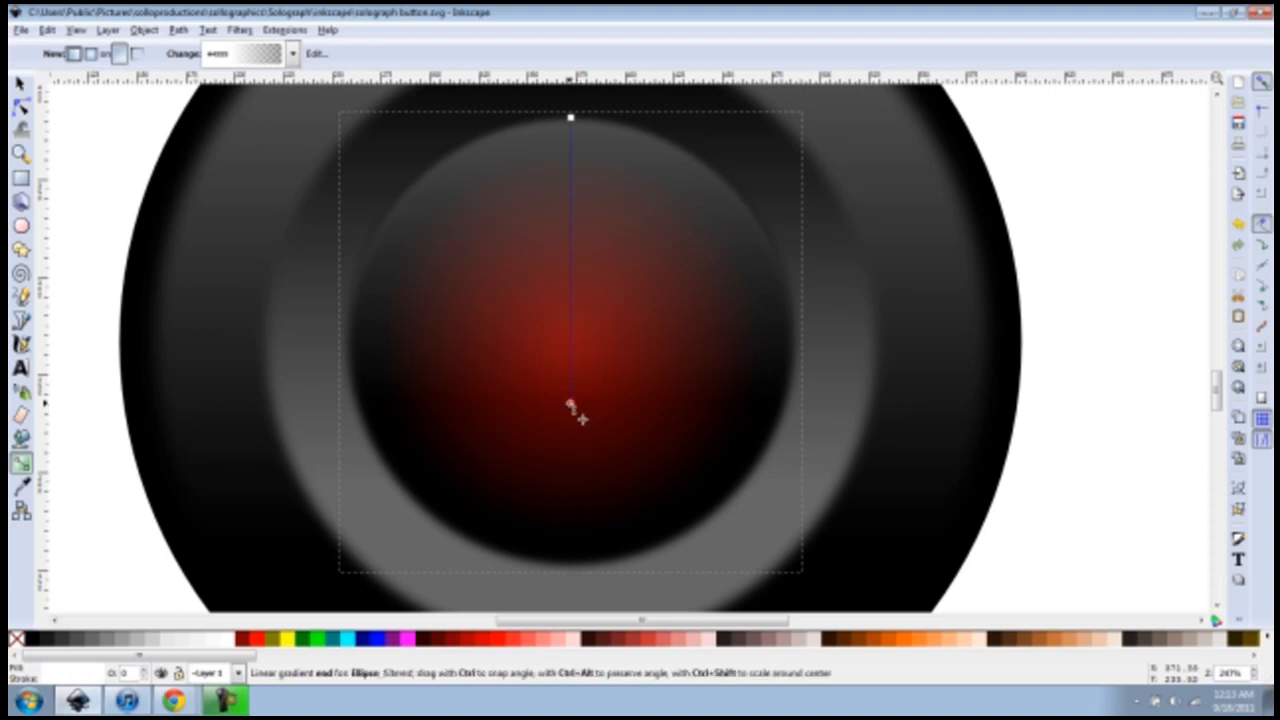
click(570, 405)
key(ctrl)
drag(570, 404, 571, 506)
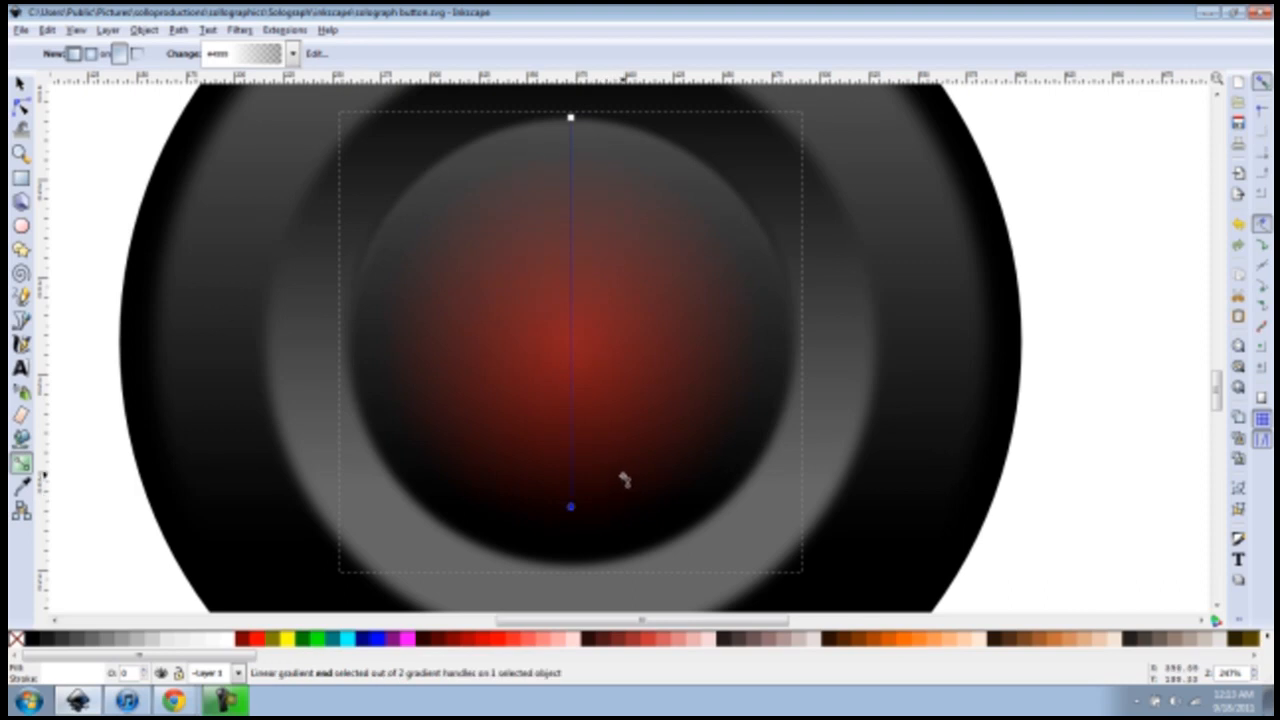
Step: Reverse the gradient's colours by making its lower stop white and its upper stop fully transparent
click(571, 507)
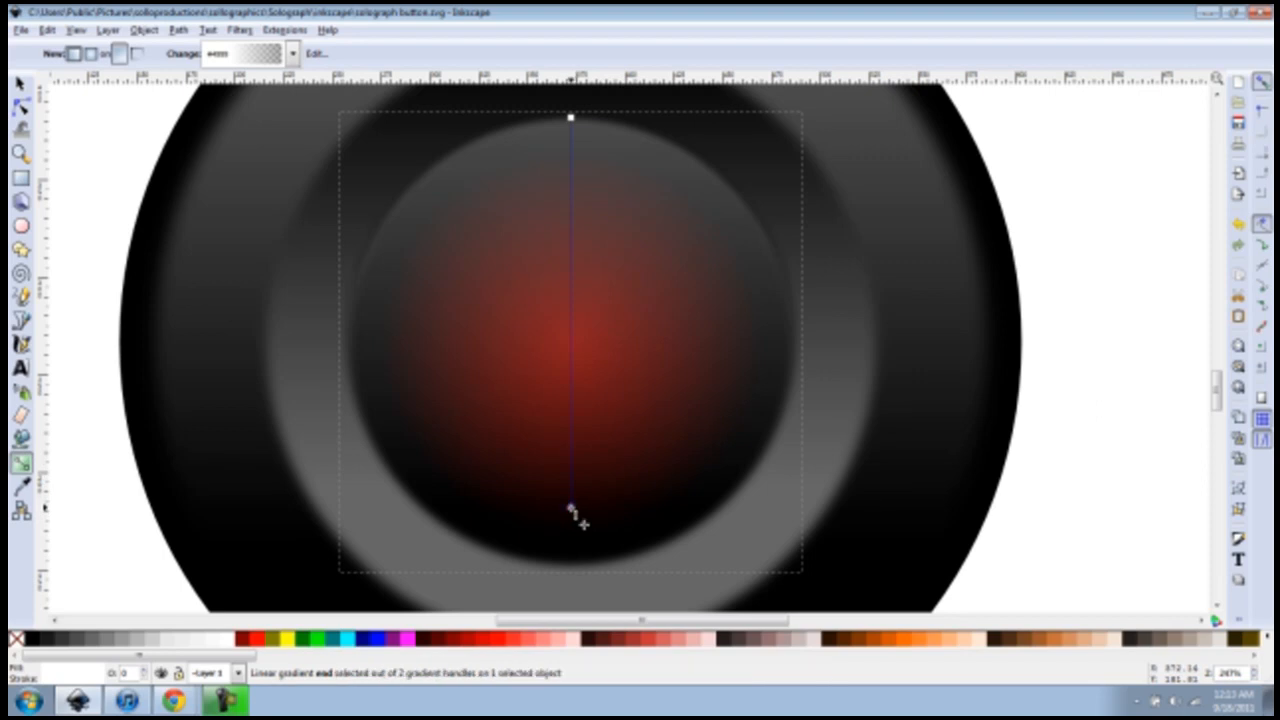
click(222, 636)
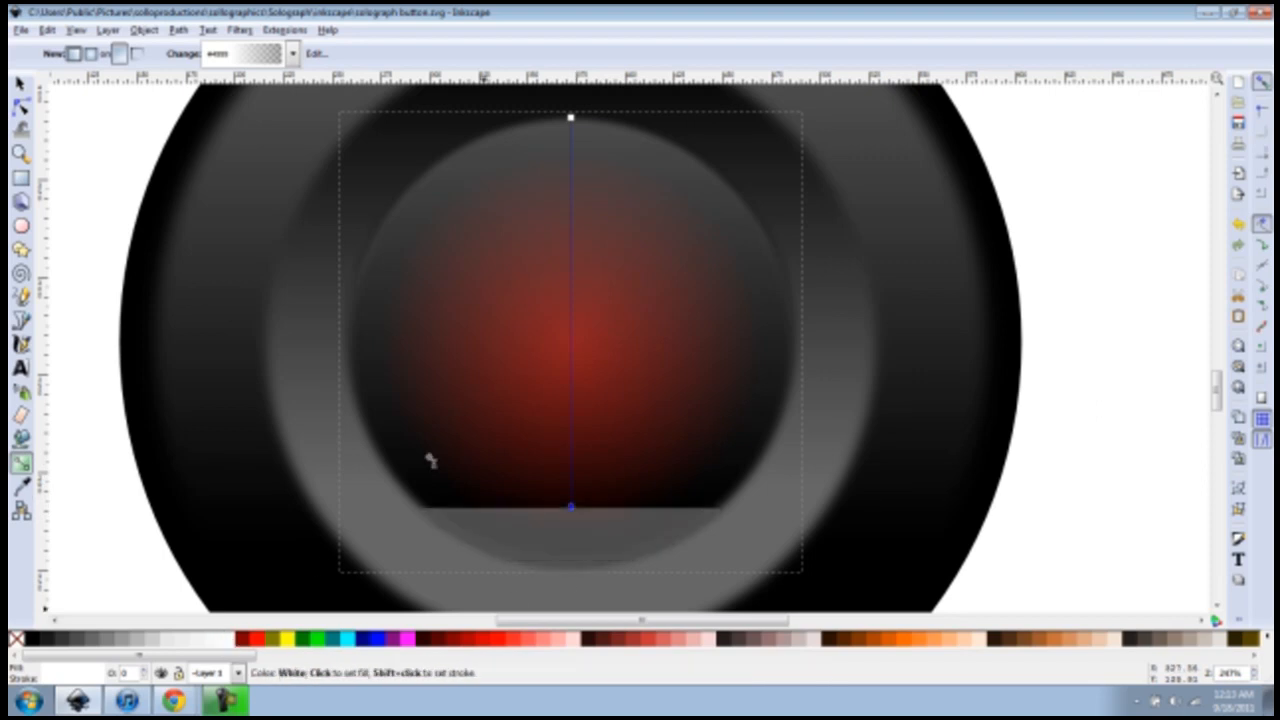
click(571, 118)
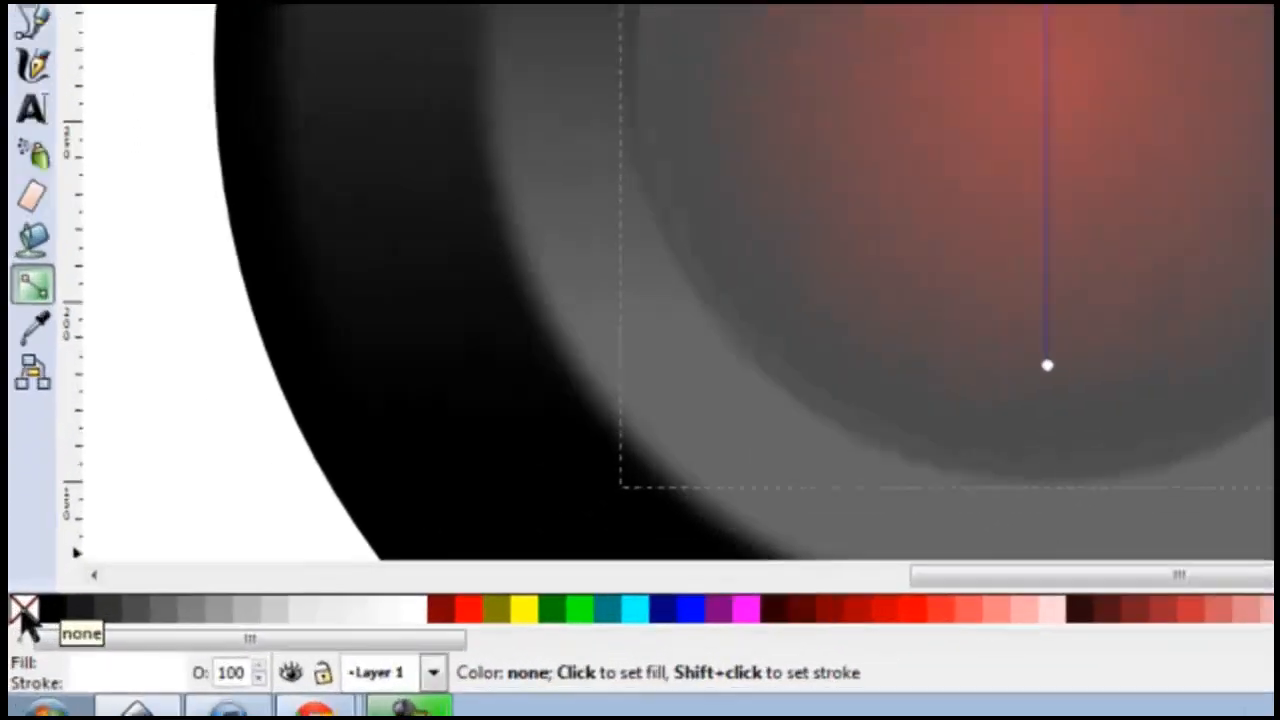
click(16, 639)
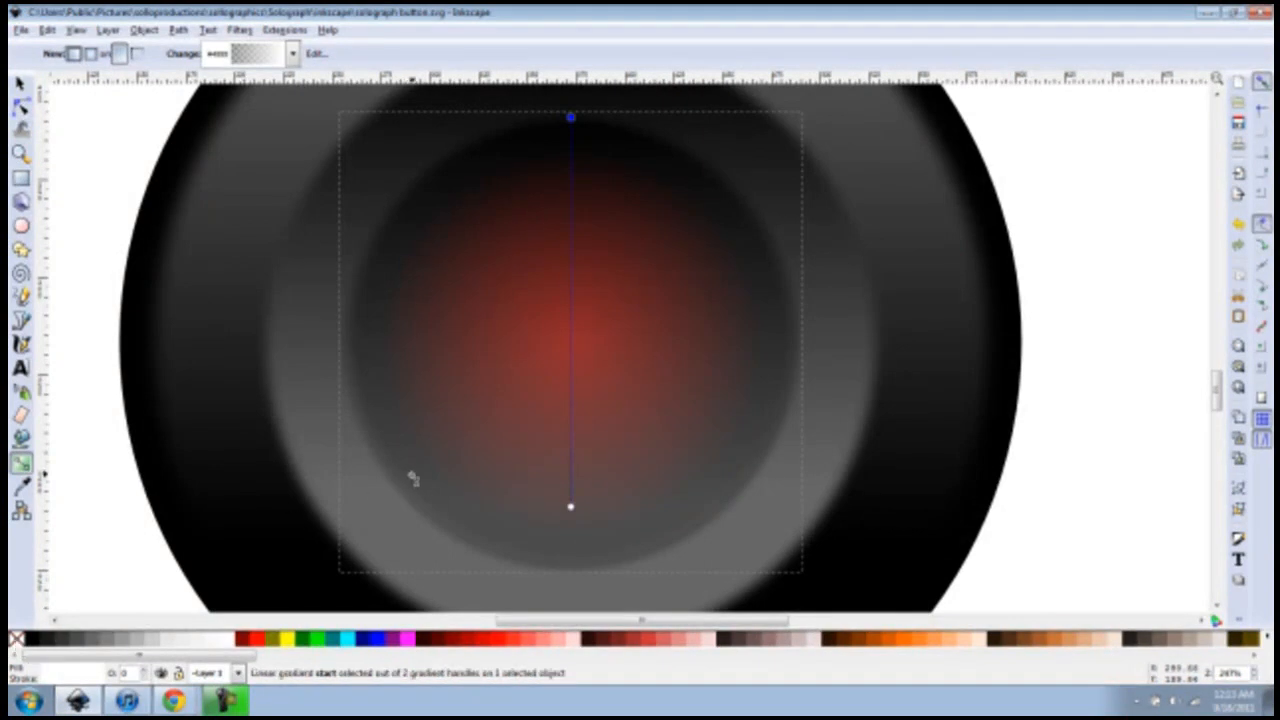
Step: Squash the highlight circle upward from its bottom edge into an ellipse about 134 px high
key(s)
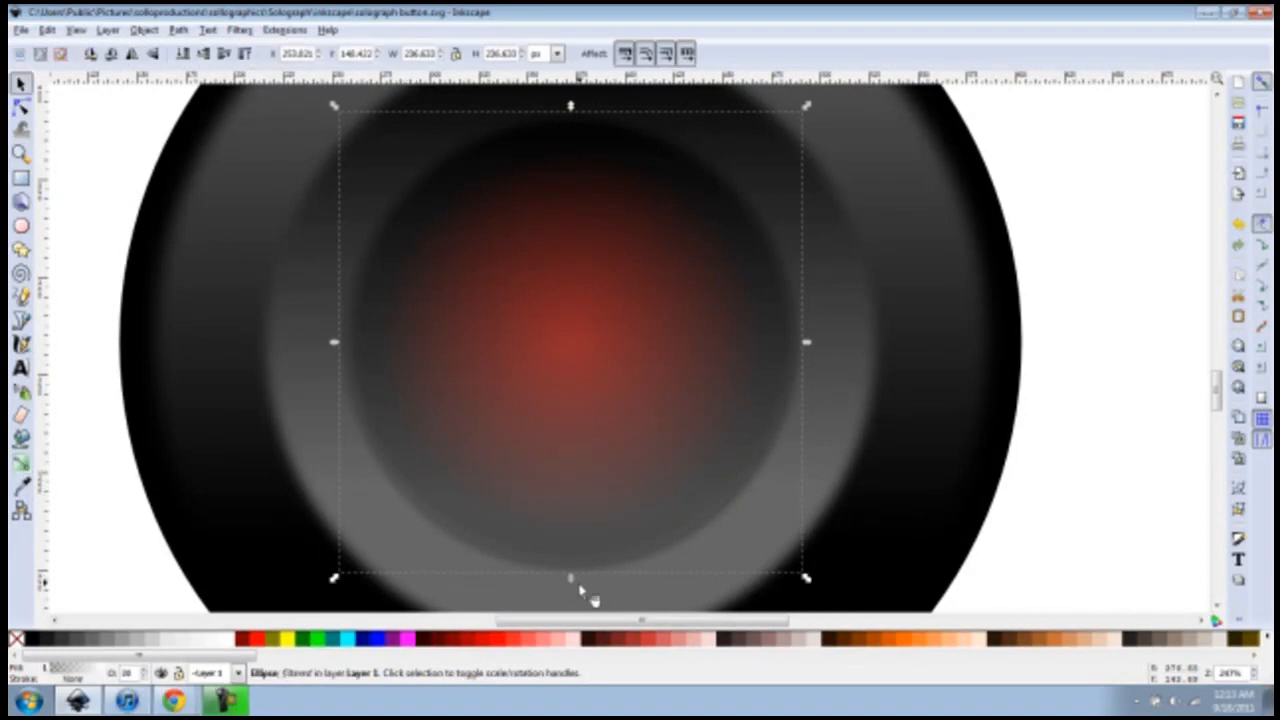
drag(571, 580, 600, 378)
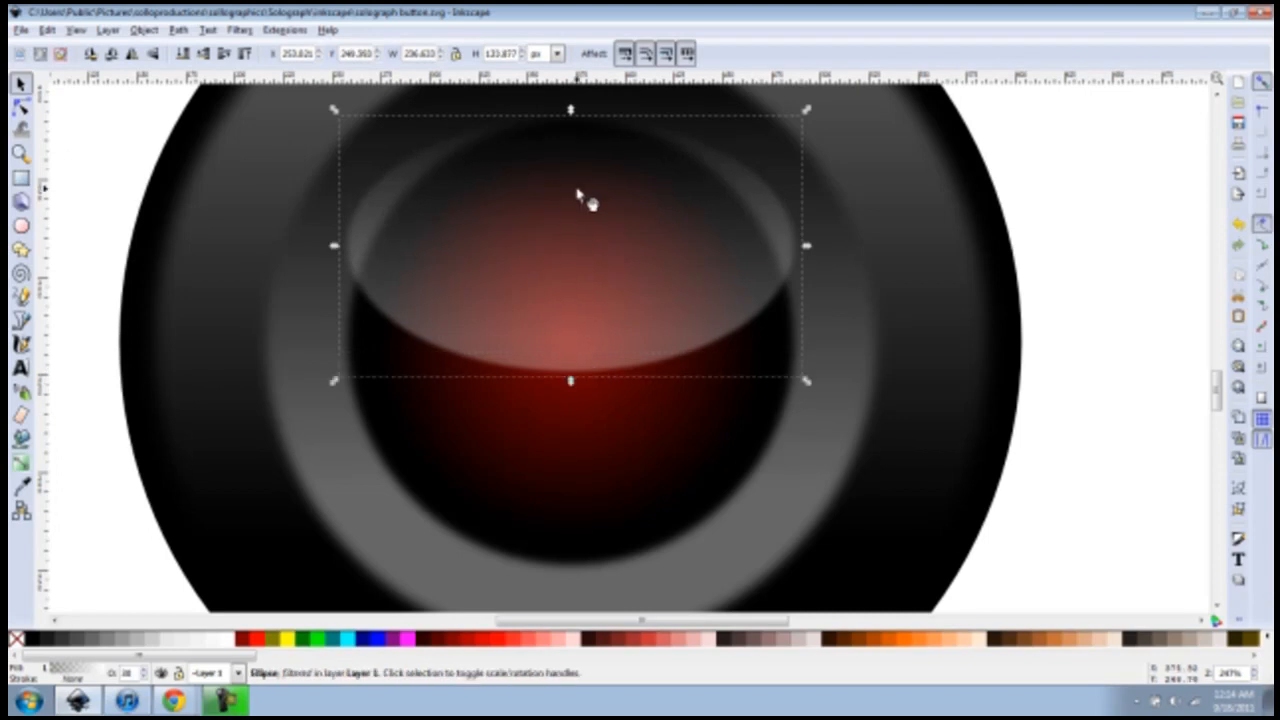
Step: Convert the highlight ellipse to a path and open its nodes for editing
scroll(570, 240, up, 2)
scroll(565, 292, up, 1)
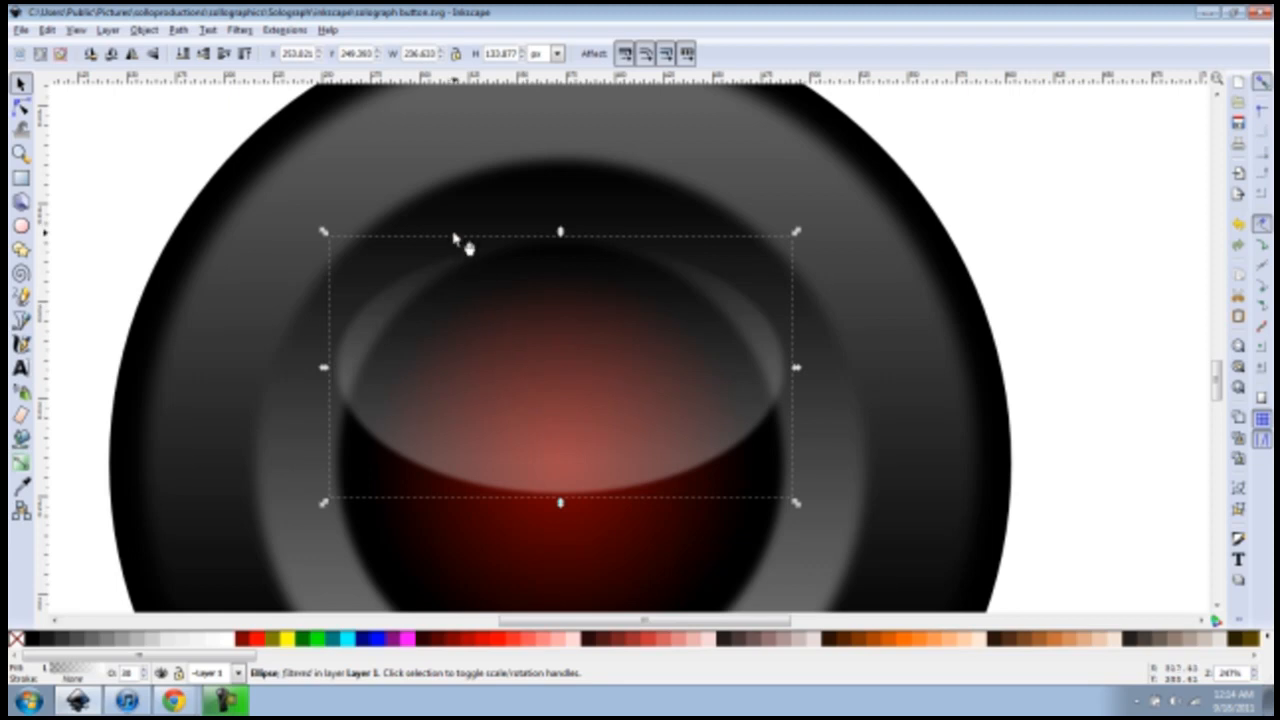
click(178, 30)
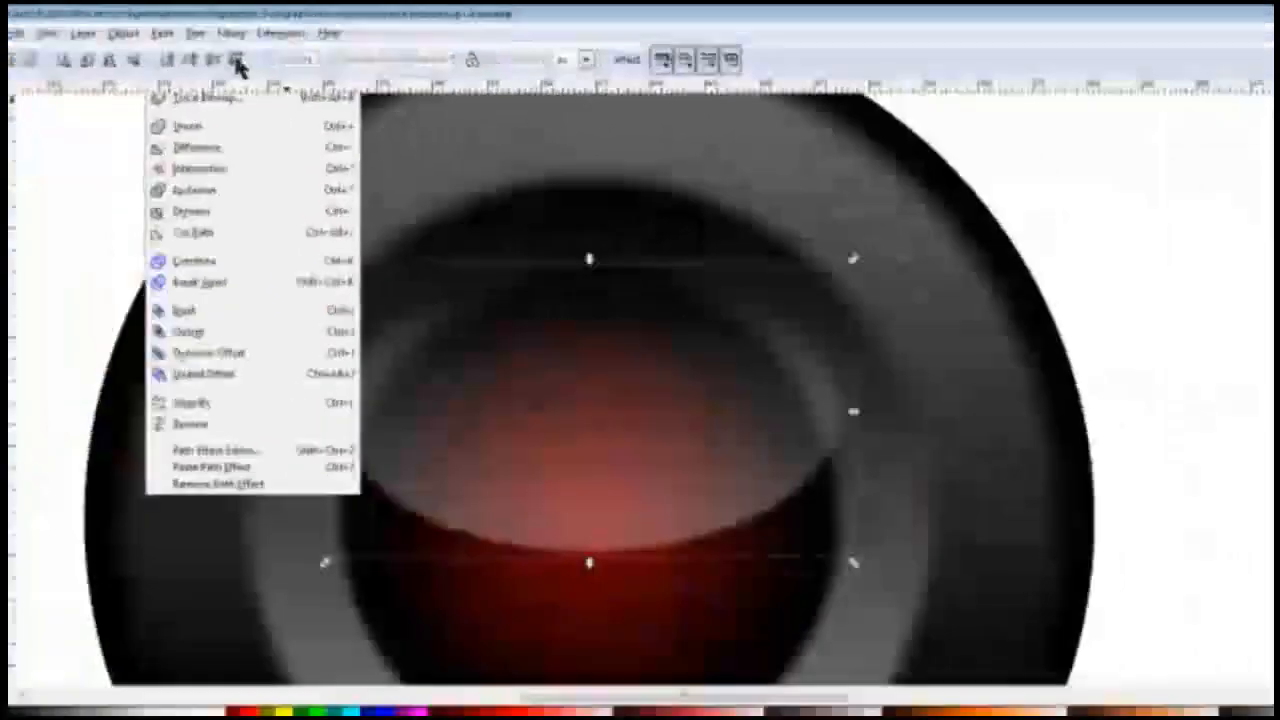
click(238, 63)
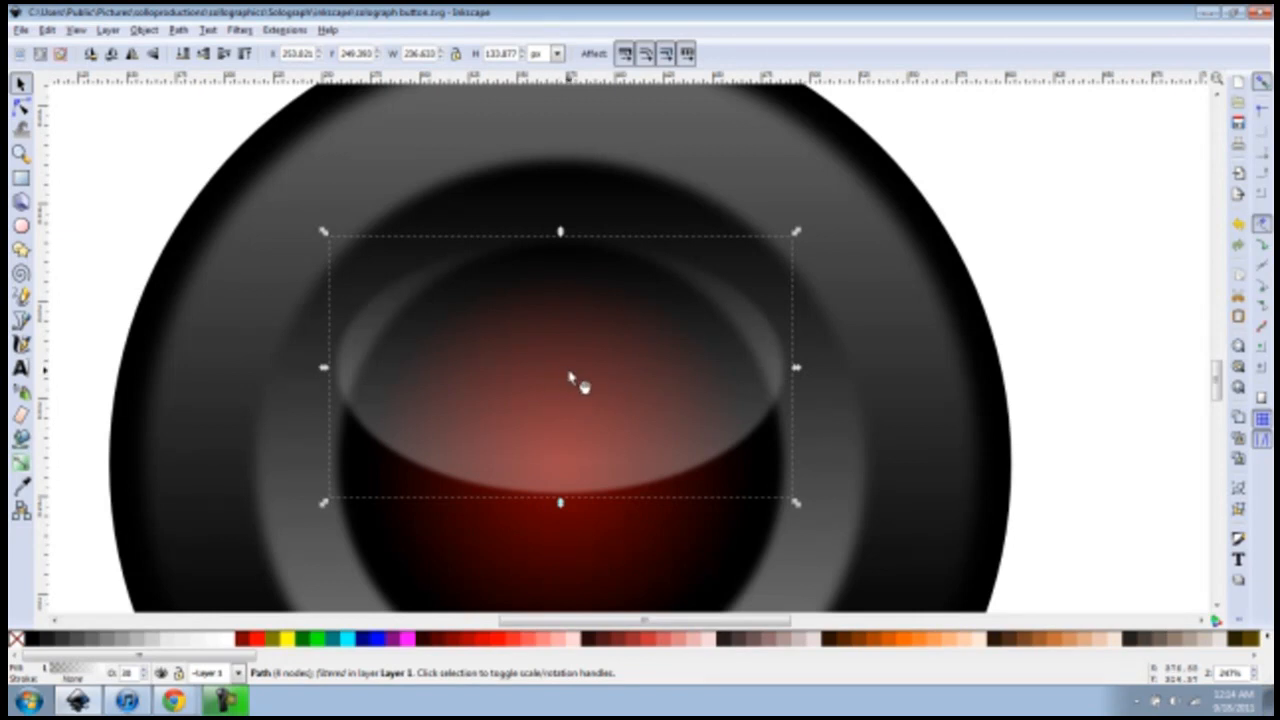
double_click(549, 389)
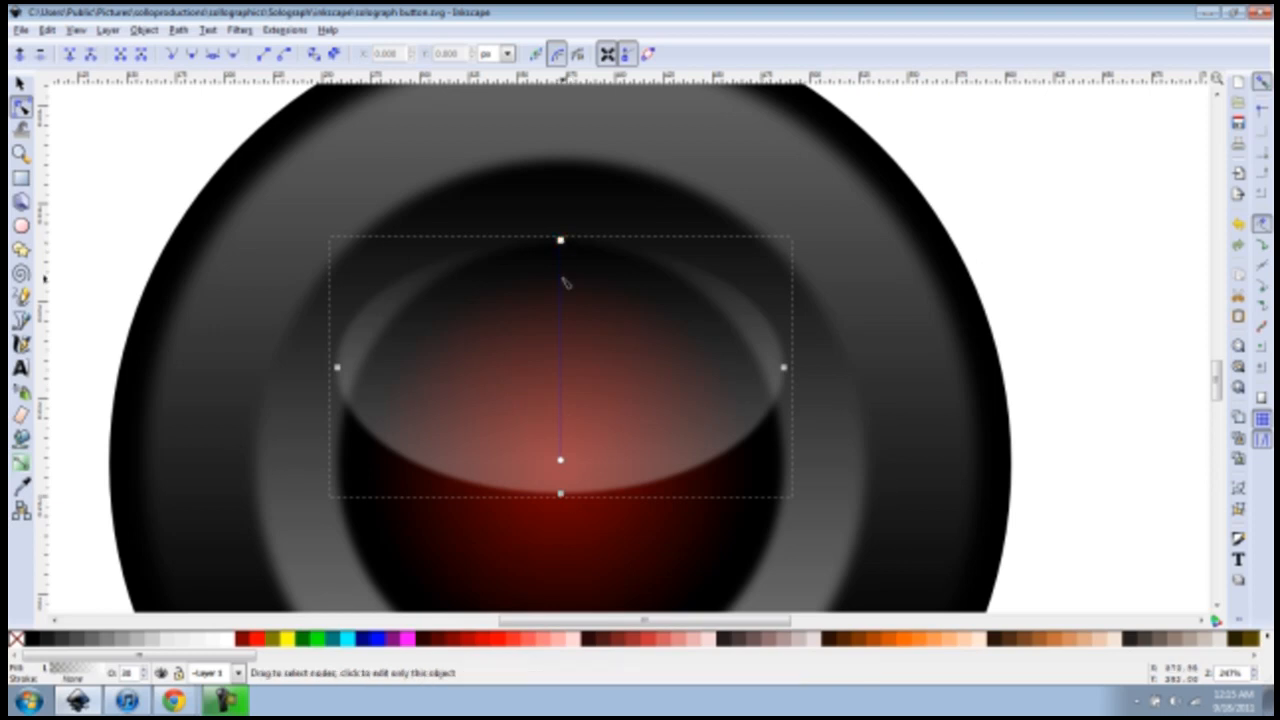
click(338, 369)
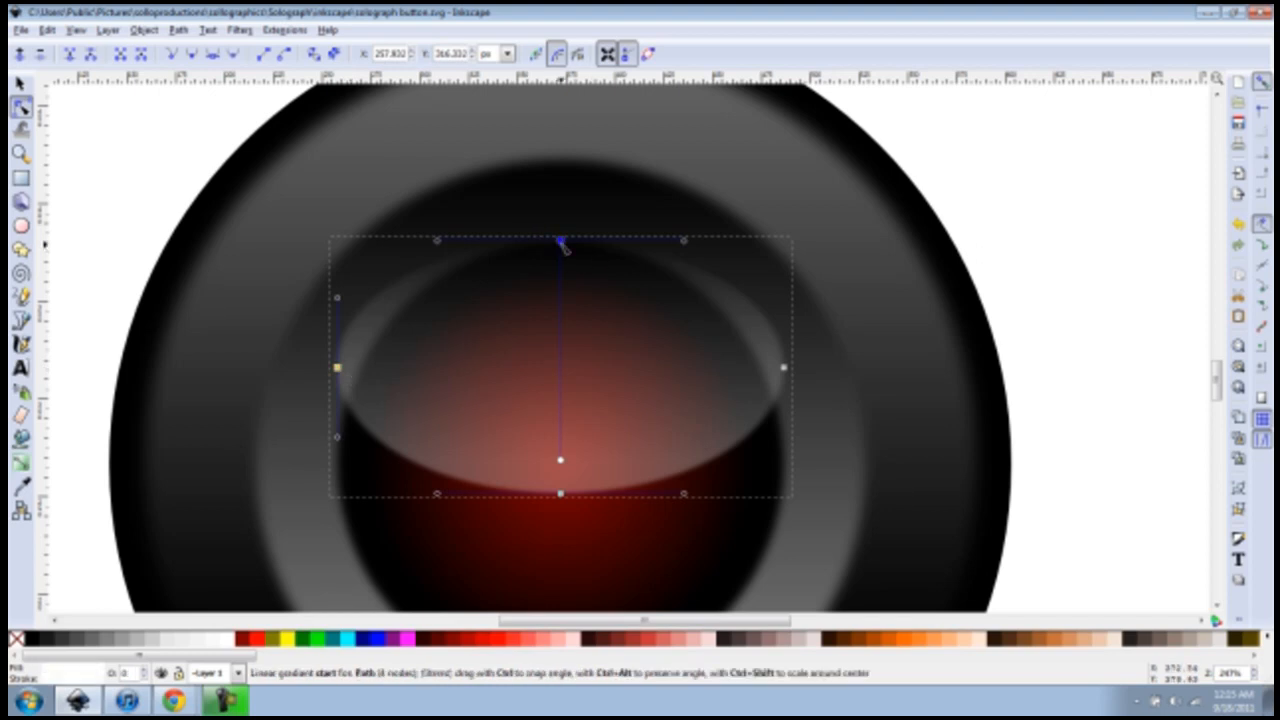
click(783, 368)
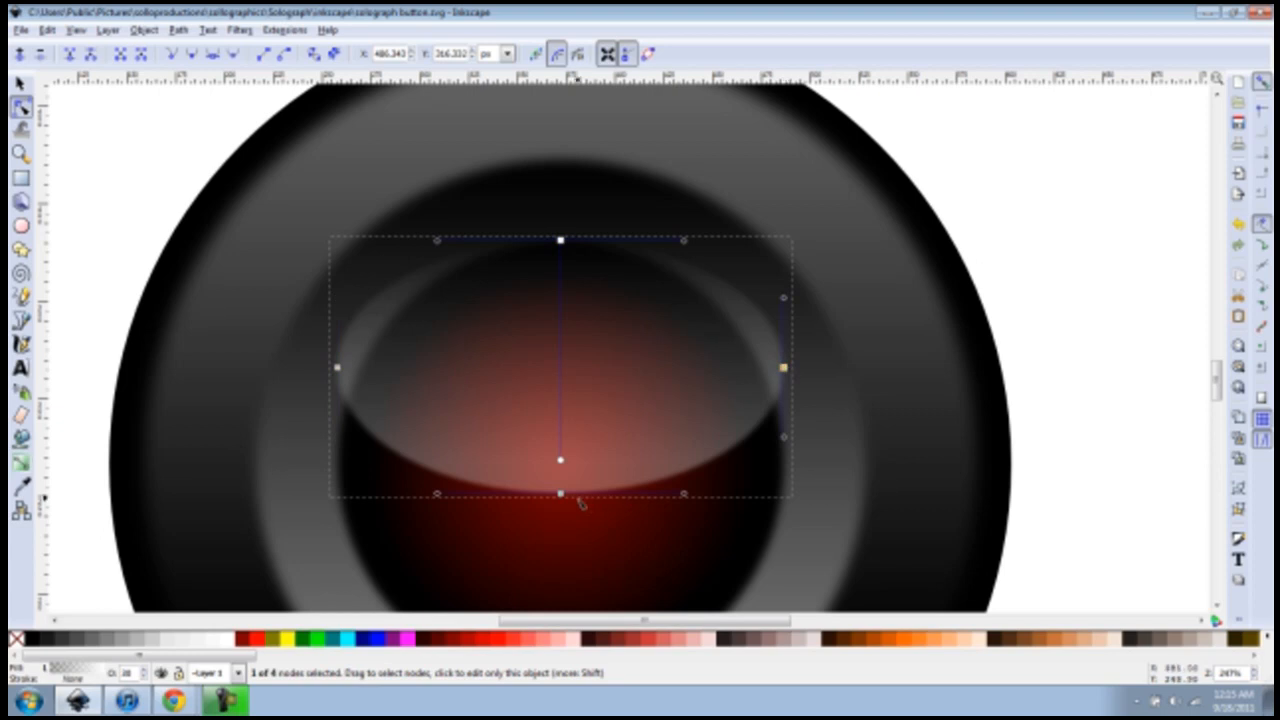
Step: Shorten the upper curve handle of the highlight's left node so it ends close to the node
click(338, 368)
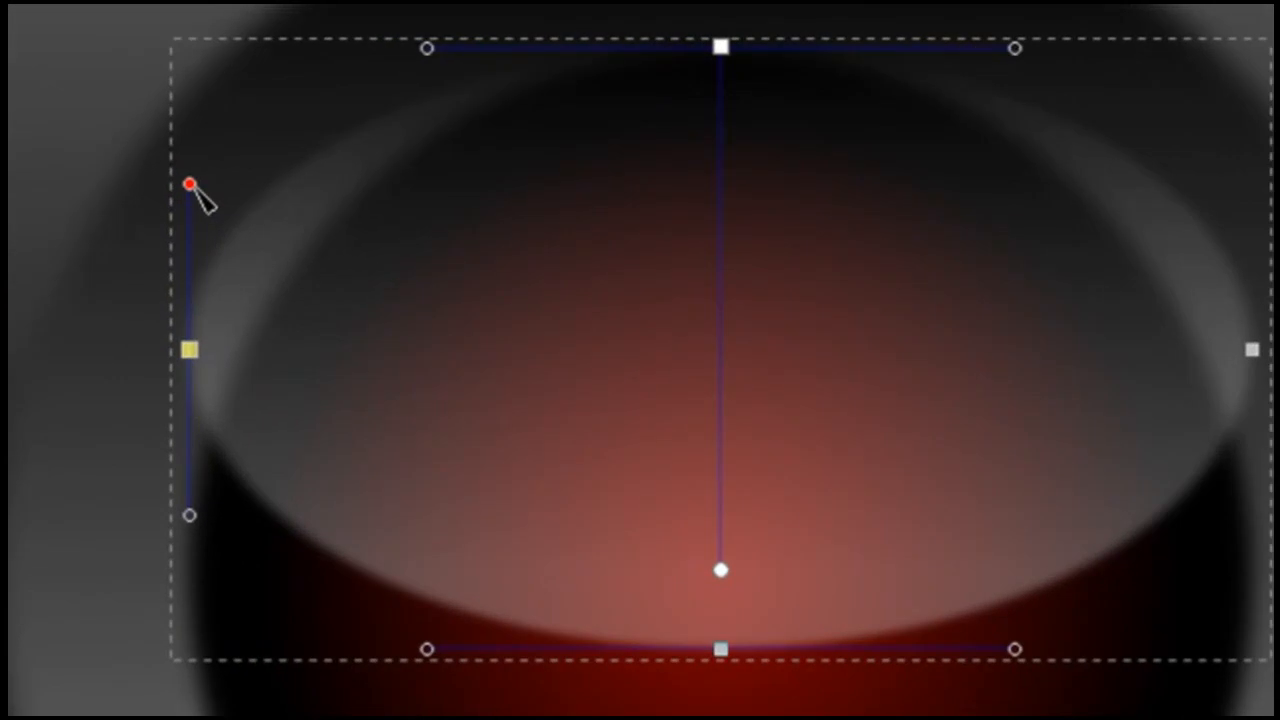
drag(192, 186, 195, 388)
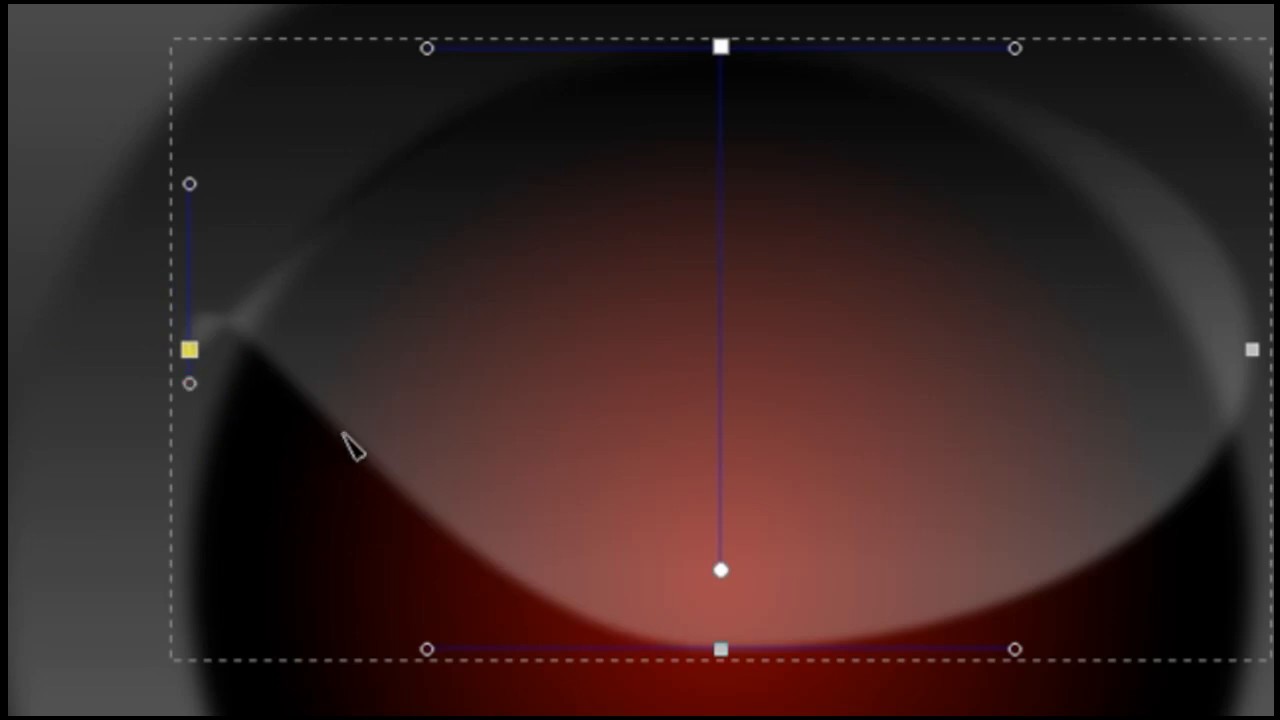
key(ctrl+z)
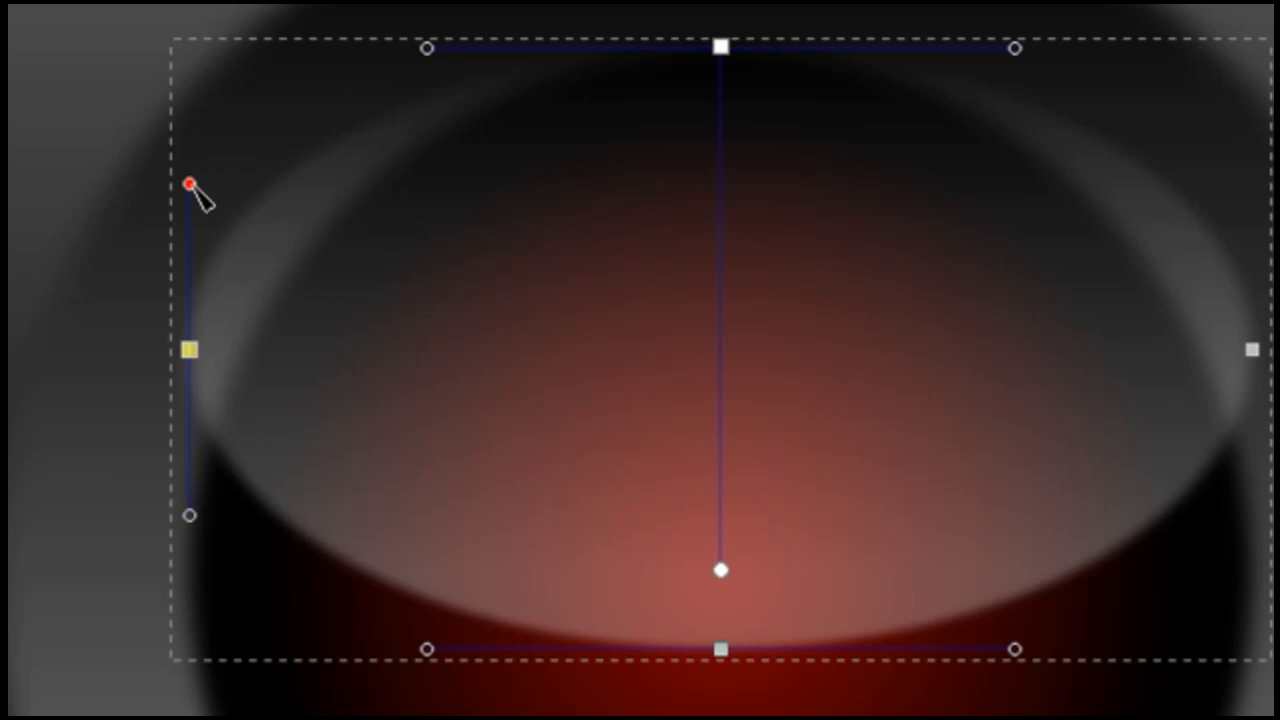
drag(194, 188, 190, 323)
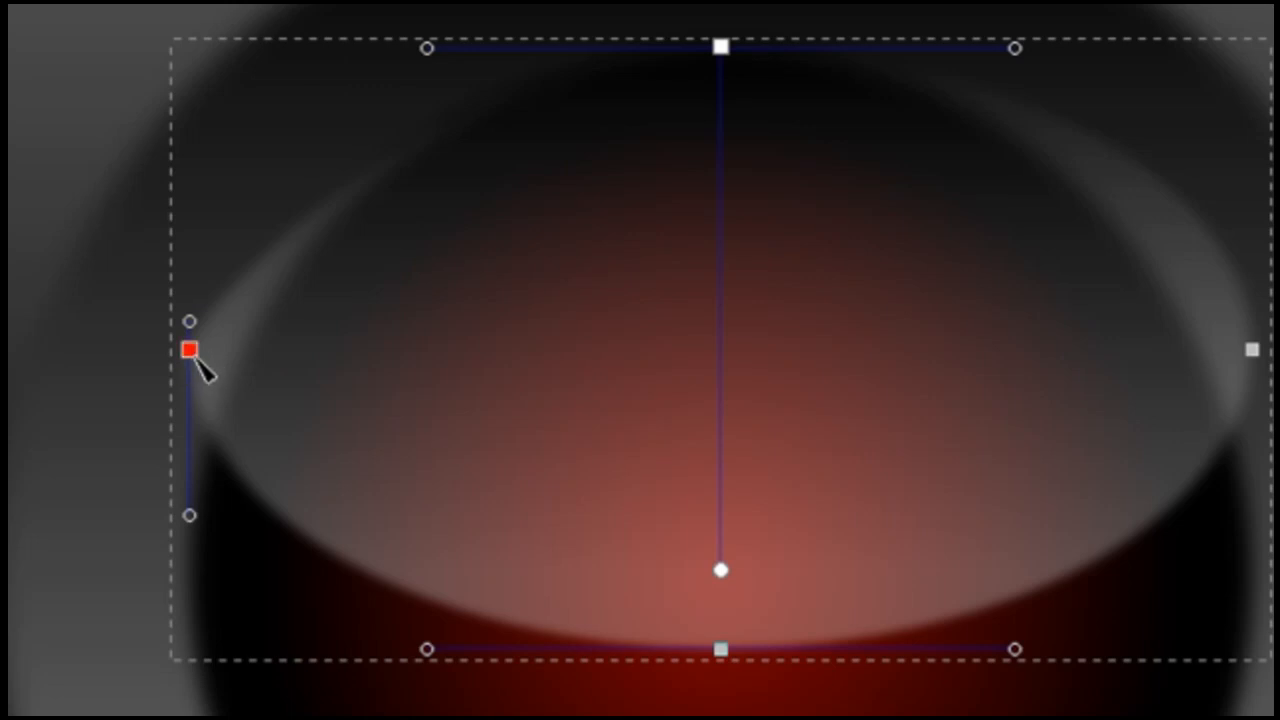
Step: Nudge the highlight's left node inward to the red circle's edge and slightly lengthen its upper handle to match the curve
key(Right)
key(Right)
key(Right)
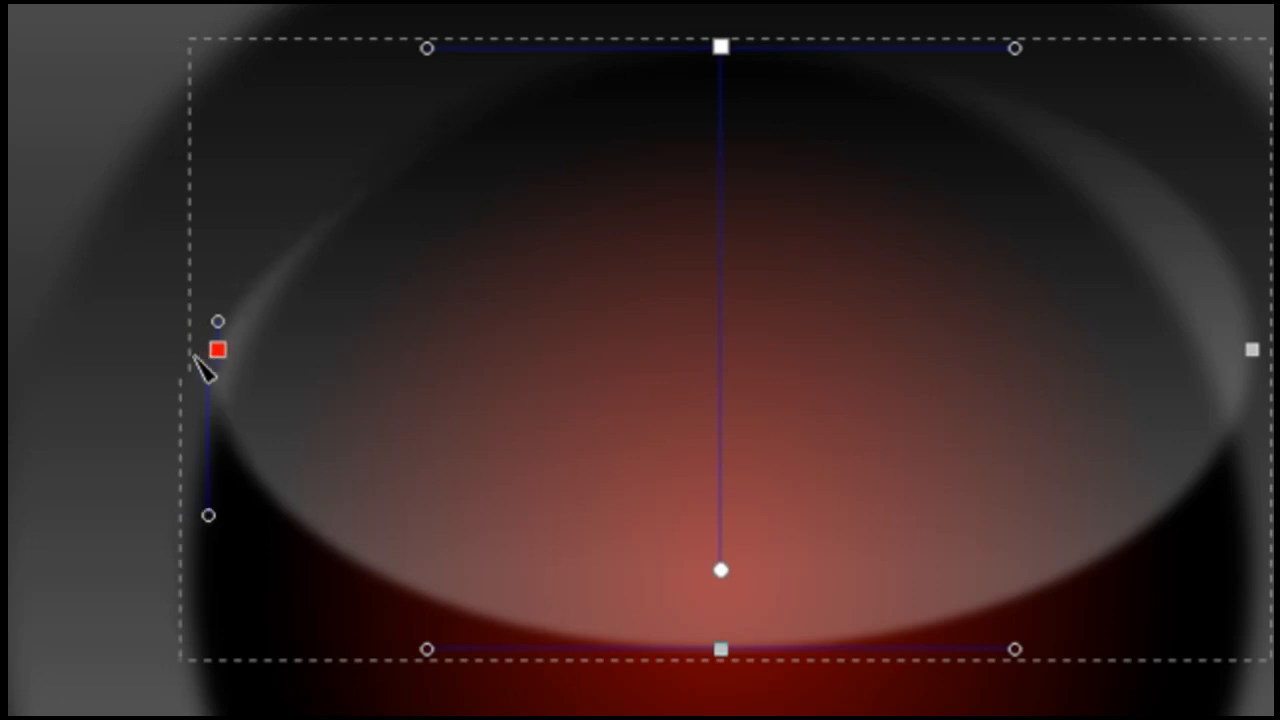
key(Right)
key(Right)
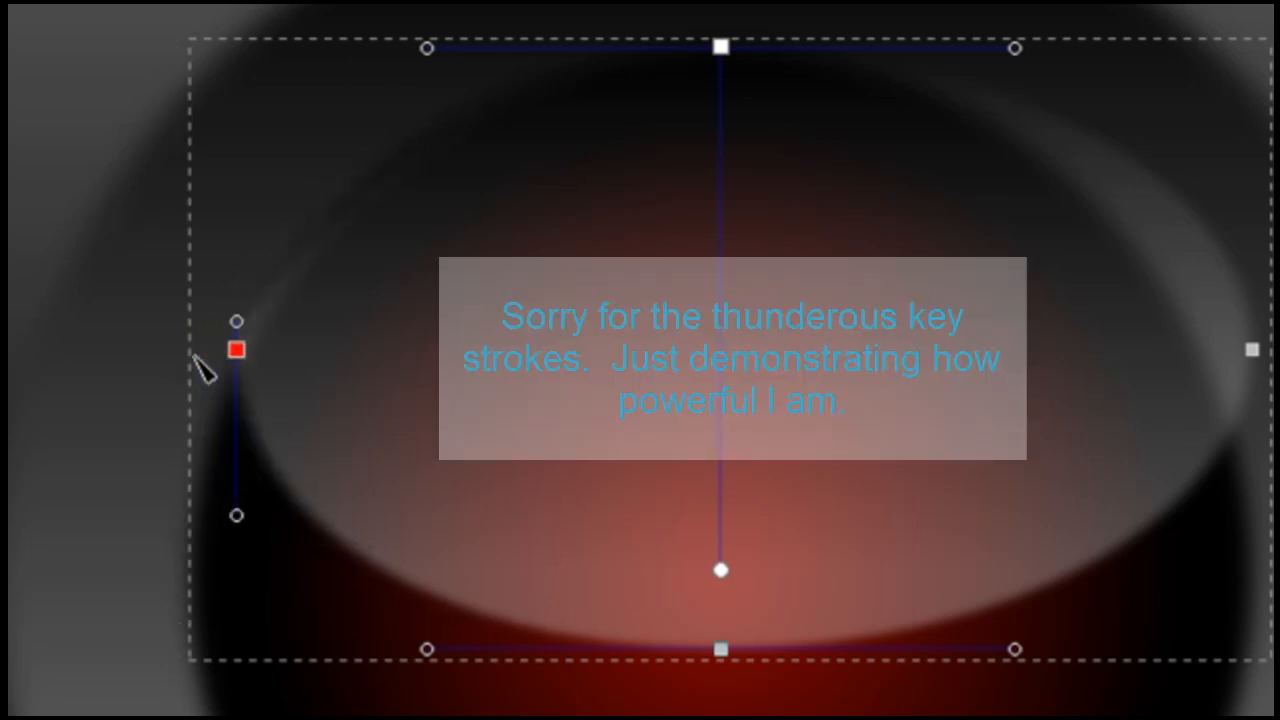
key(Right)
key(Right)
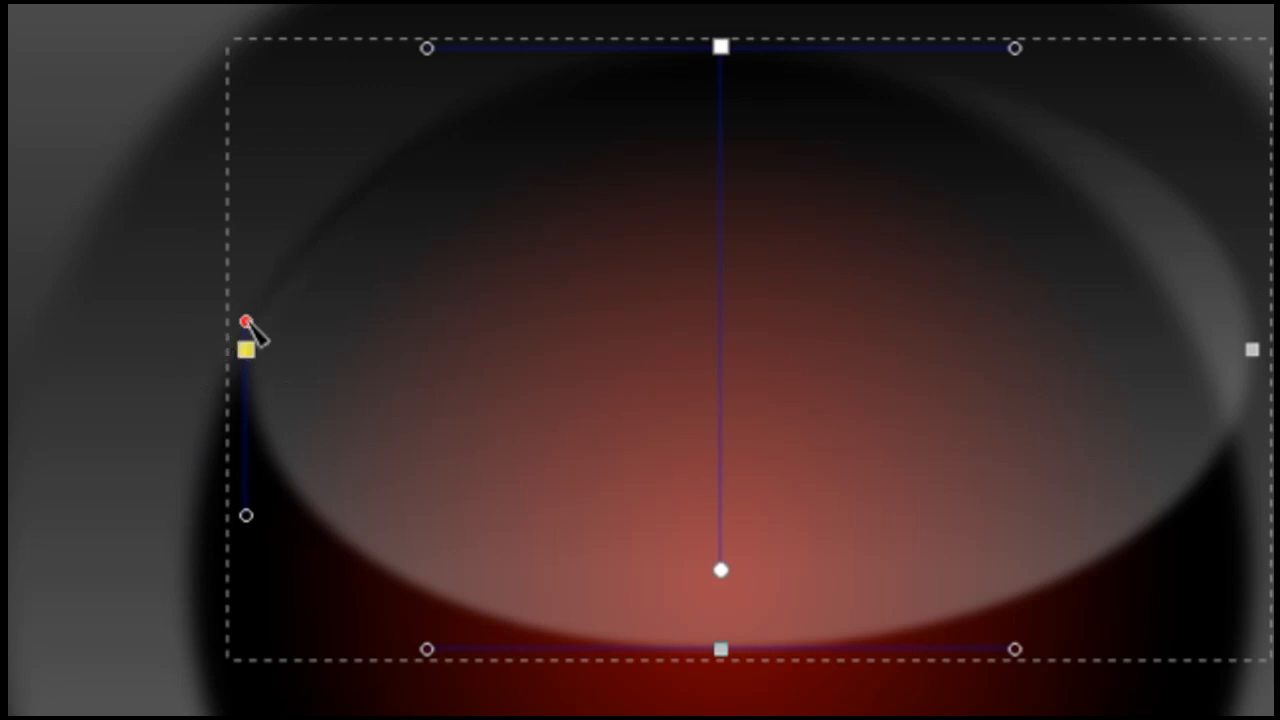
mouse_move(246, 321)
mouse_down()
mouse_move(246, 293)
mouse_move(236, 307)
mouse_up()
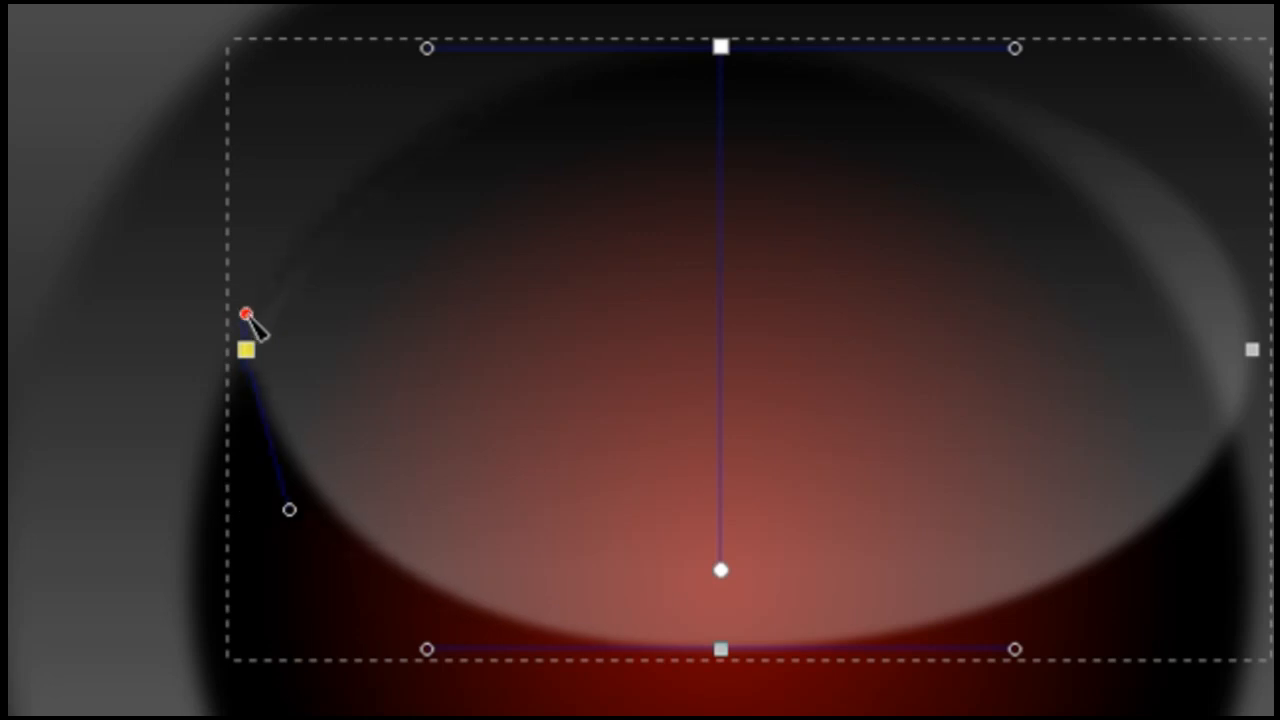
drag(246, 314, 246, 299)
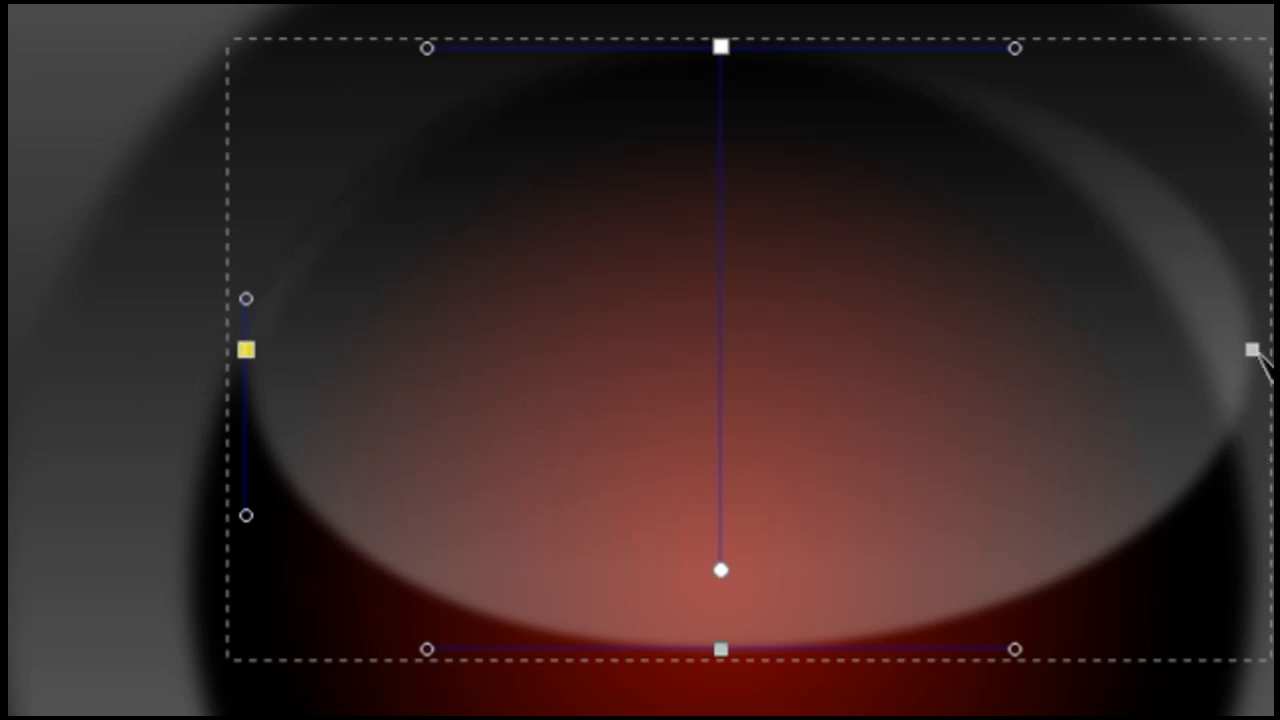
Step: Shorten the upper handle of the highlight's right node and nudge the node inward to the red circle's edge
click(1250, 347)
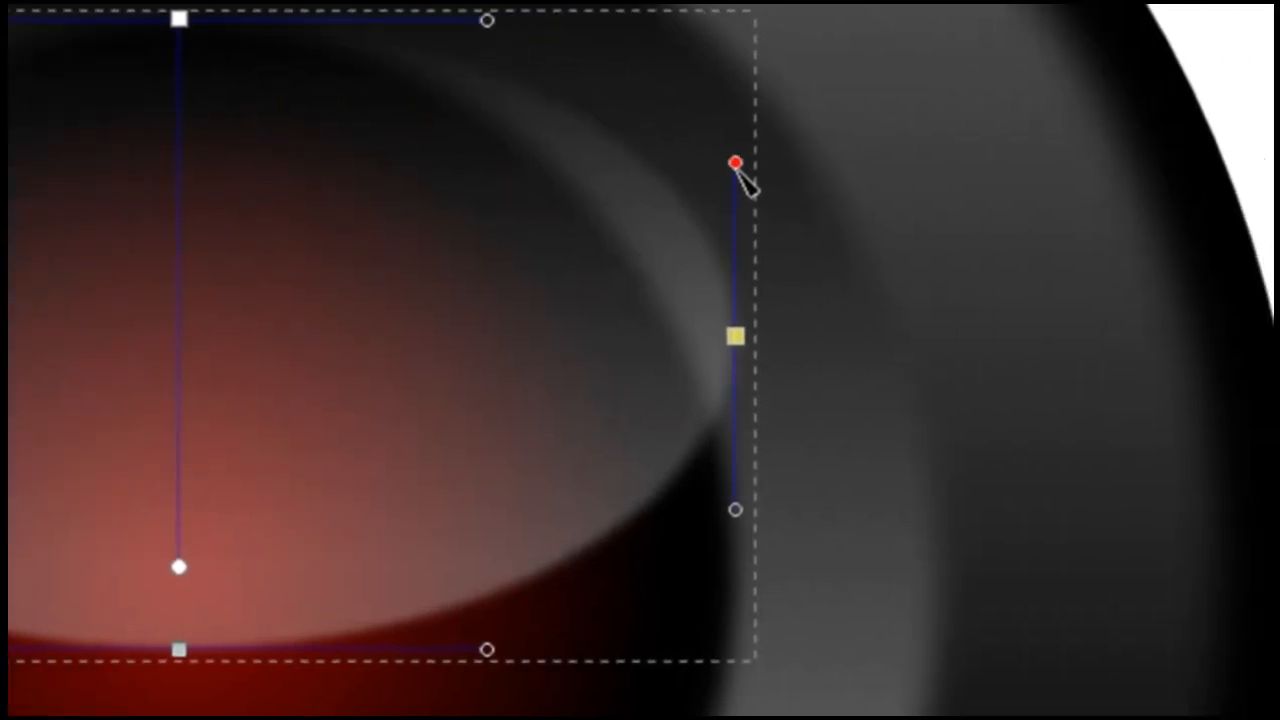
drag(737, 165, 710, 303)
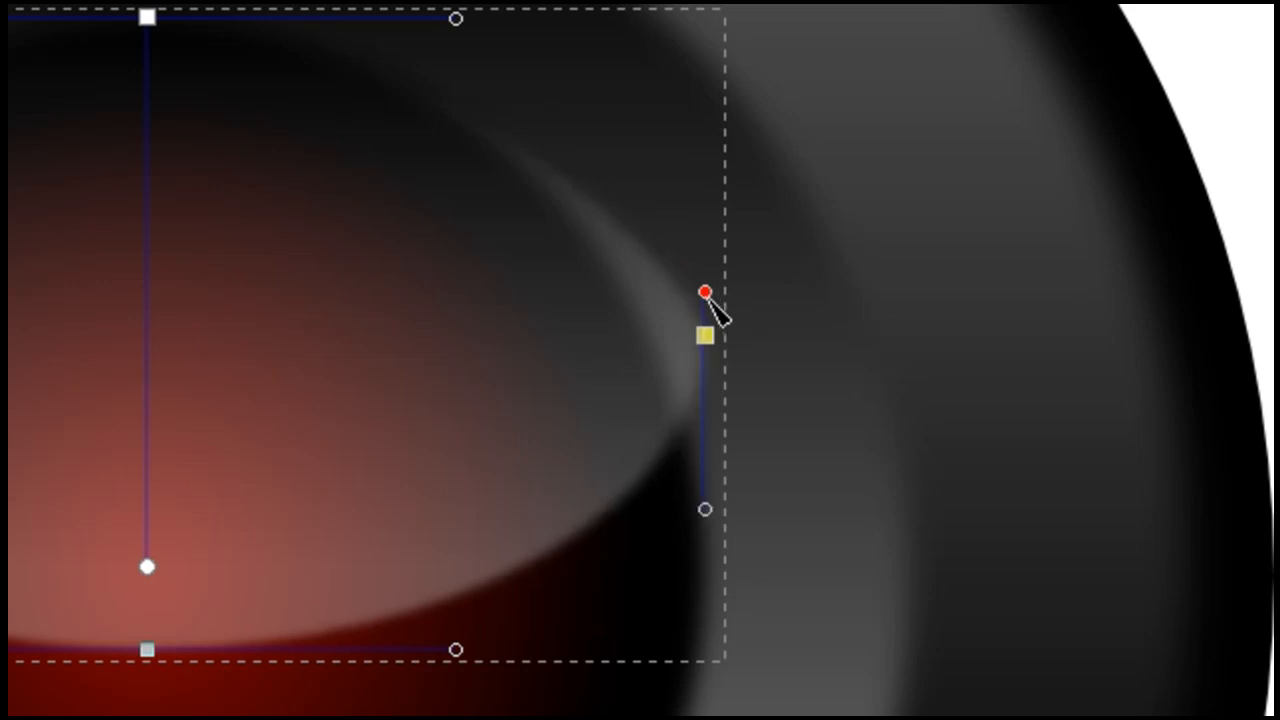
click(705, 336)
key(Left)
key(Left)
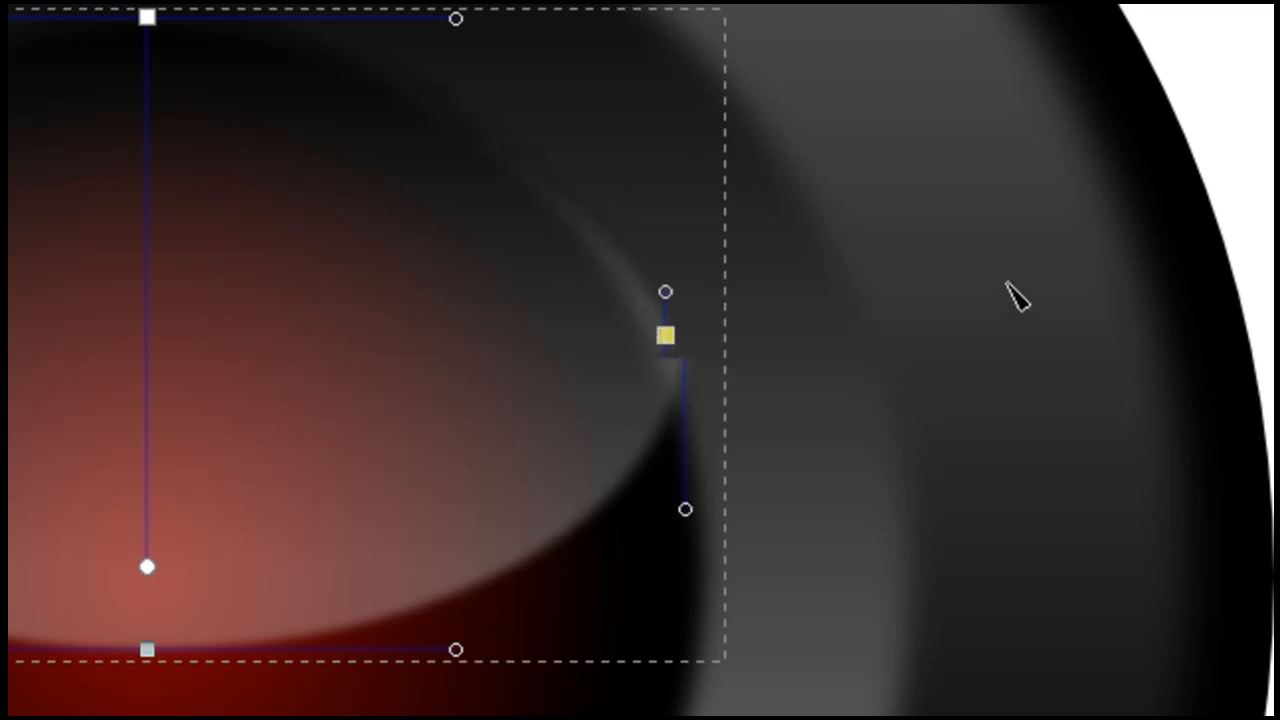
key(Left)
key(Left)
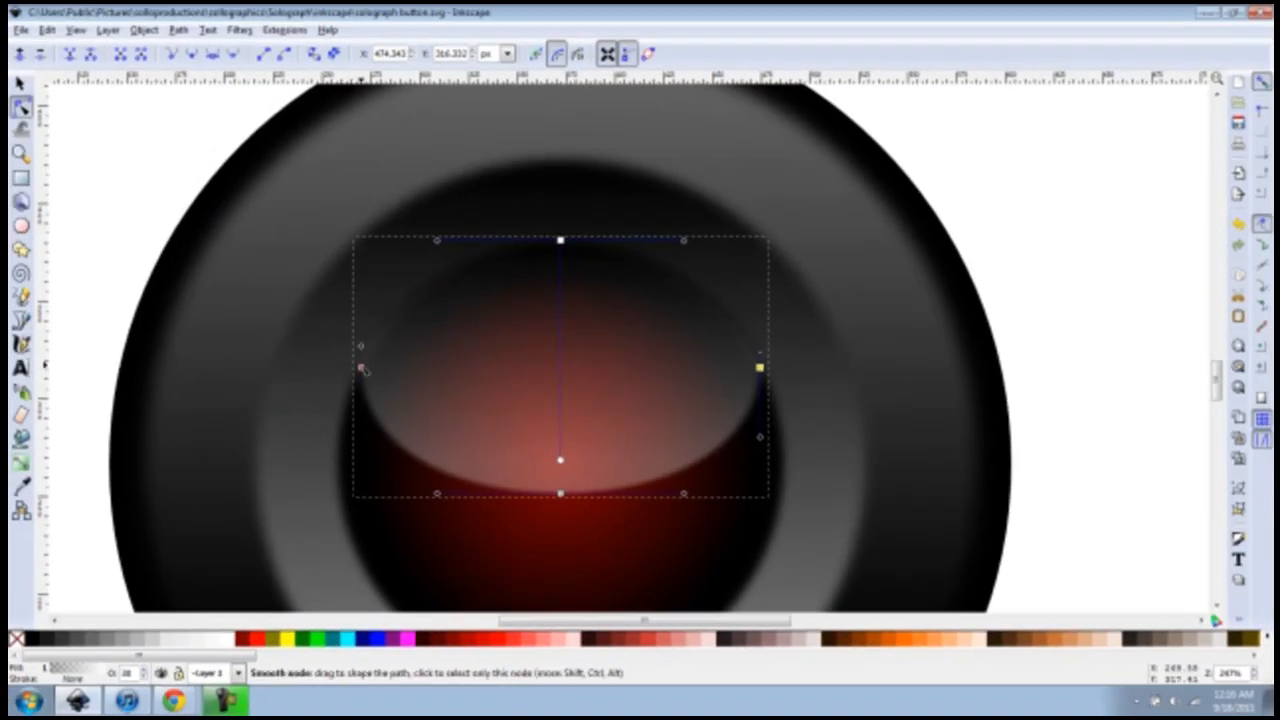
Step: Nudge the highlight's left node slightly further inward and deselect the path
click(362, 368)
key(Right)
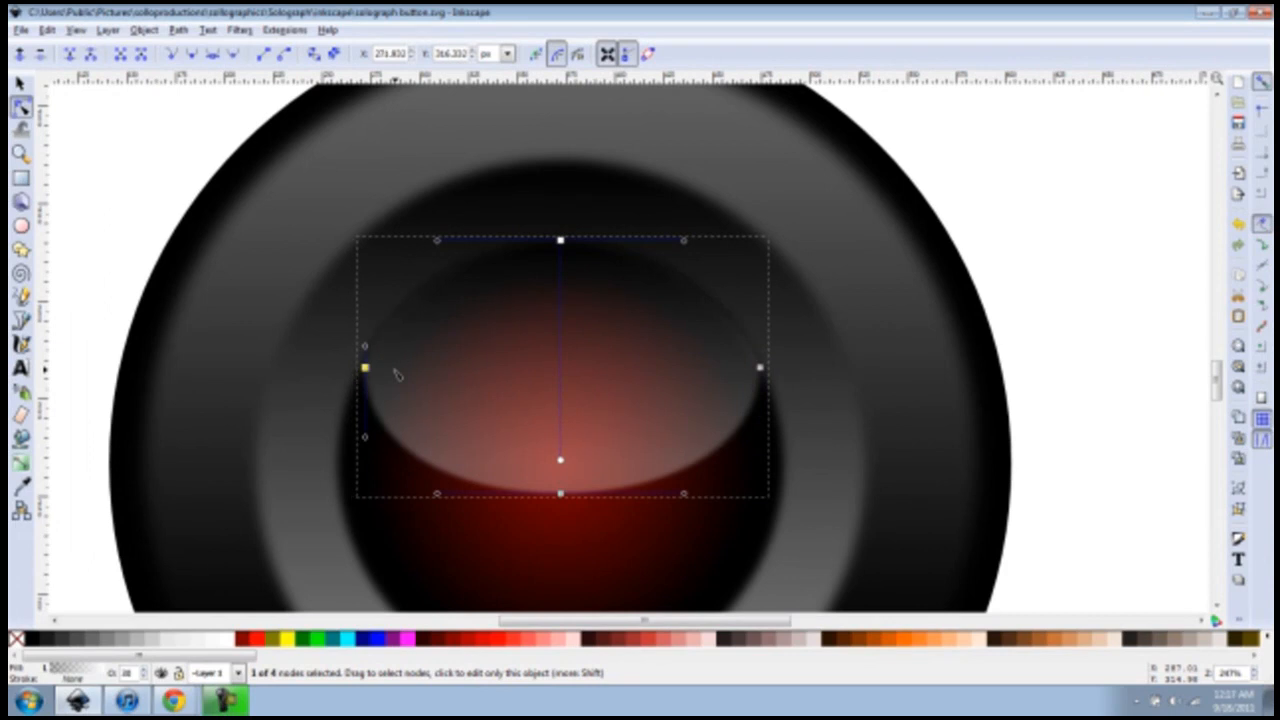
click(983, 225)
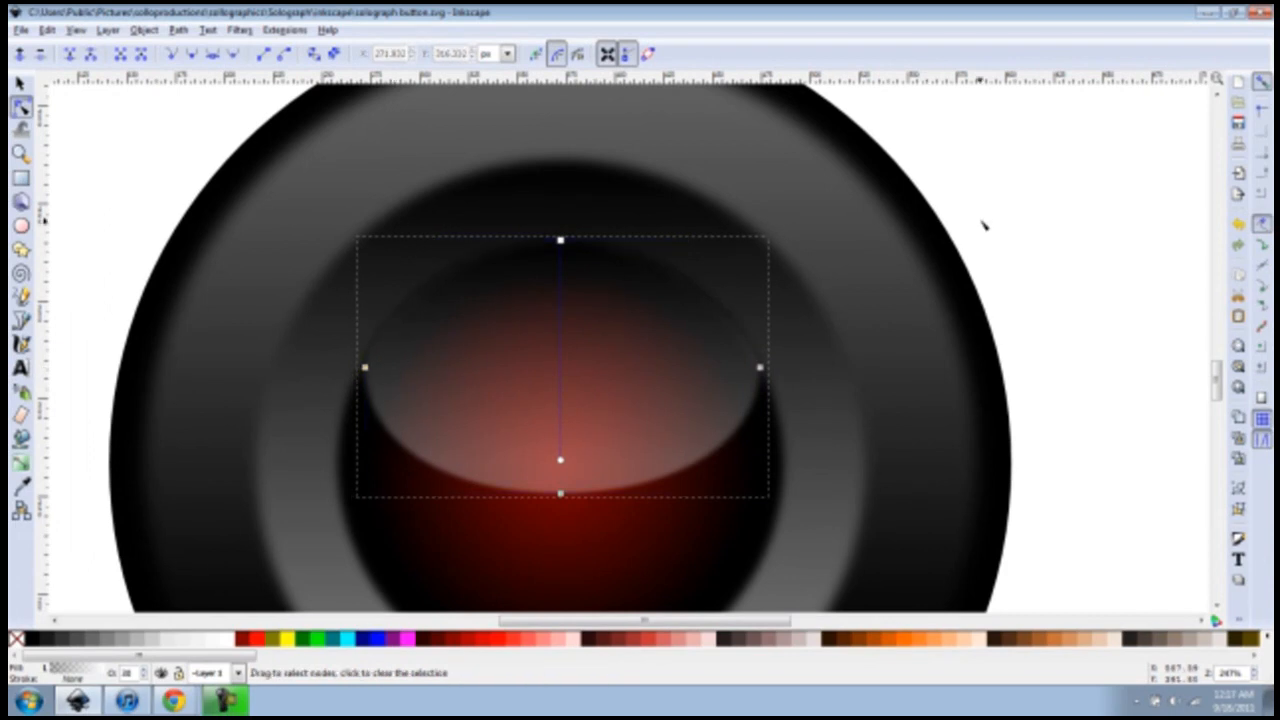
click(1100, 191)
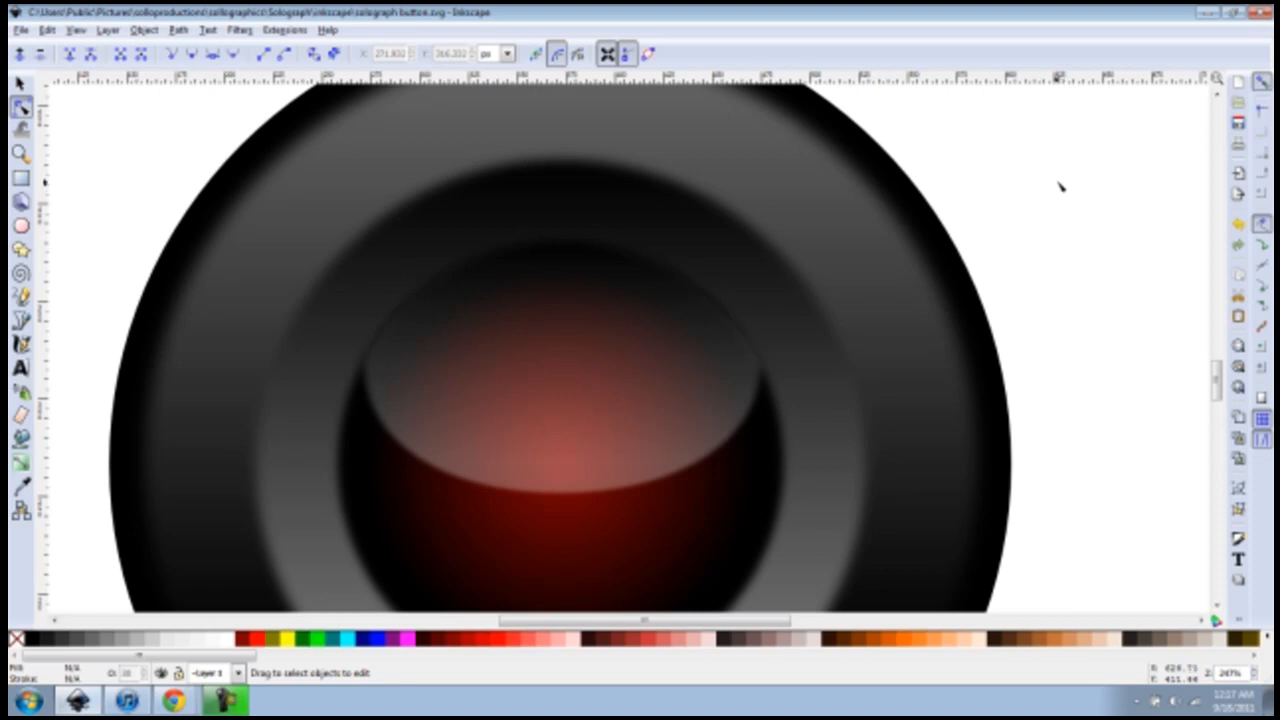
Step: Shorten the glossy highlight slightly by raising its bottom edge, and deselect it
key(z)
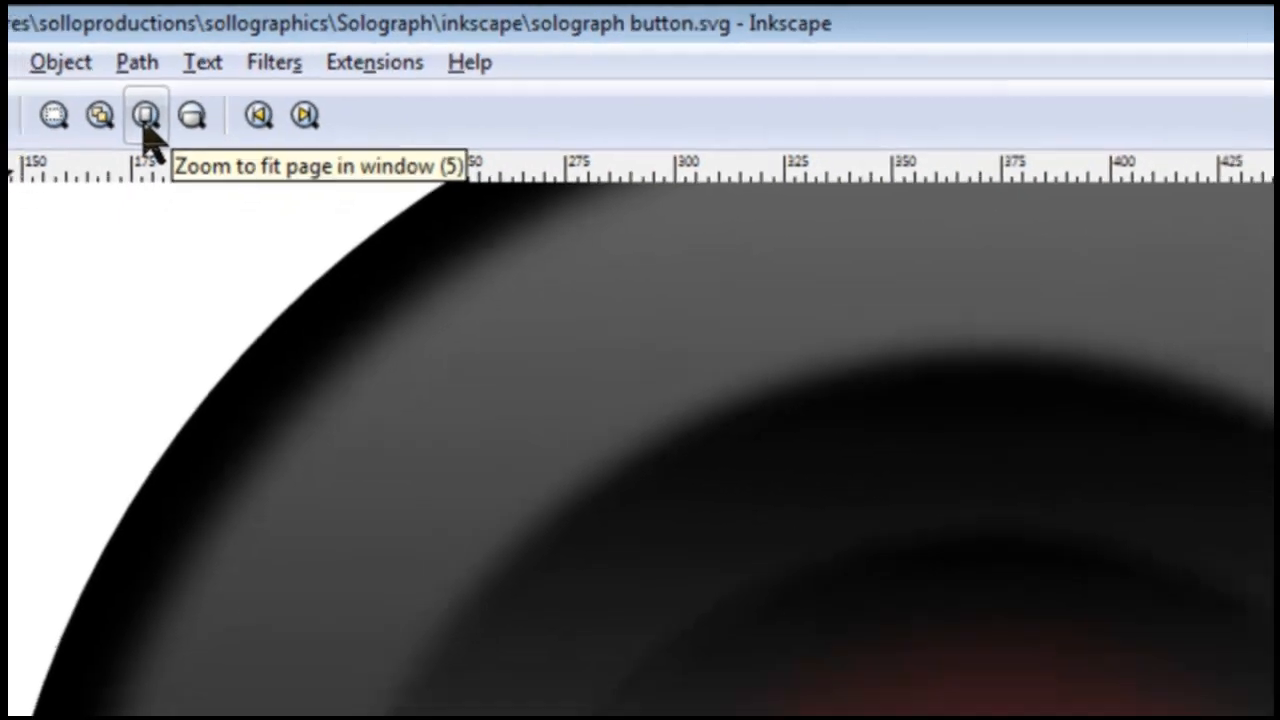
click(138, 130)
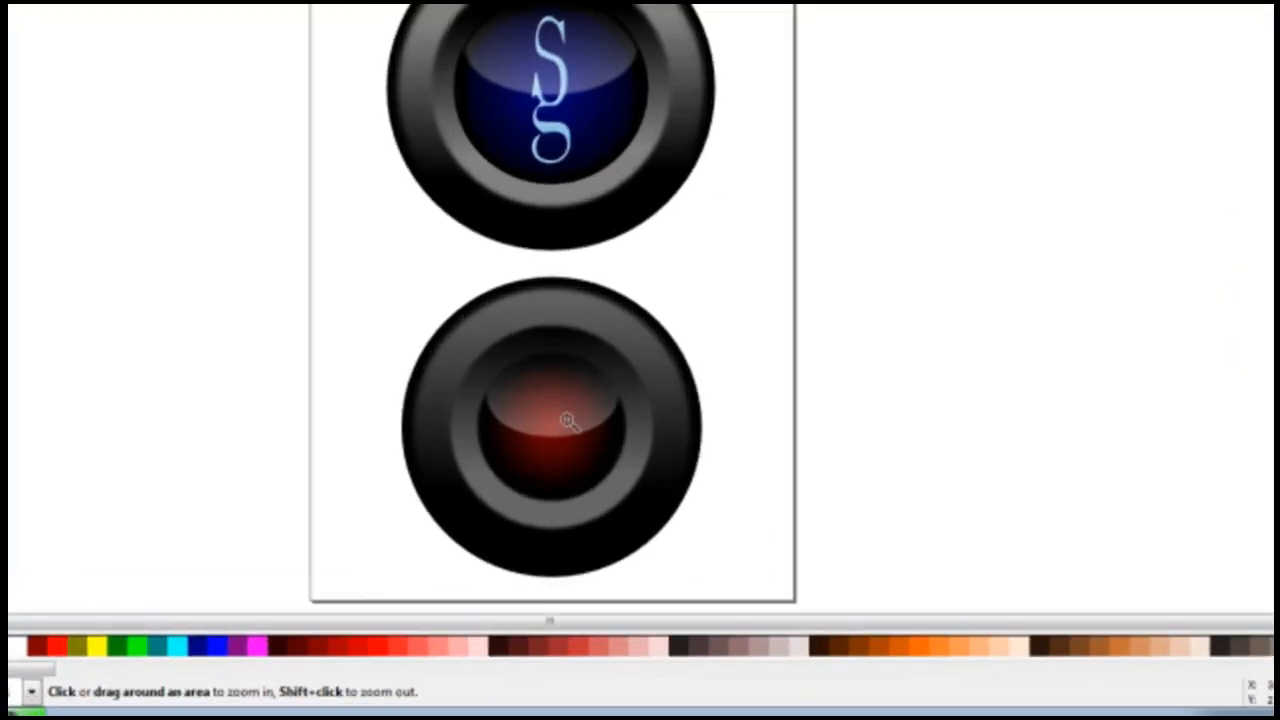
key(s)
click(638, 467)
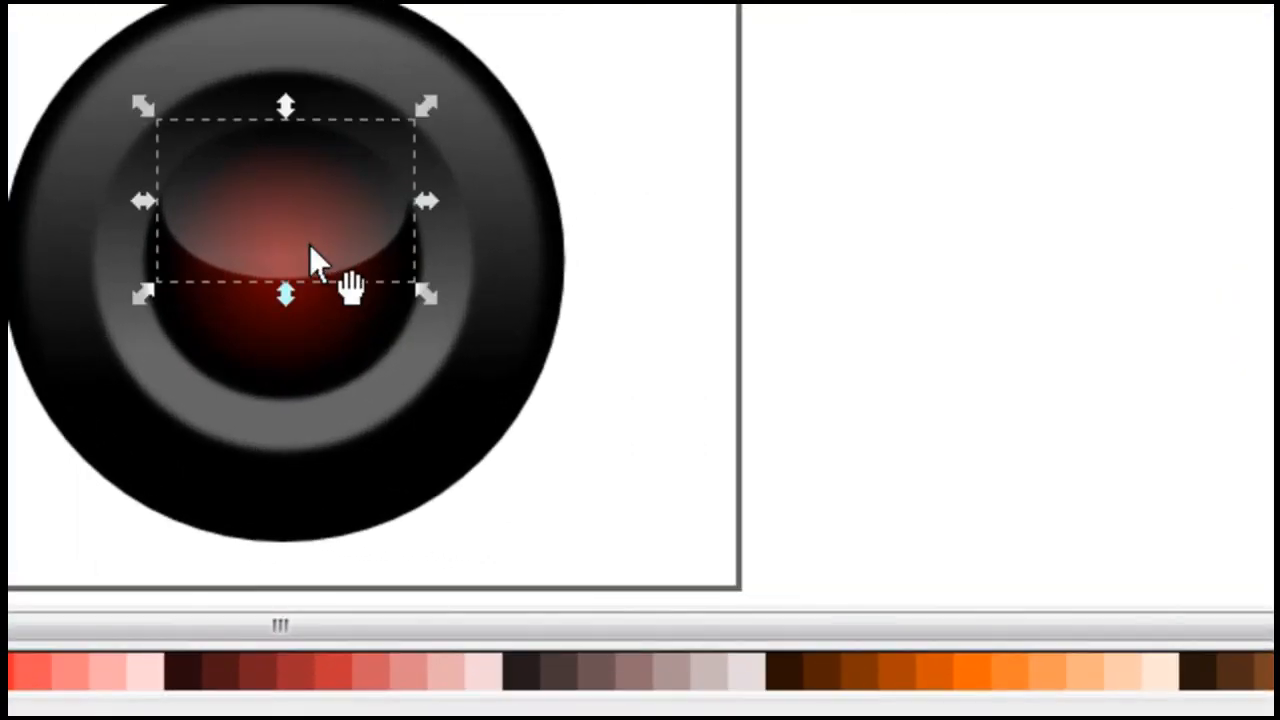
drag(286, 290, 291, 265)
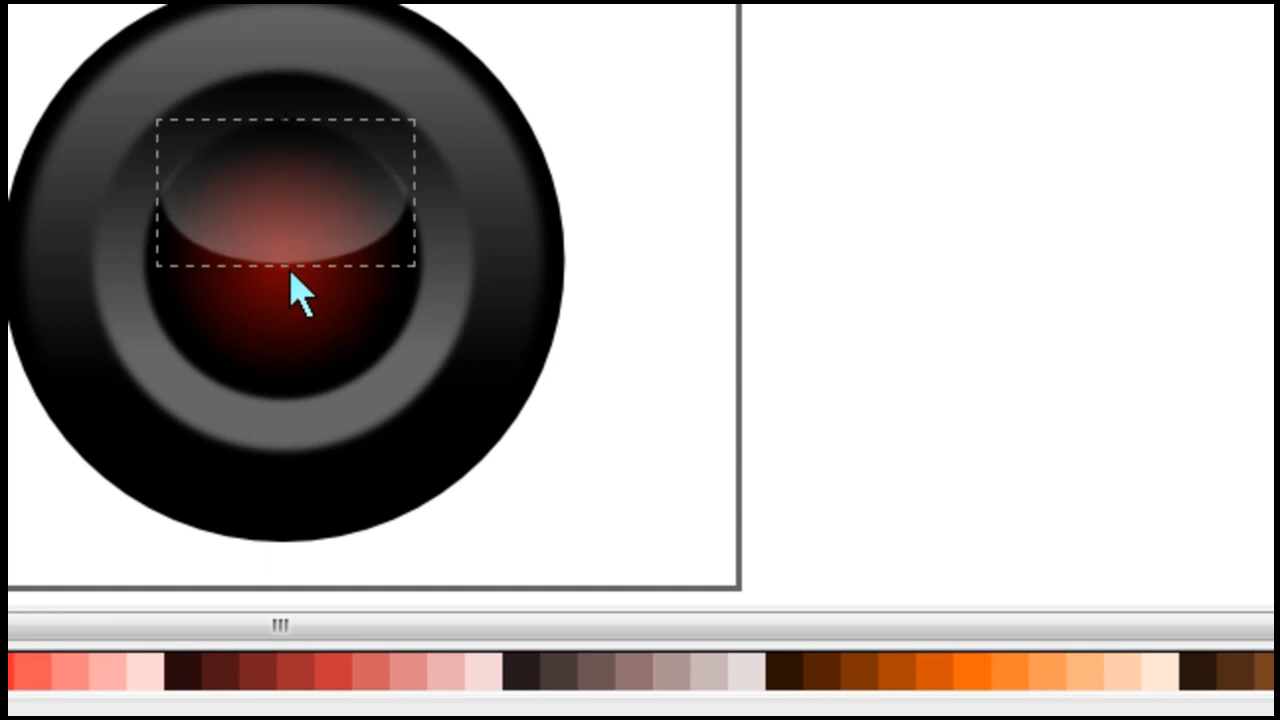
click(850, 7)
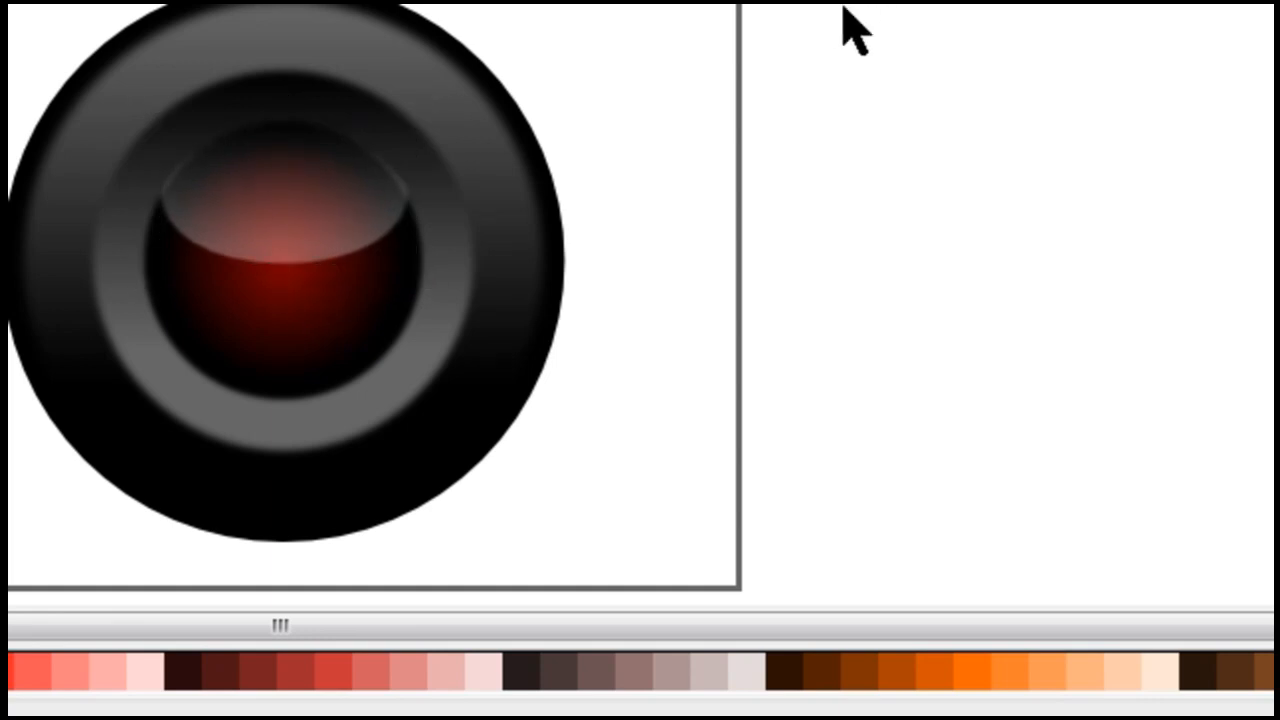
Step: Narrow the highlight slightly from both the left and right sides so it fits within the red circle
click(349, 172)
mouse_move(143, 192)
mouse_down()
mouse_move(155, 192)
mouse_move(142, 191)
mouse_up()
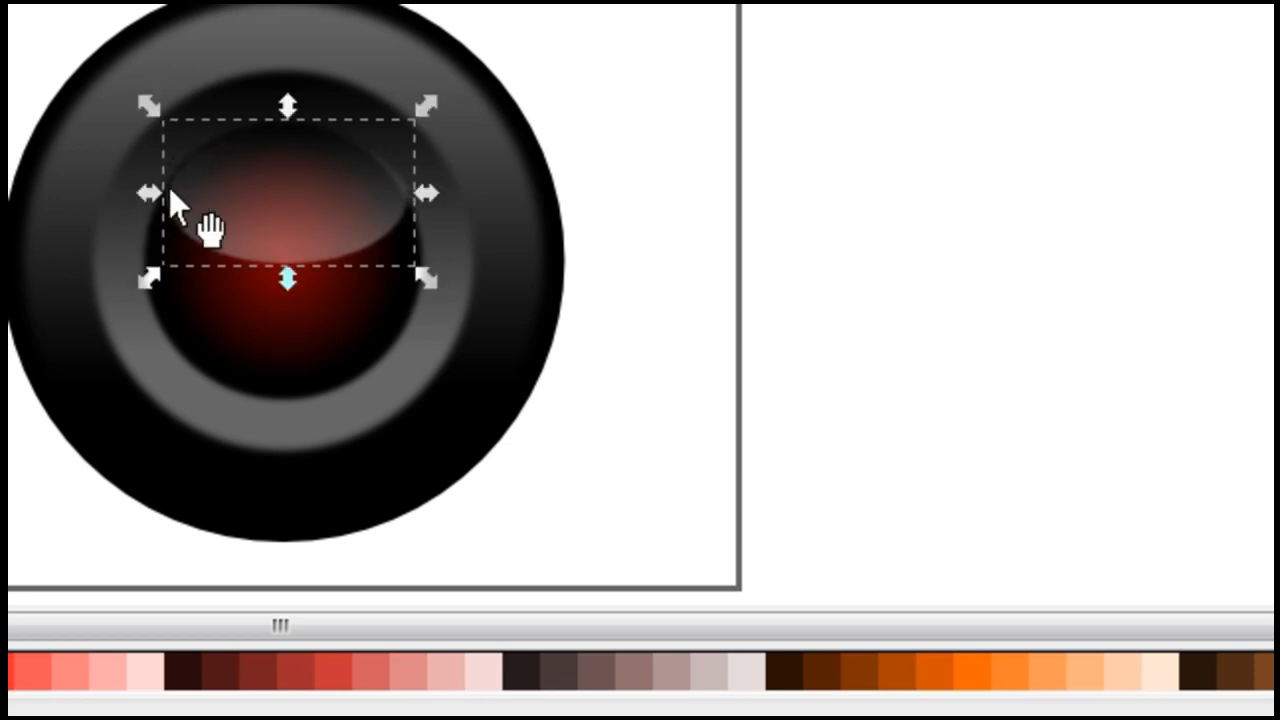
mouse_move(432, 200)
mouse_down()
mouse_move(437, 220)
mouse_move(426, 197)
mouse_up()
click(701, 77)
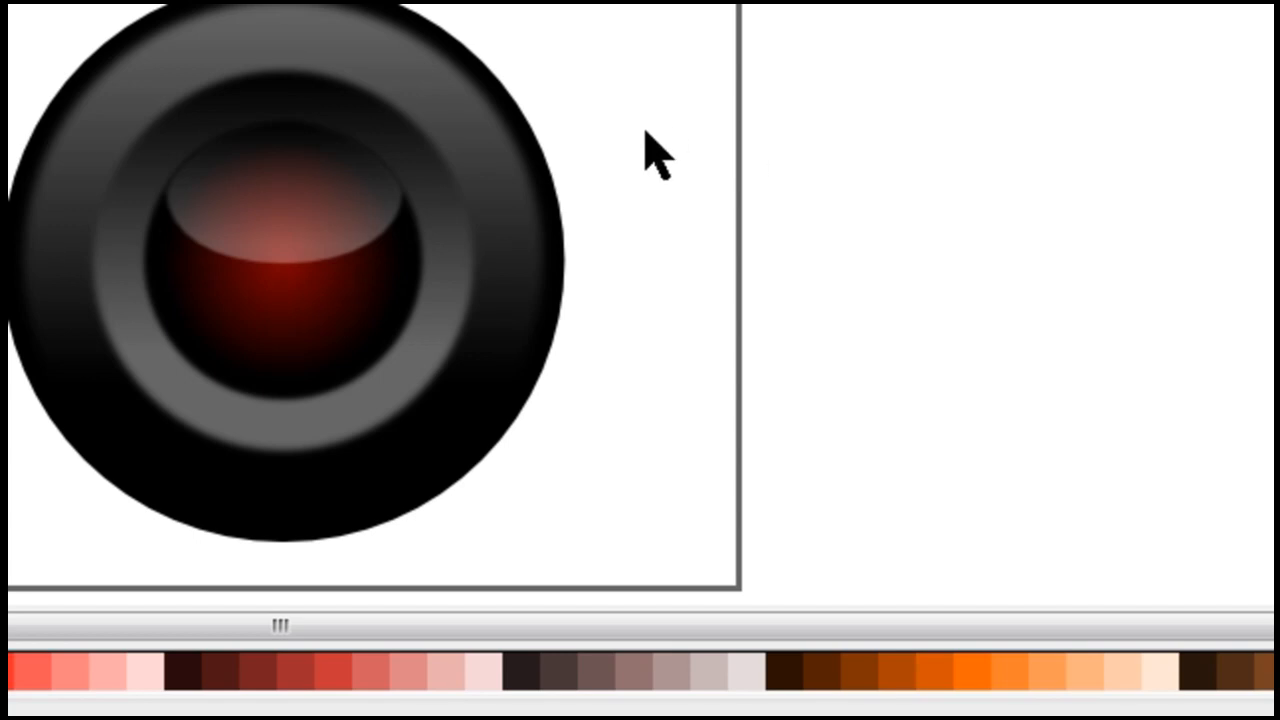
Step: Extend the highlight's linear gradient downward so it ends below the highlight's lower edge, making the shine more subtle
click(248, 207)
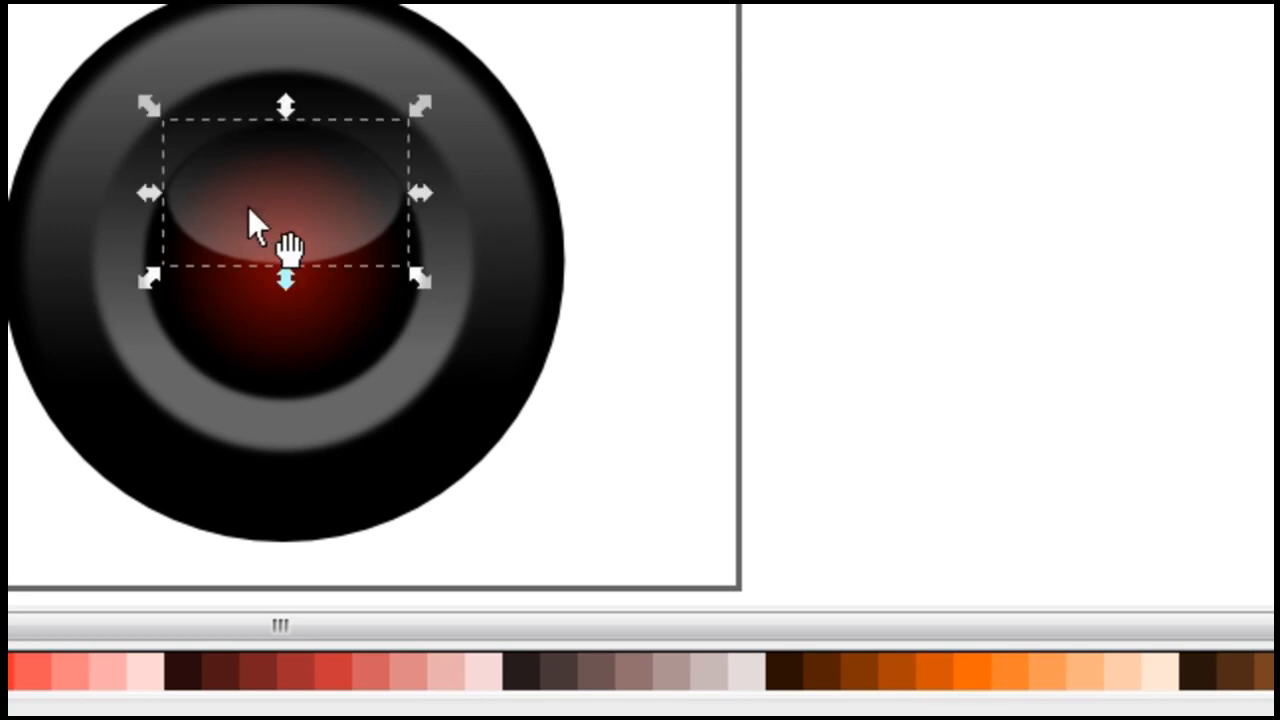
key(g)
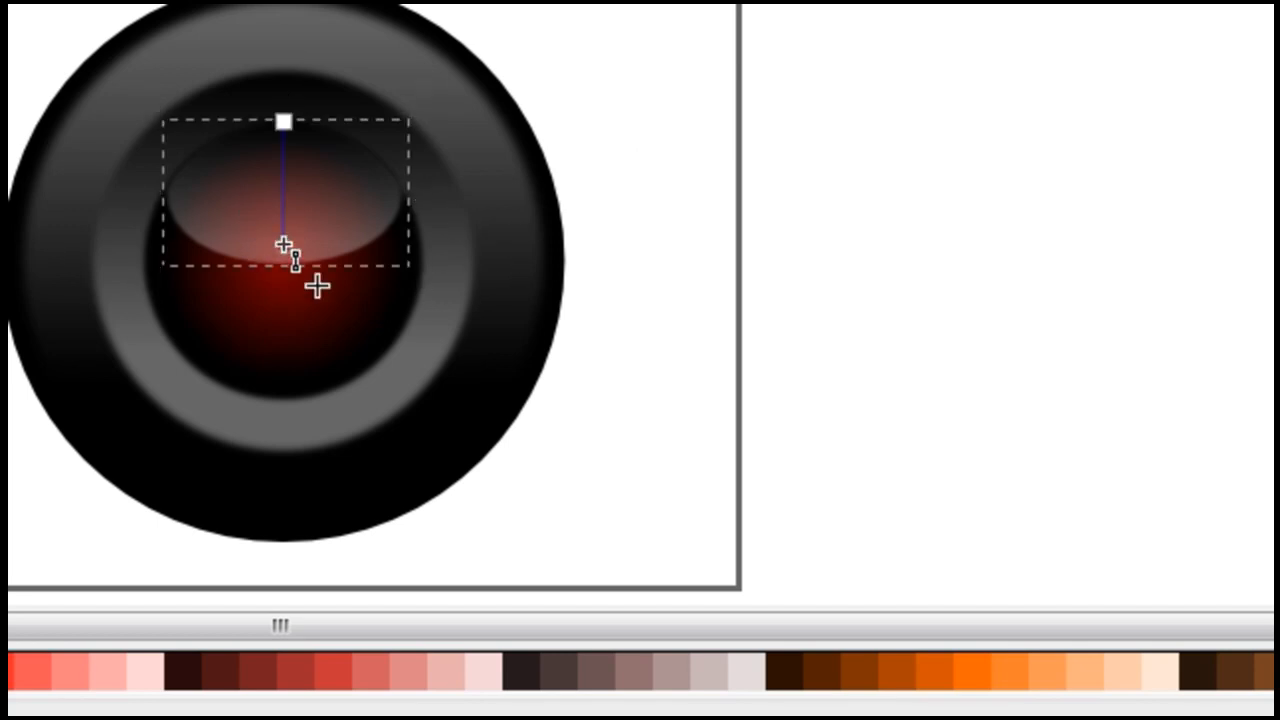
drag(284, 244, 297, 309)
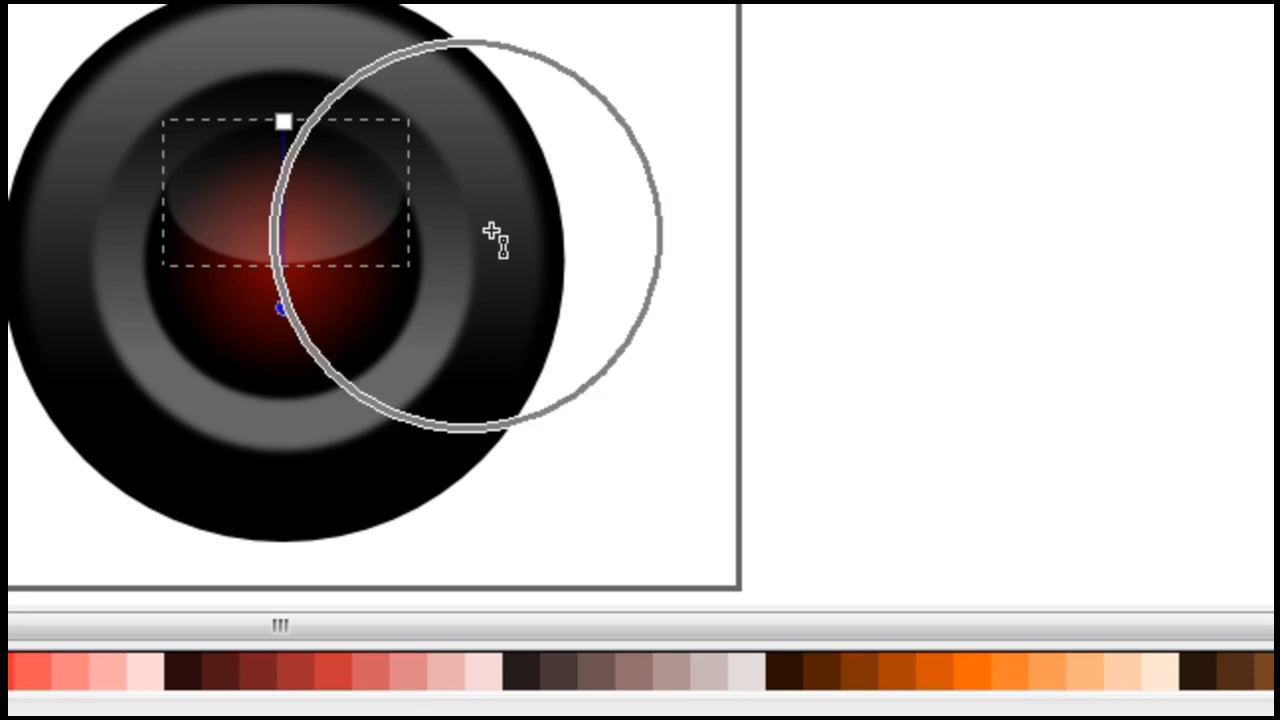
key(s)
click(723, 130)
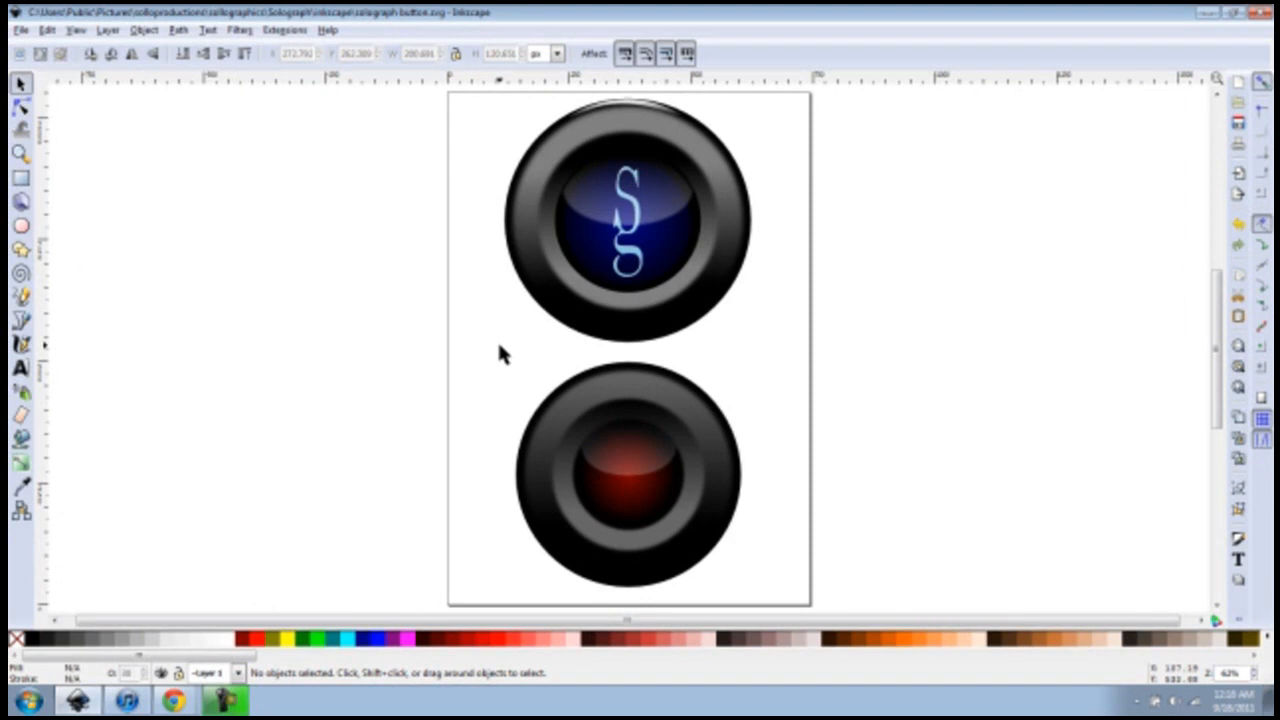
Step: Duplicate the lower button's outermost black circle twice in place
key(plus)
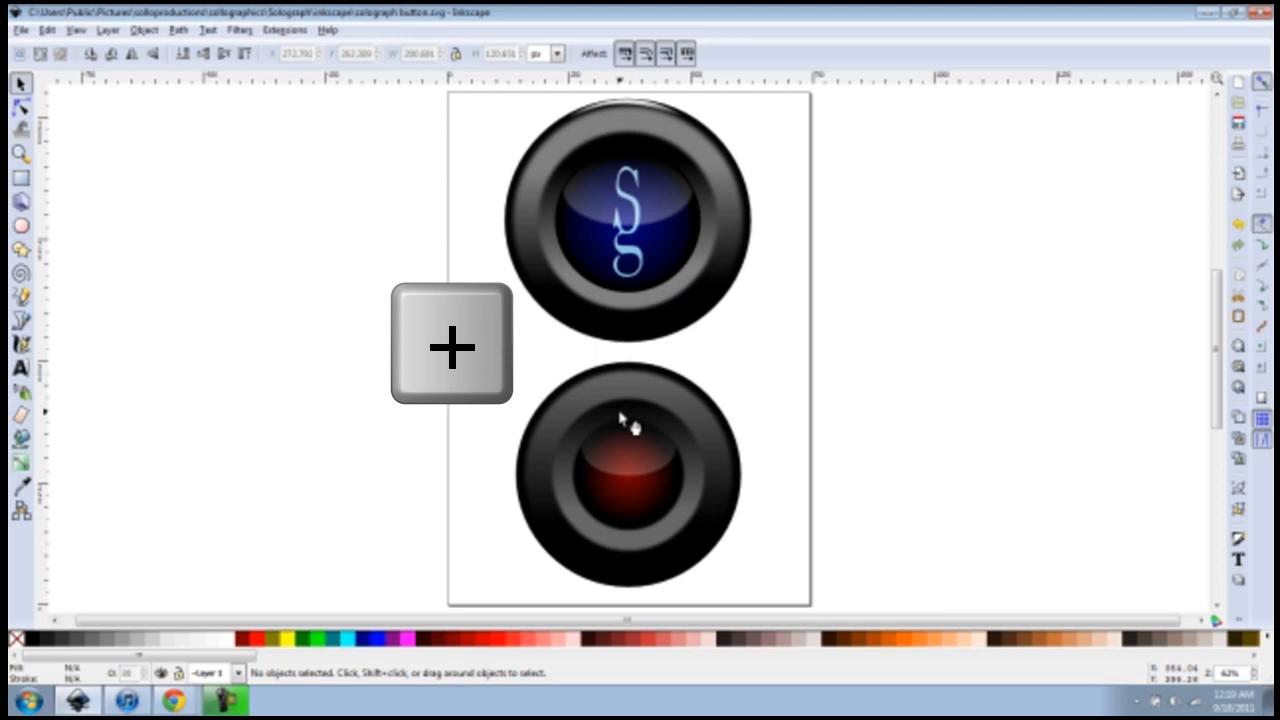
key(plus)
key(plus)
key(plus)
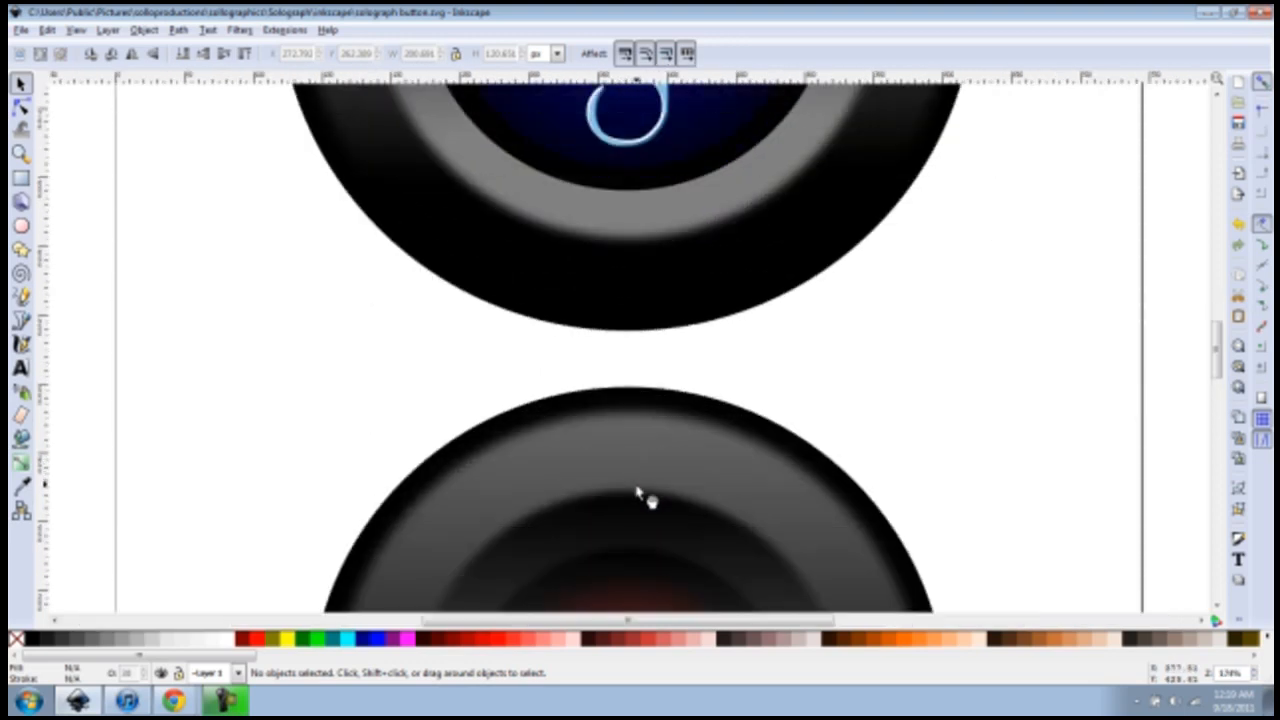
drag(645, 517, 634, 337)
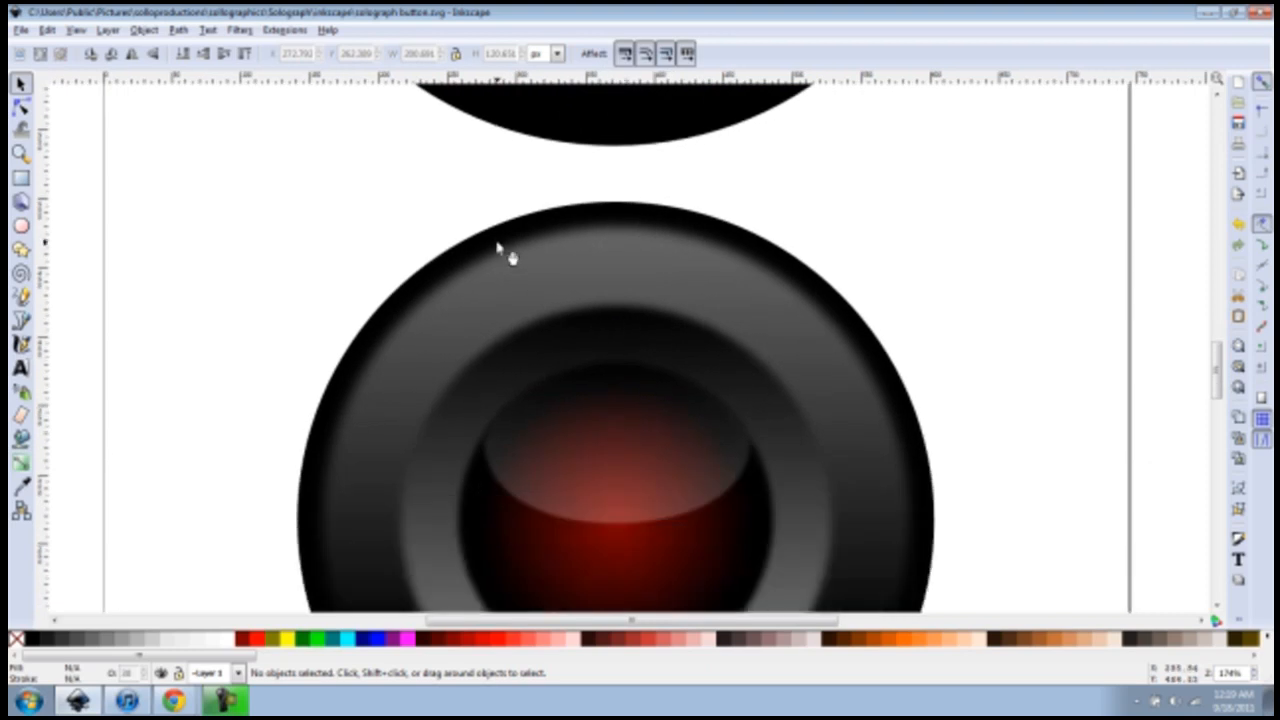
click(500, 237)
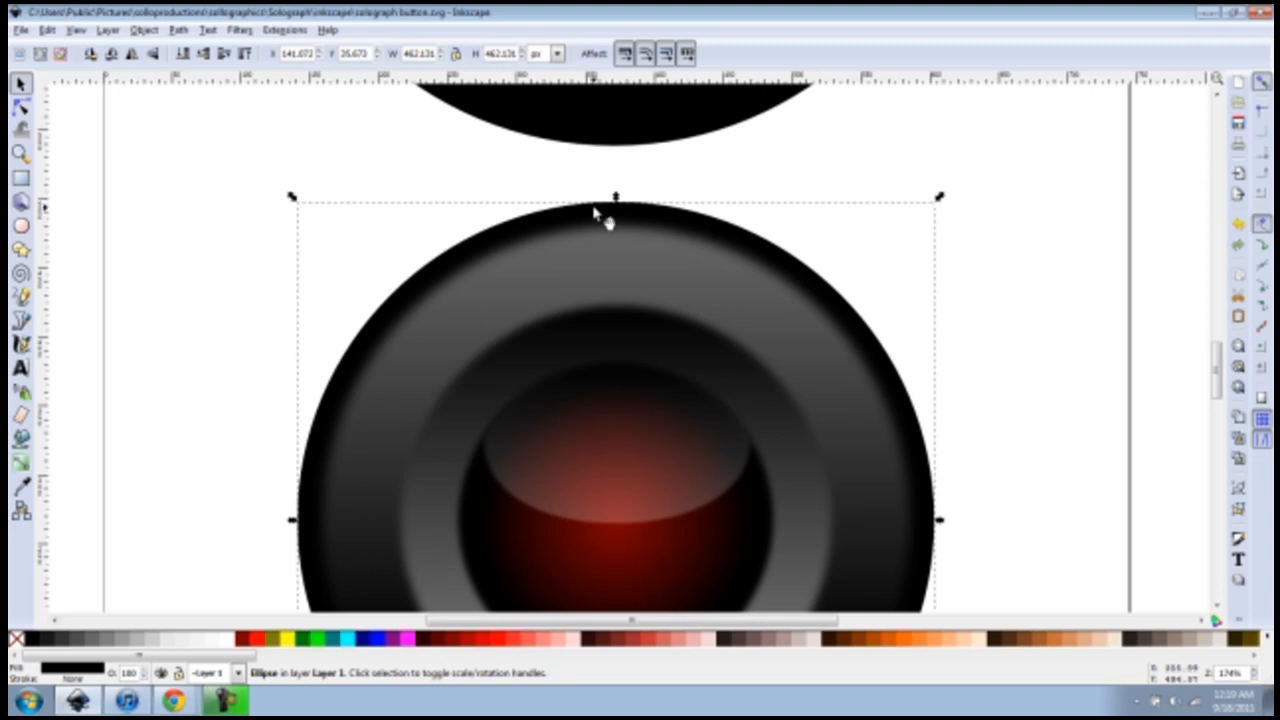
key(ctrl)
key(ctrl+d)
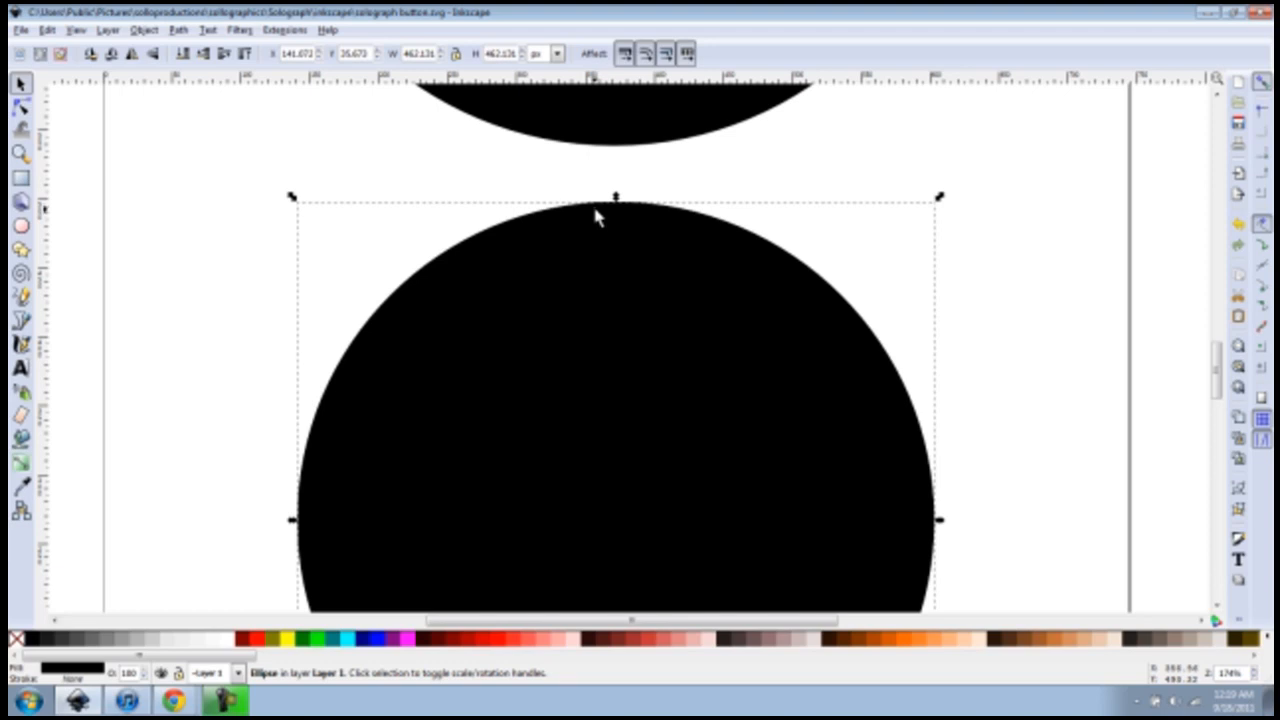
click(607, 238)
key(ctrl)
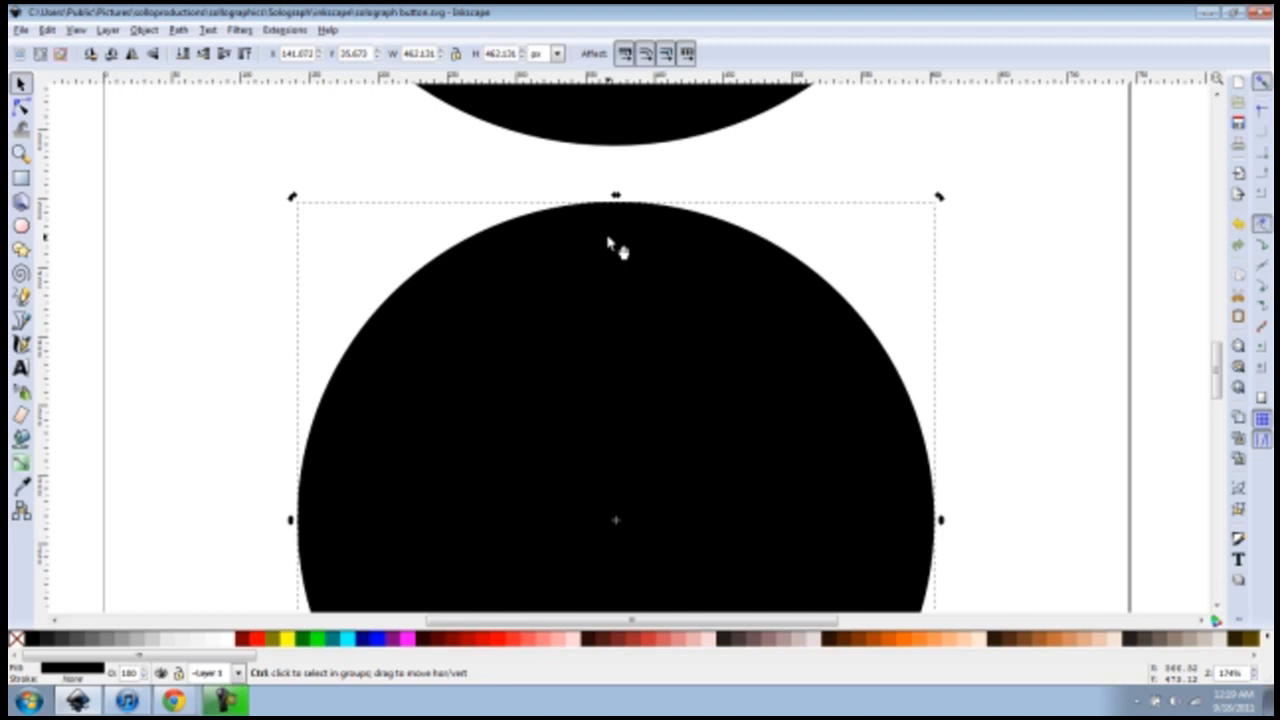
Step: Fill the topmost duplicate circle bright green and nudge it down 8 px
click(304, 643)
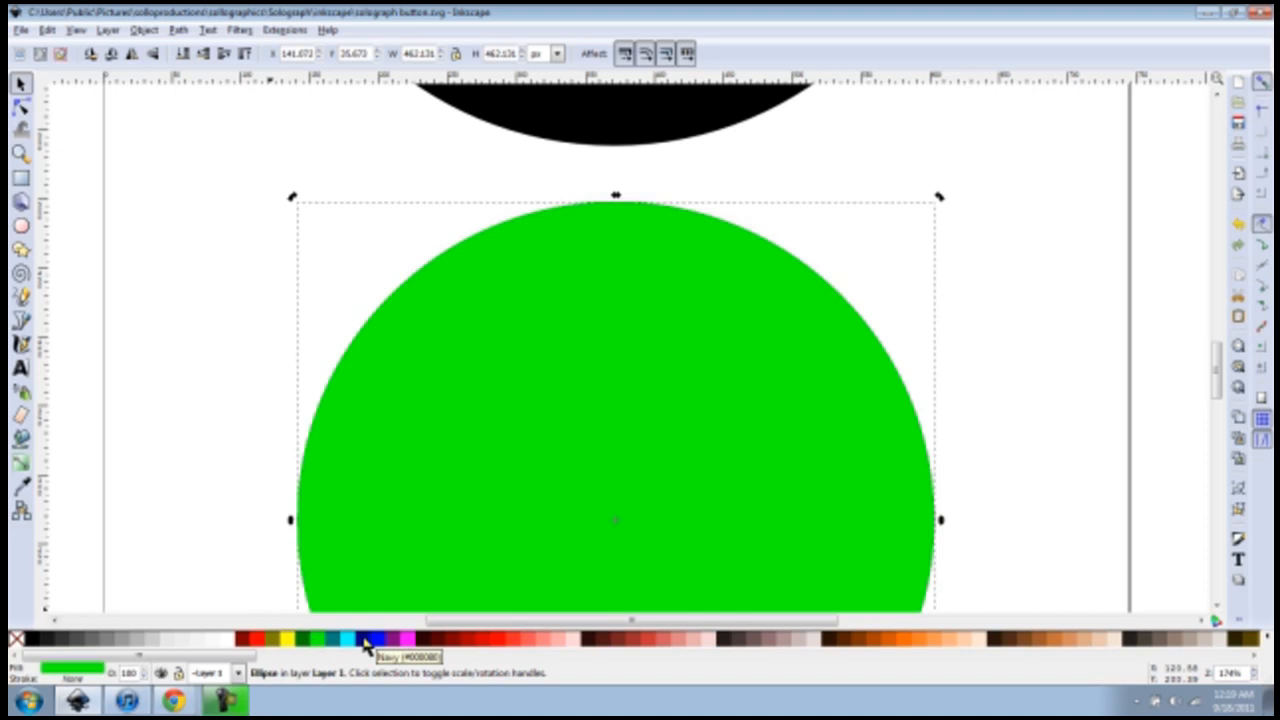
shift+click(365, 643)
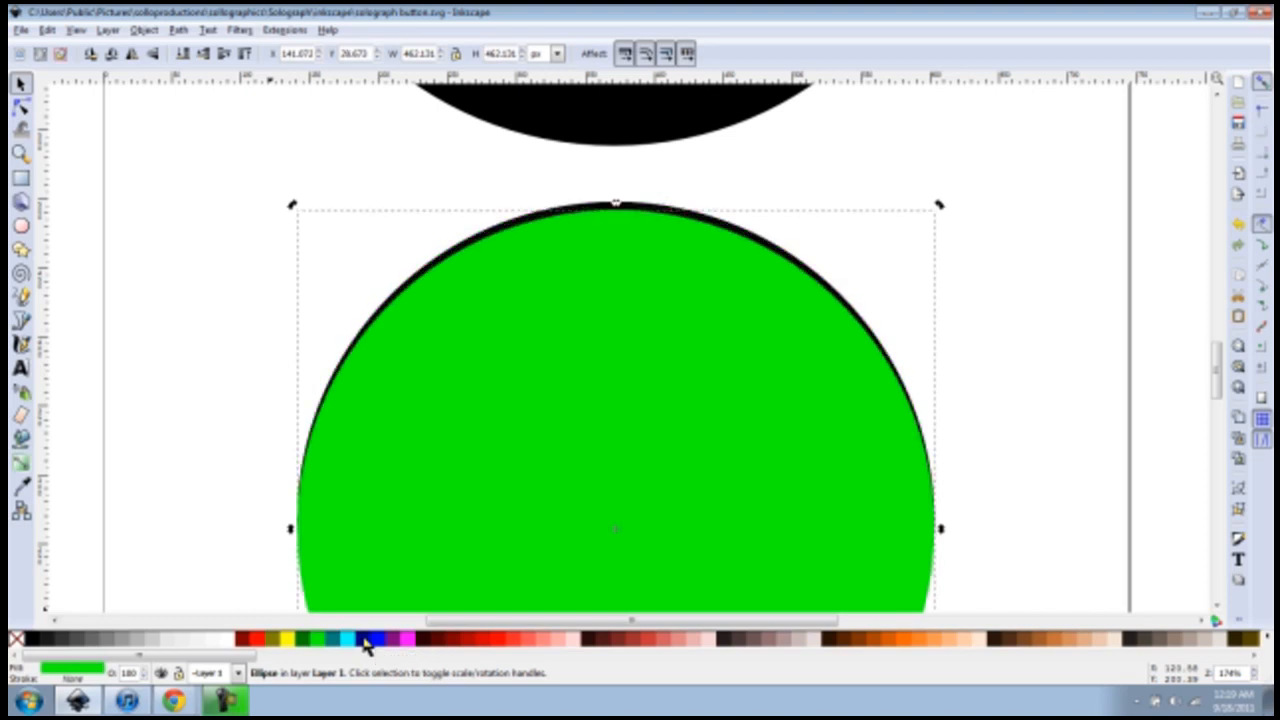
key(Down)
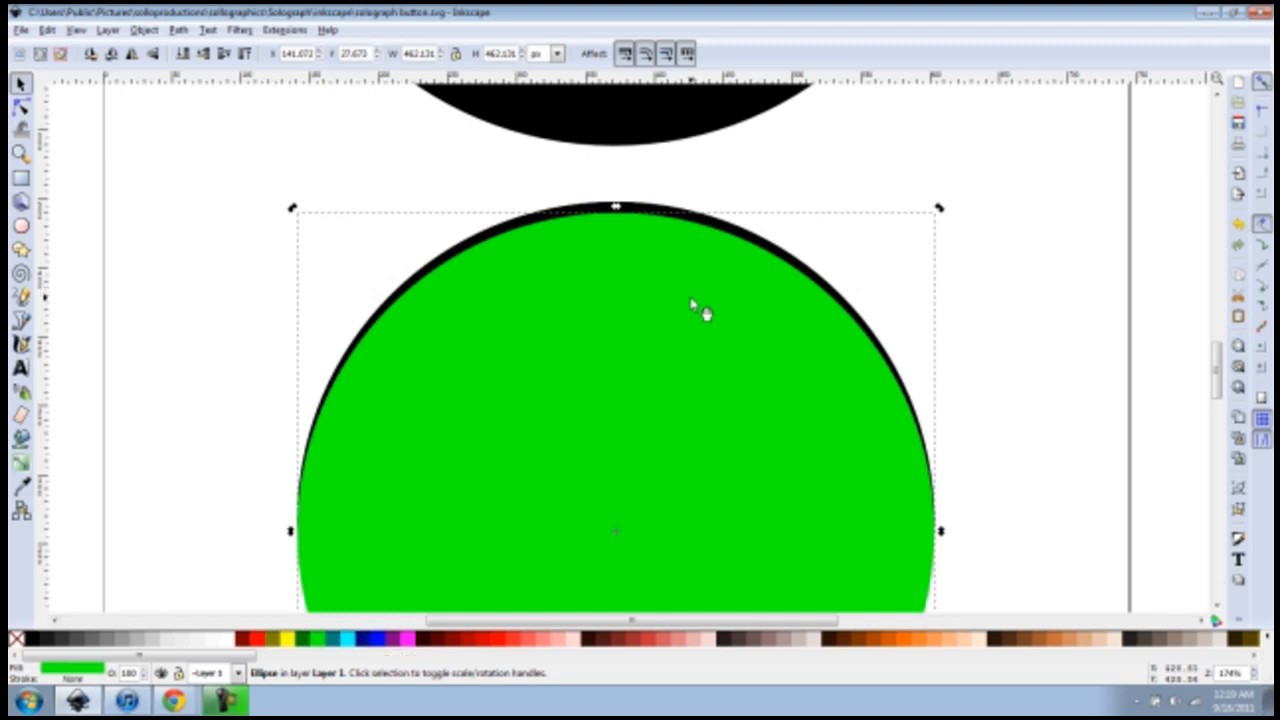
click(1003, 230)
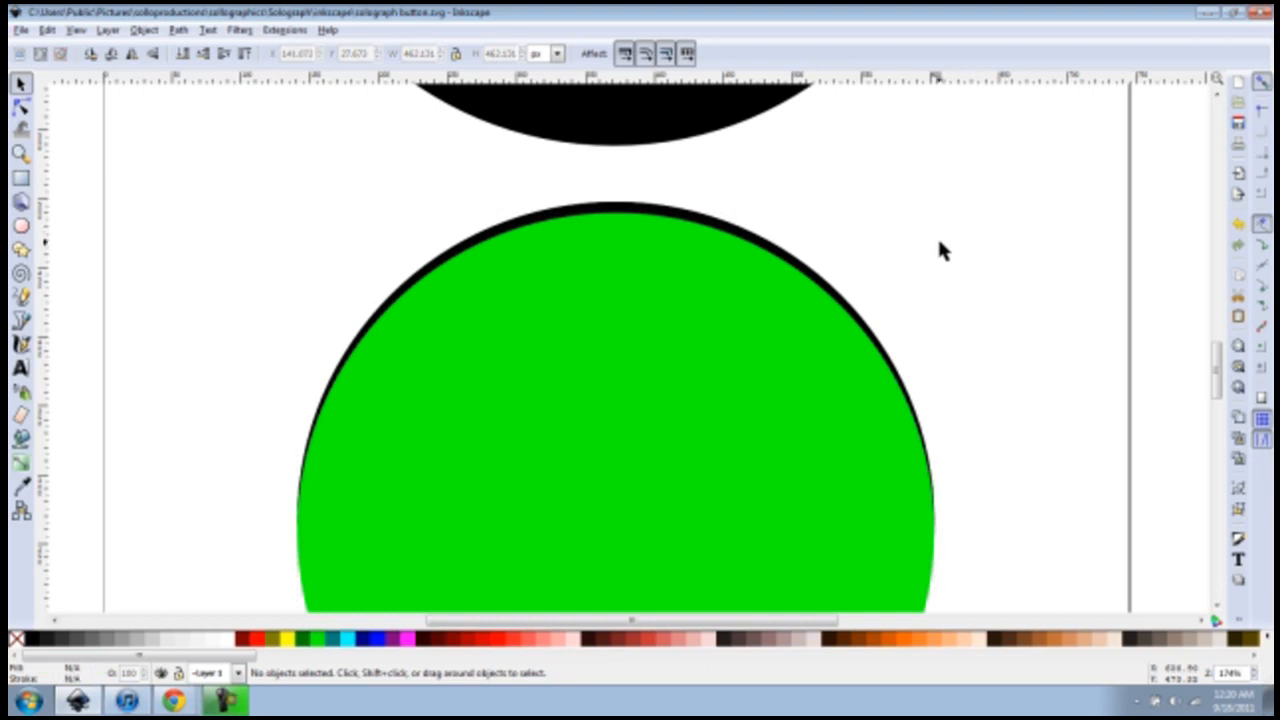
Step: Subtract the lowered green circle from the black duplicate with Difference to leave a thin crescent along the button's upper edge
click(641, 385)
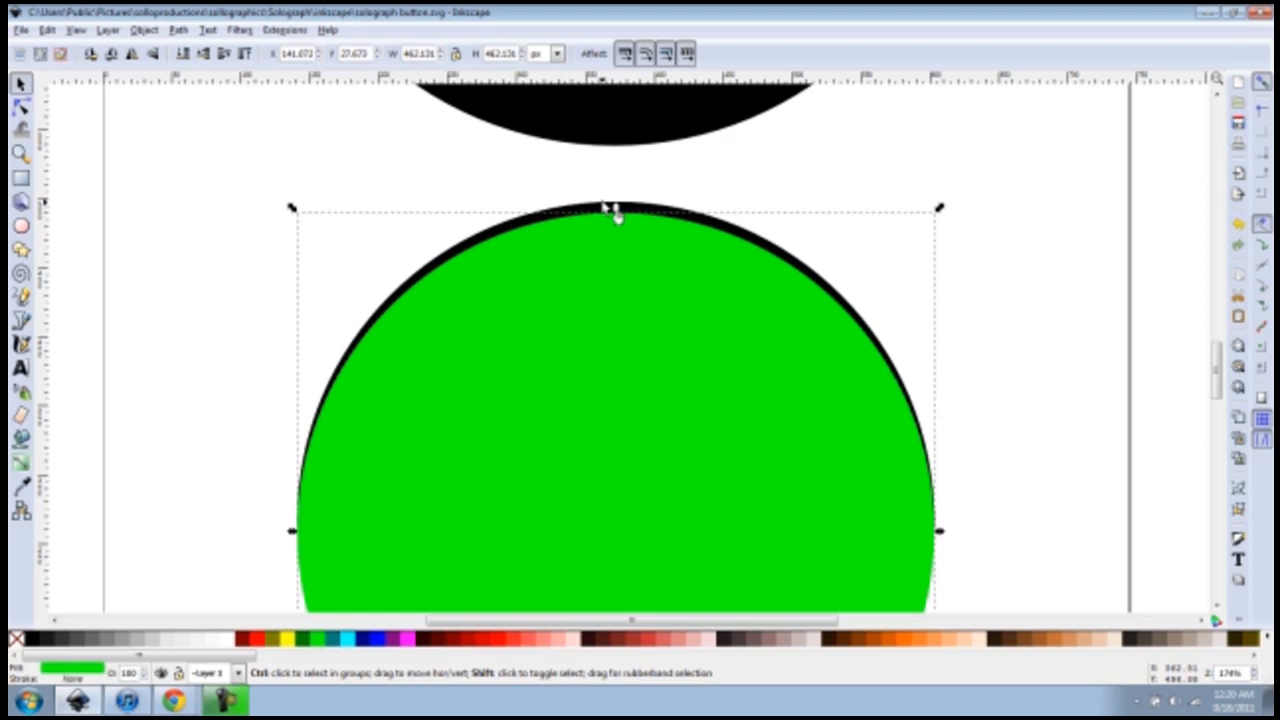
drag(613, 211, 614, 199)
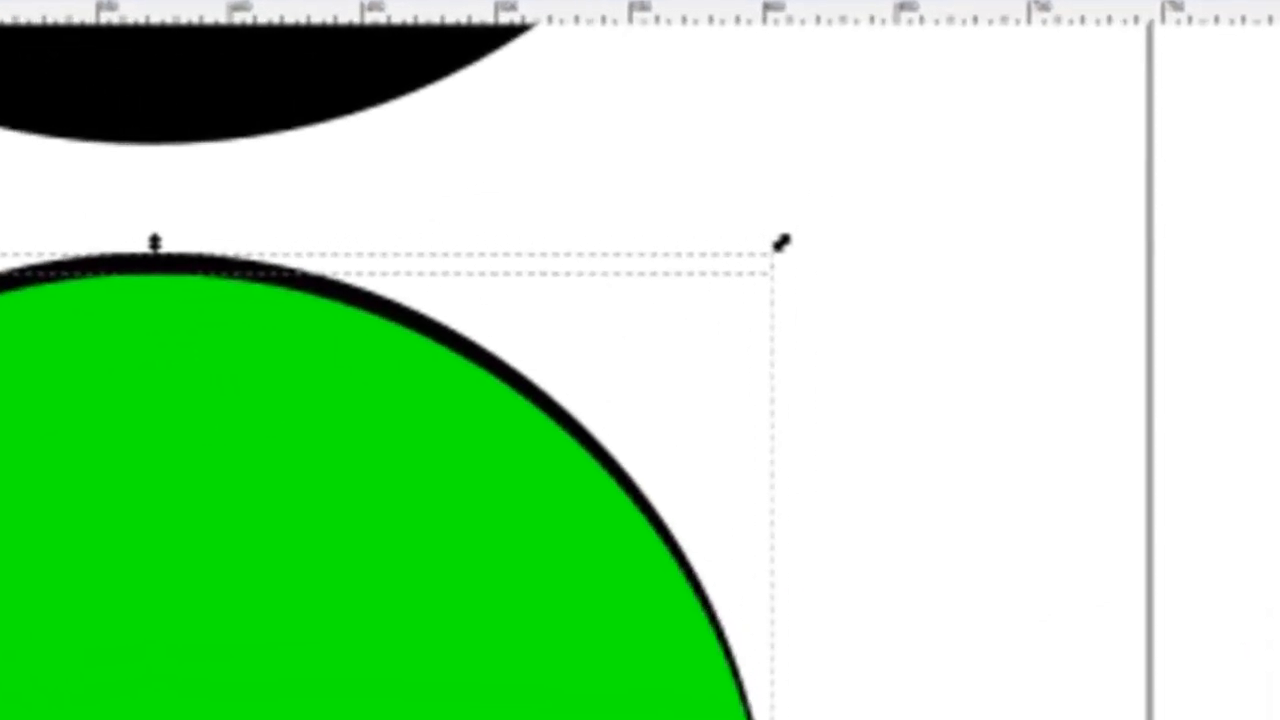
click(33, 14)
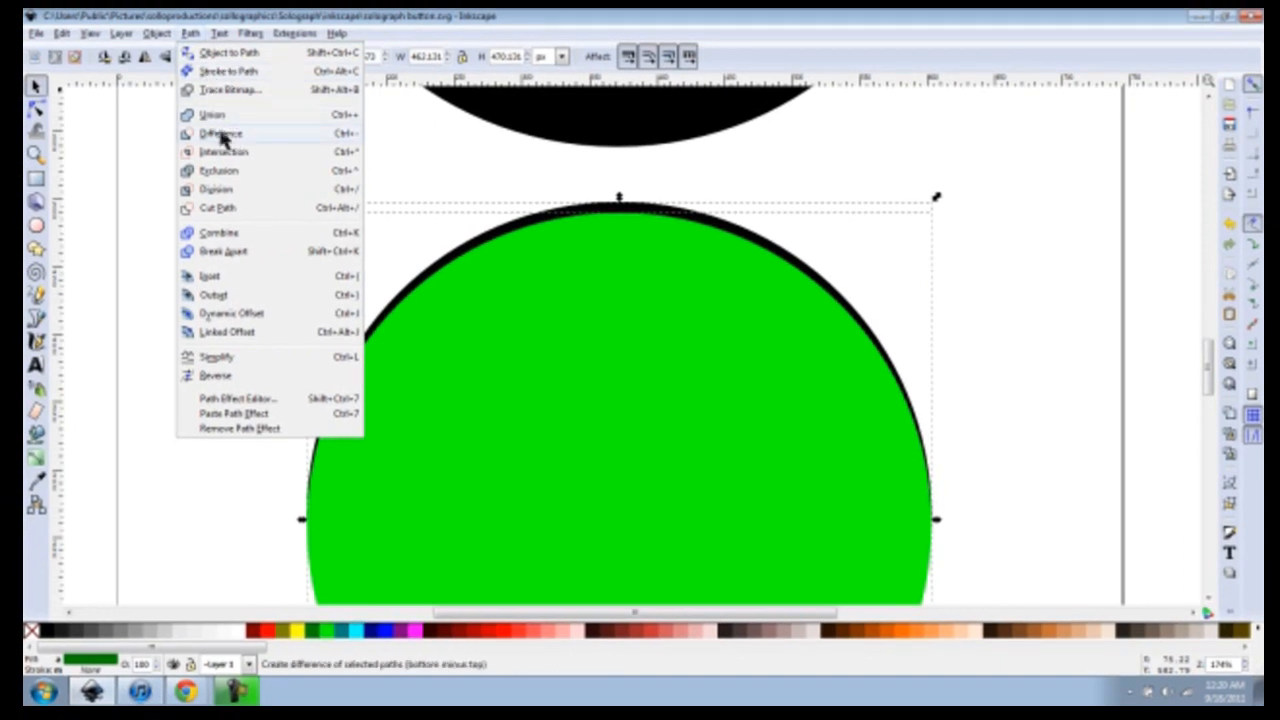
click(222, 137)
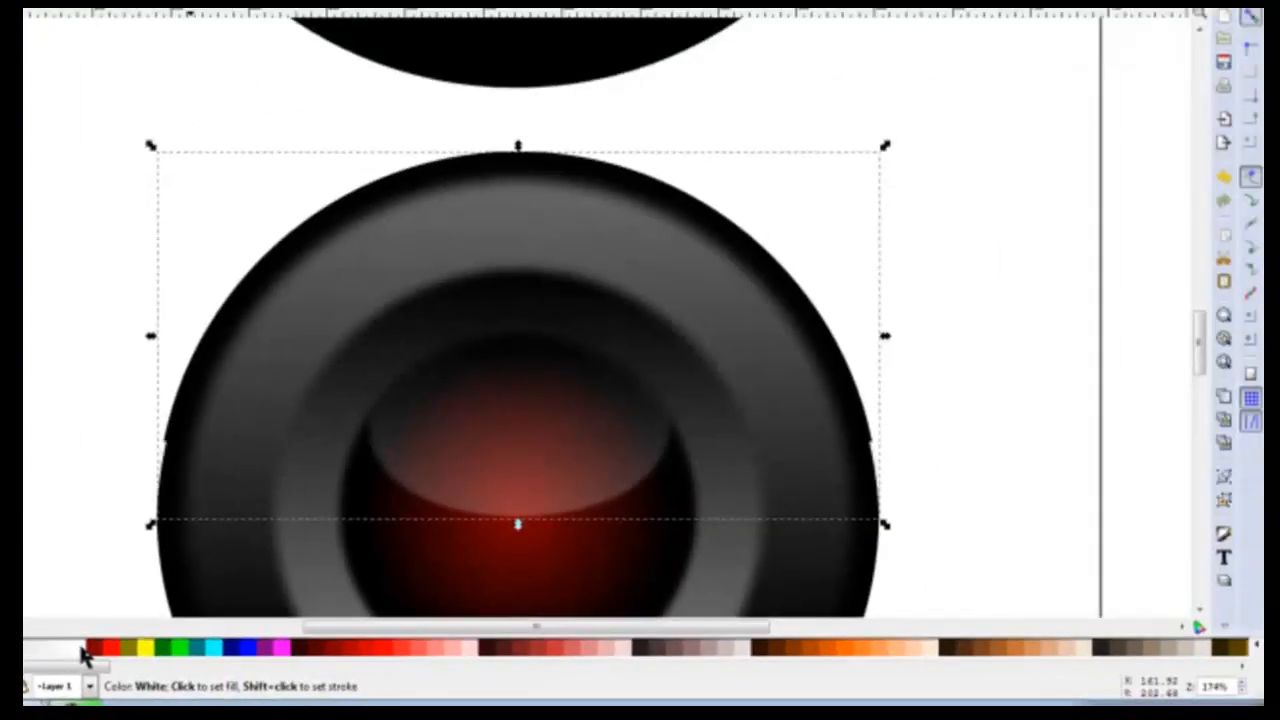
Step: Fill the crescent white and nudge it down slightly so a thin black rim remains above it
click(147, 580)
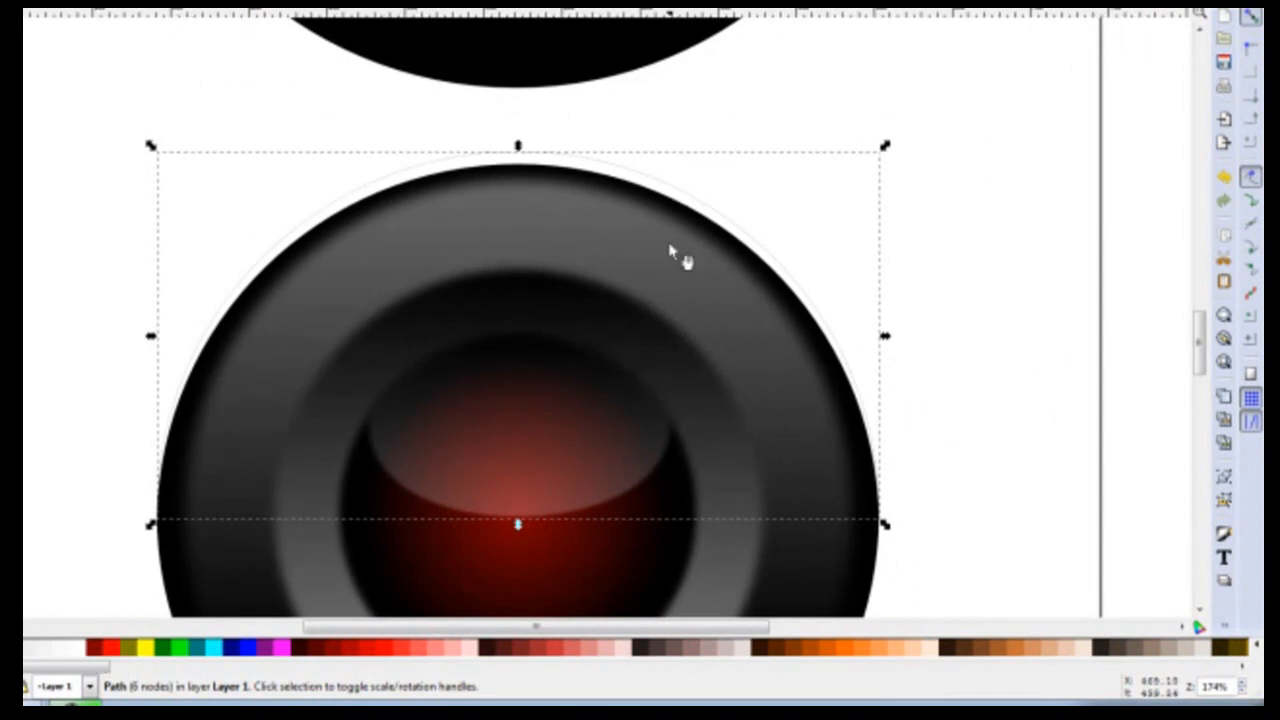
key(Down)
key(Down)
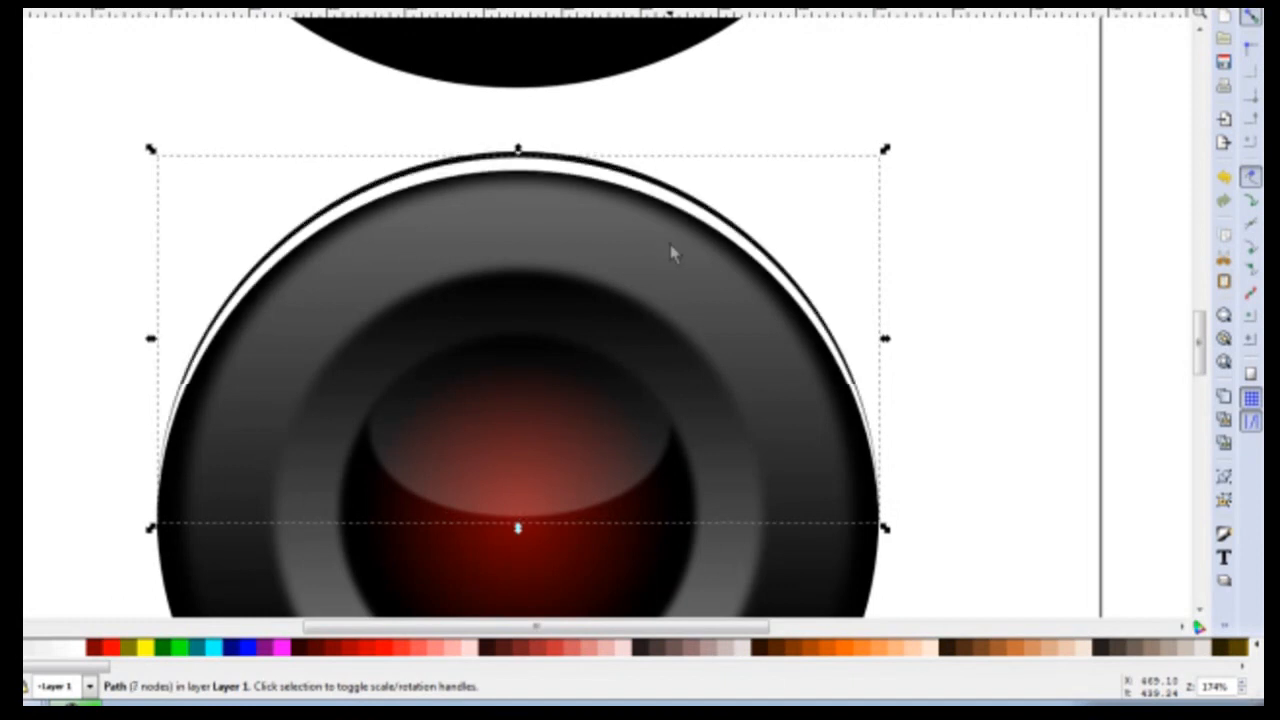
key(Down)
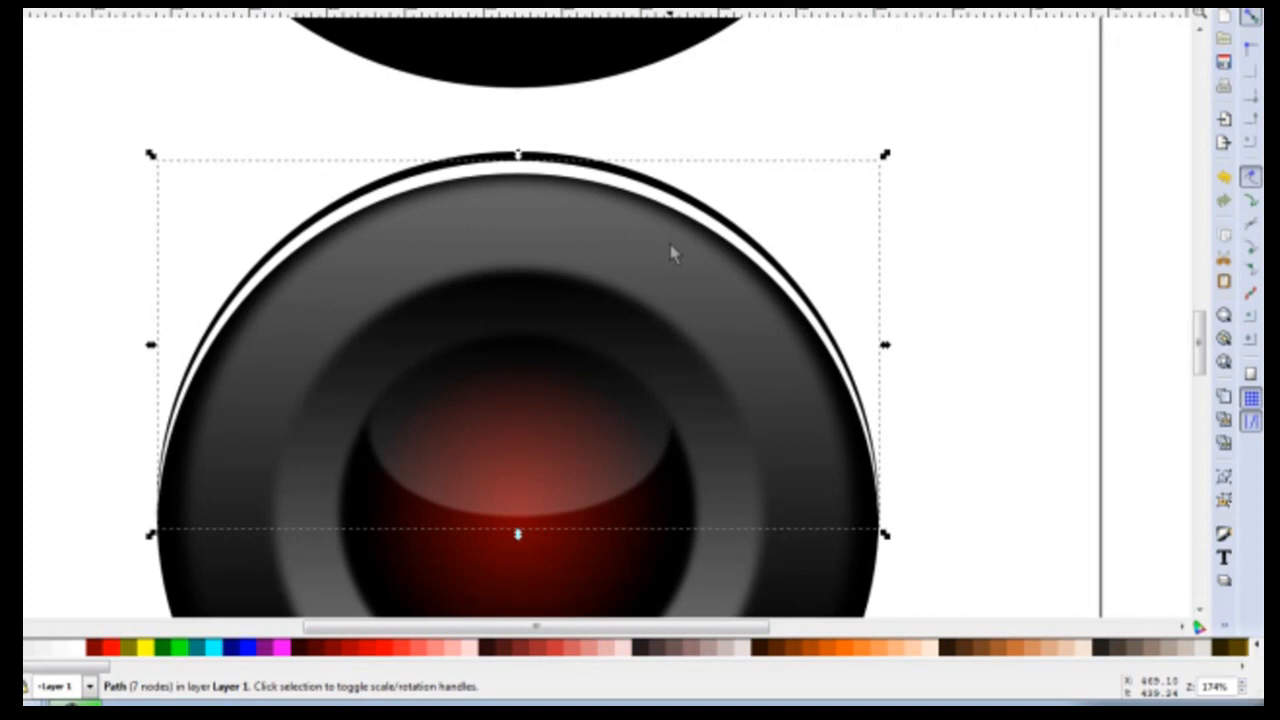
key(Up)
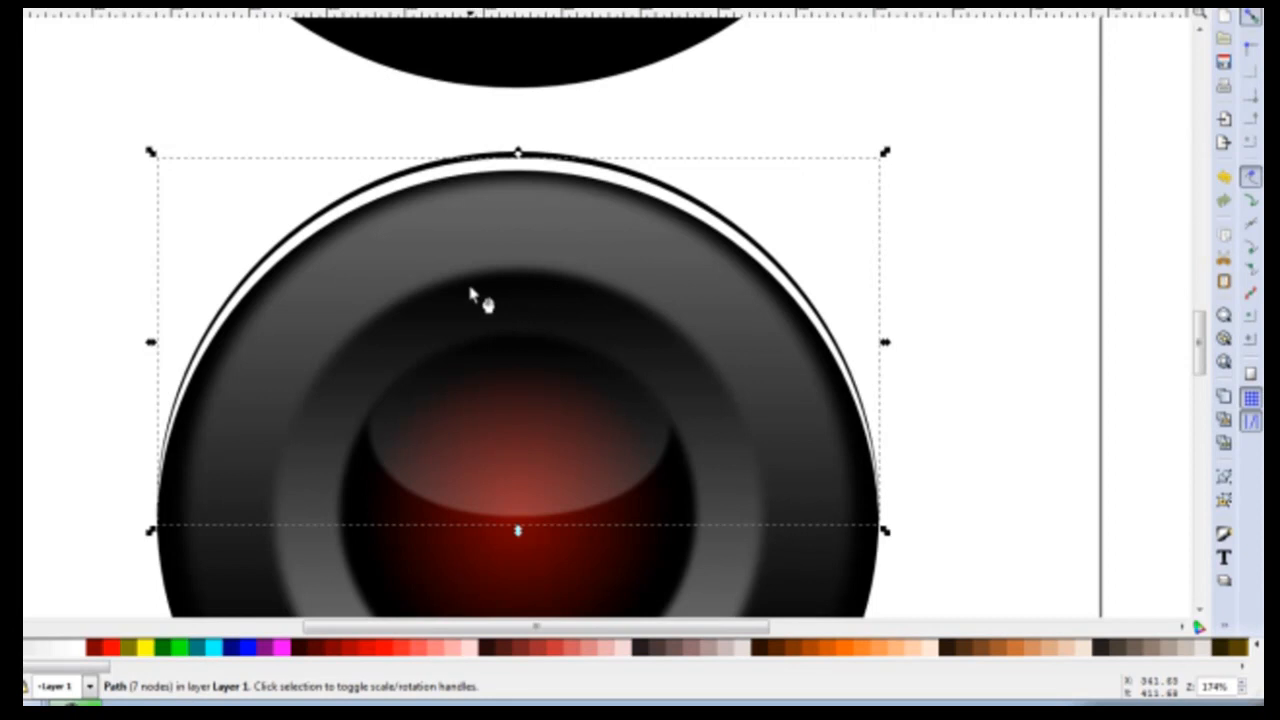
Step: Apply a white-to-transparent linear gradient to the crescent, running downward from its top centre
key(g)
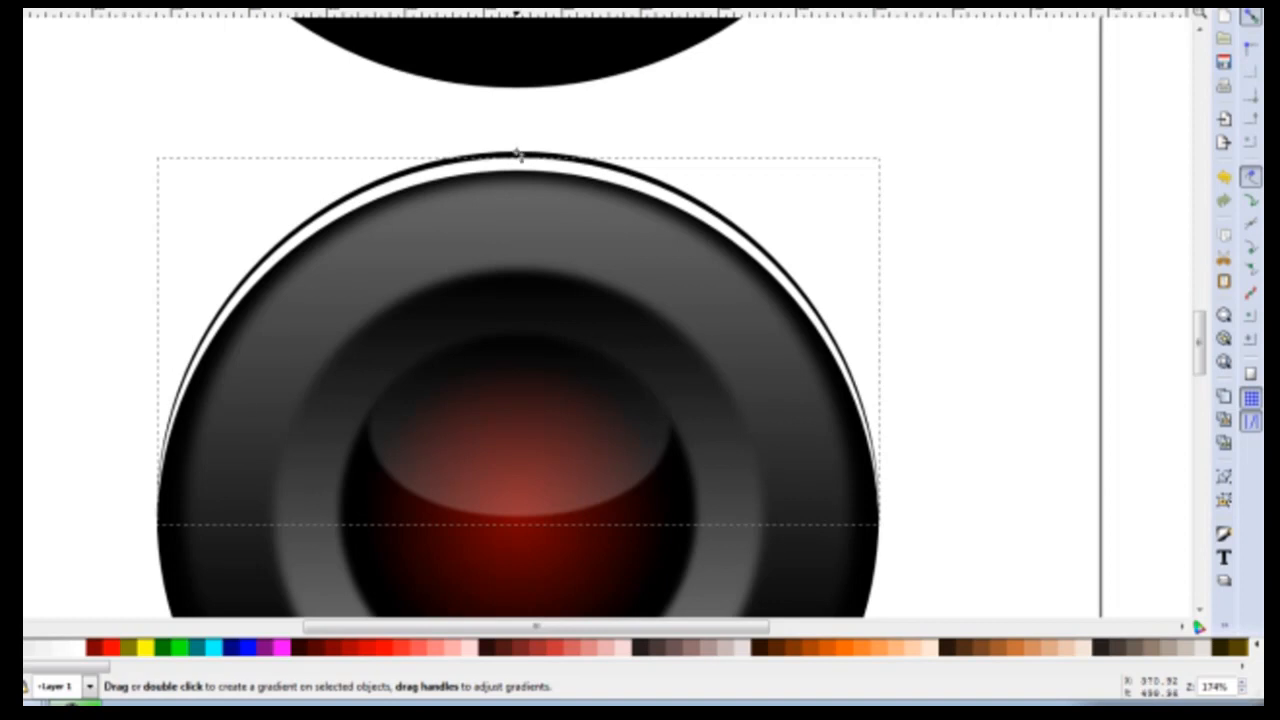
key(ctrl)
key(ctrl)
key(ctrl)
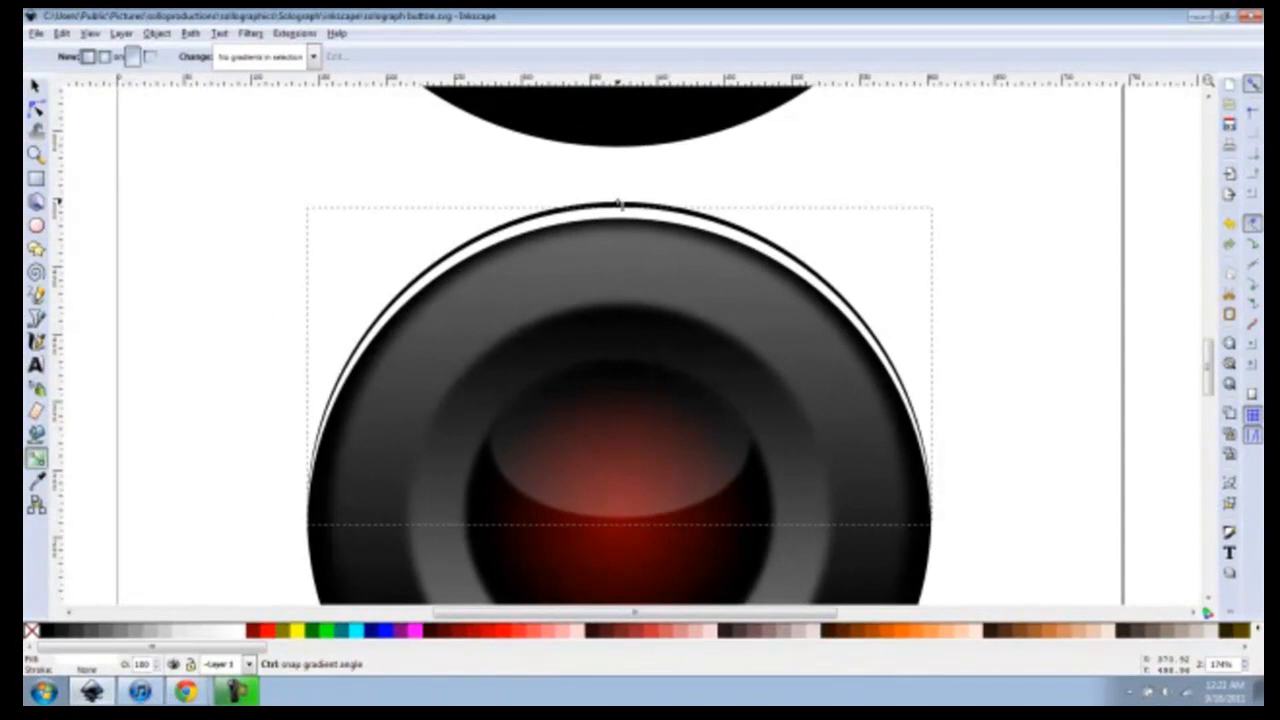
drag(517, 153, 517, 220)
Step: Place the crescent gradient's end a short way below its start and slightly to the right, so the shine leans towards the upper left
mouse_move(618, 264)
mouse_down()
mouse_move(623, 288)
mouse_move(631, 254)
mouse_move(629, 331)
mouse_move(685, 323)
mouse_move(652, 330)
mouse_up()
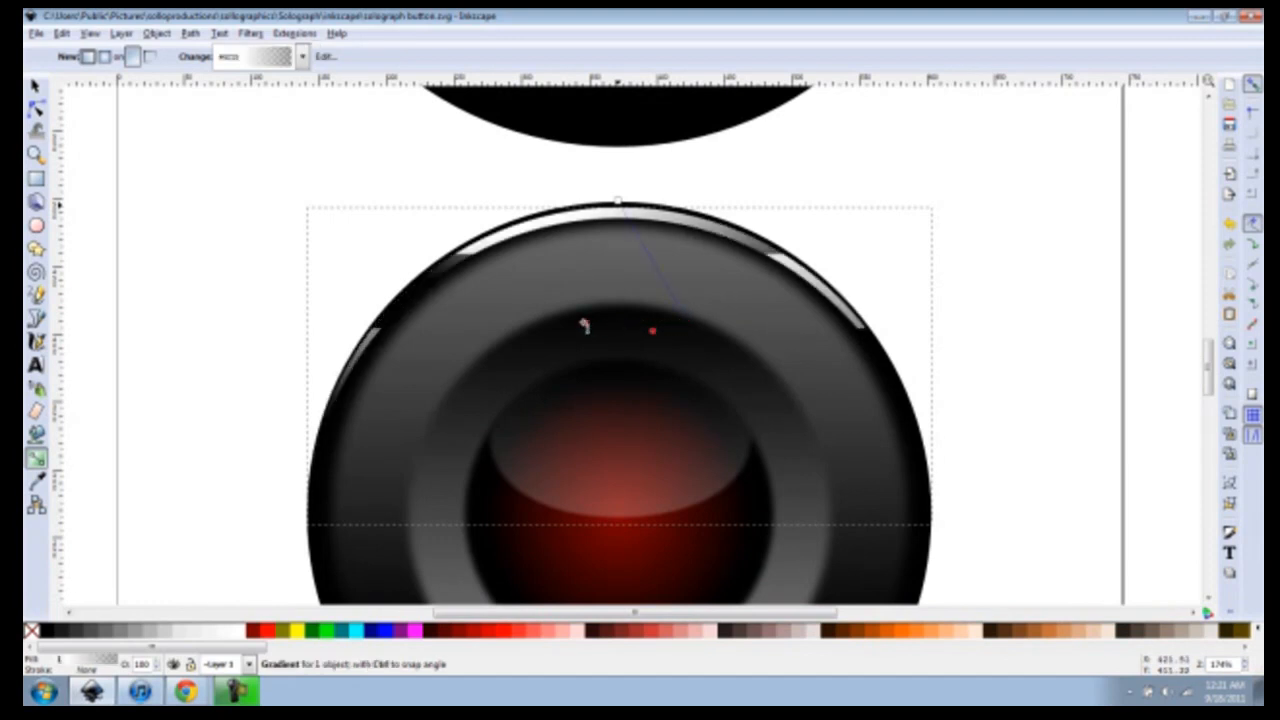
drag(634, 326, 702, 347)
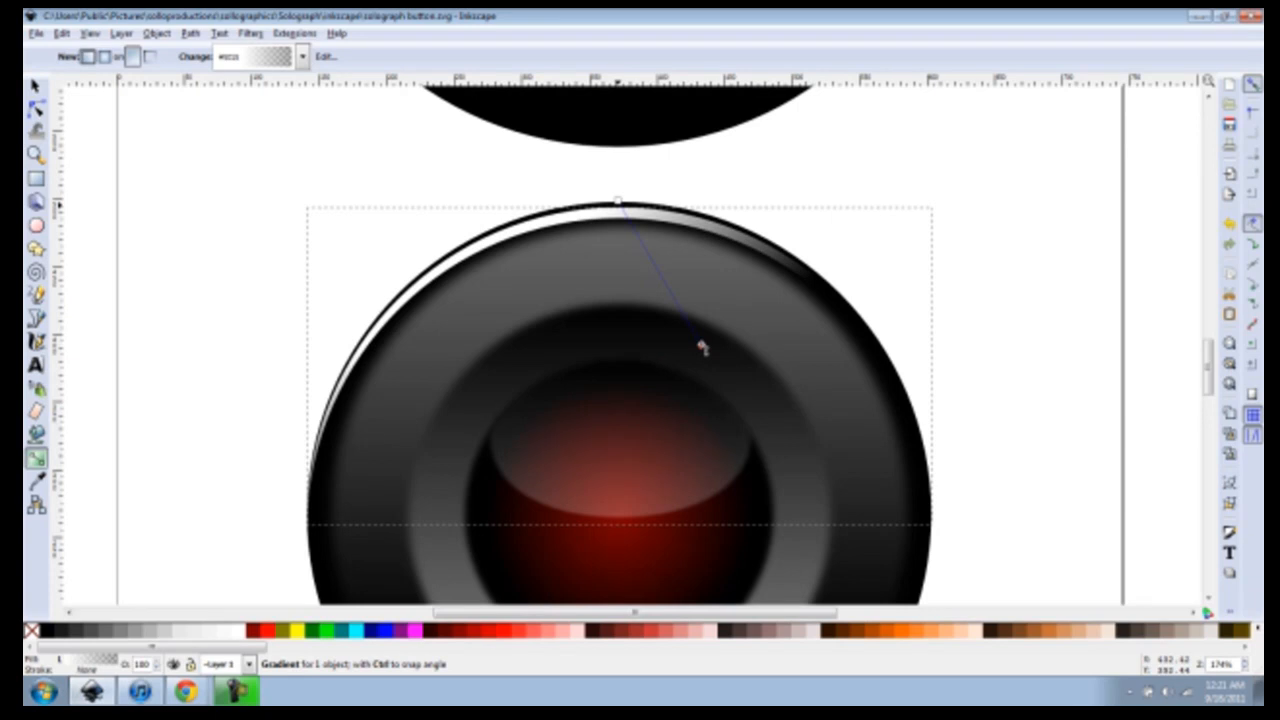
drag(702, 346, 627, 233)
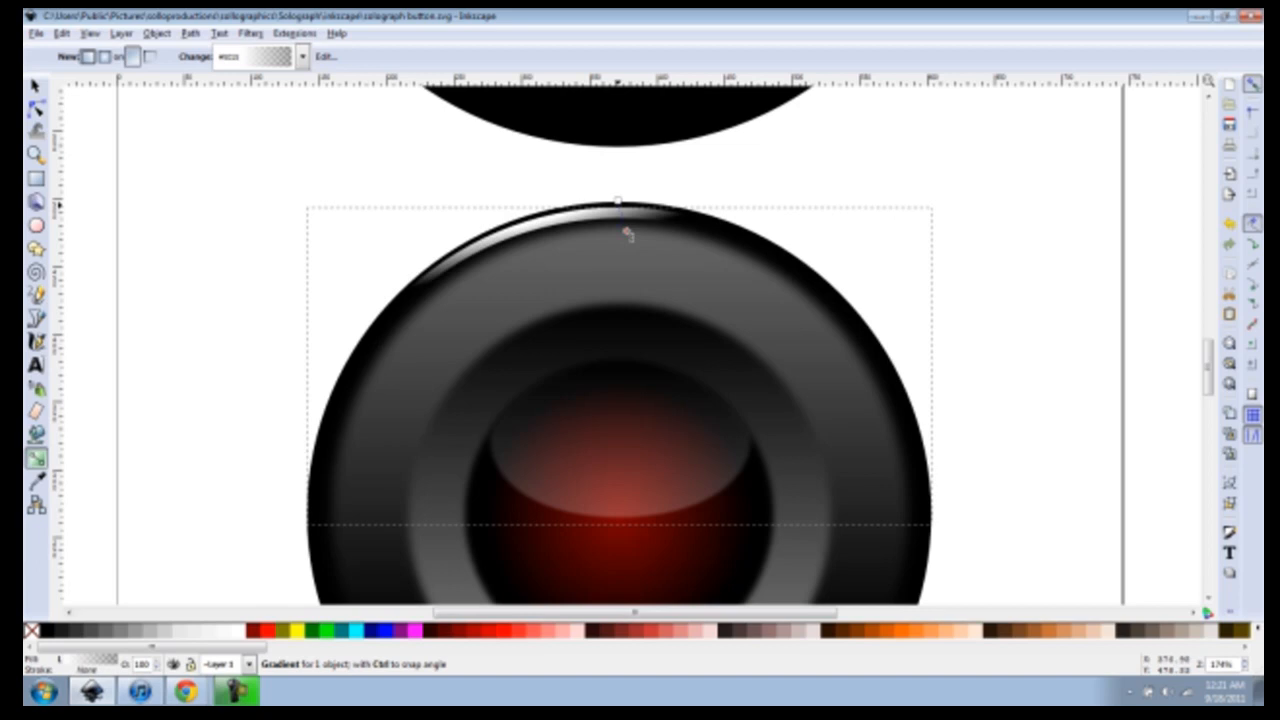
drag(627, 233, 630, 245)
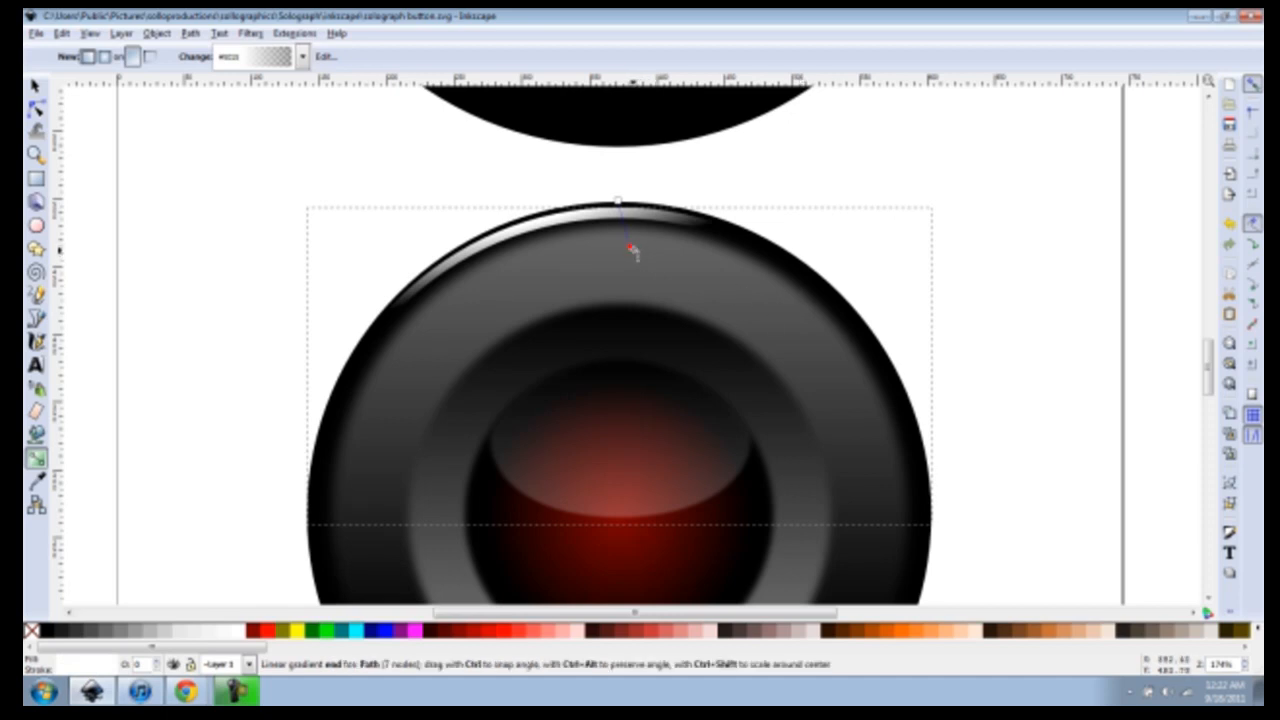
Step: Move the end of the crescent's gradient slightly lower and deselect the crescent
mouse_move(632, 248)
mouse_down()
mouse_move(633, 264)
mouse_move(631, 251)
mouse_up()
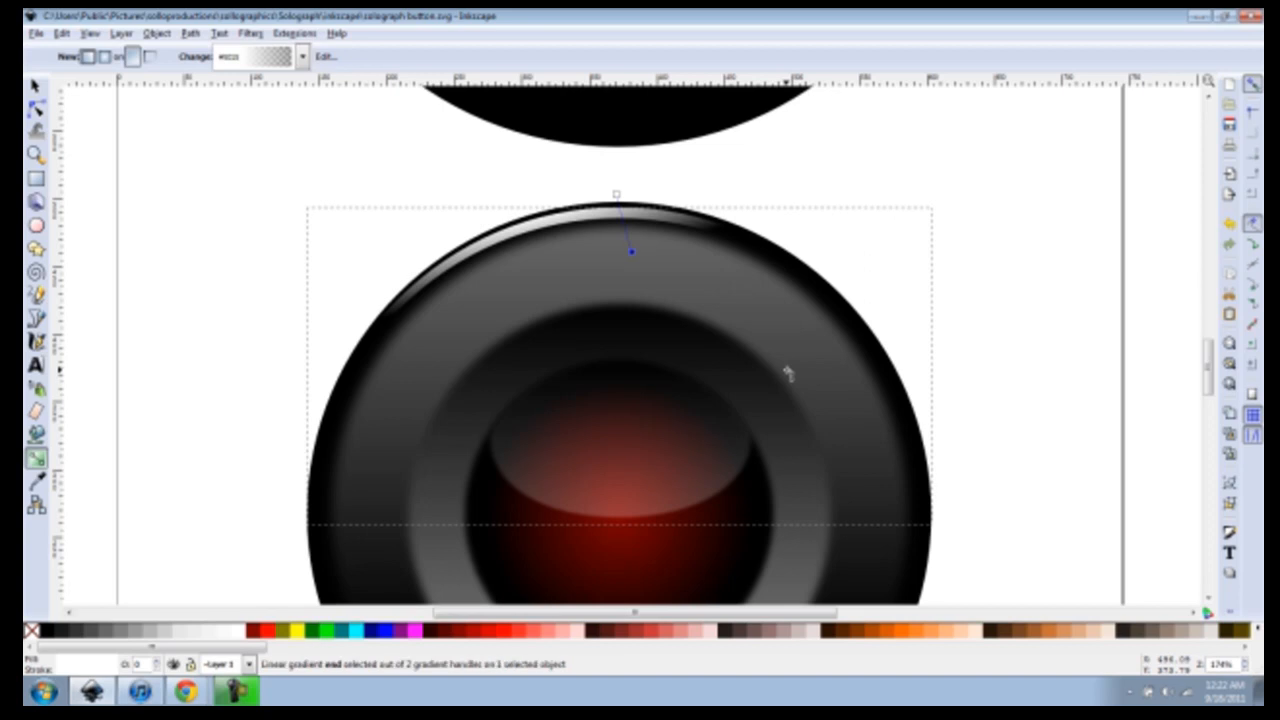
key(s)
click(1031, 238)
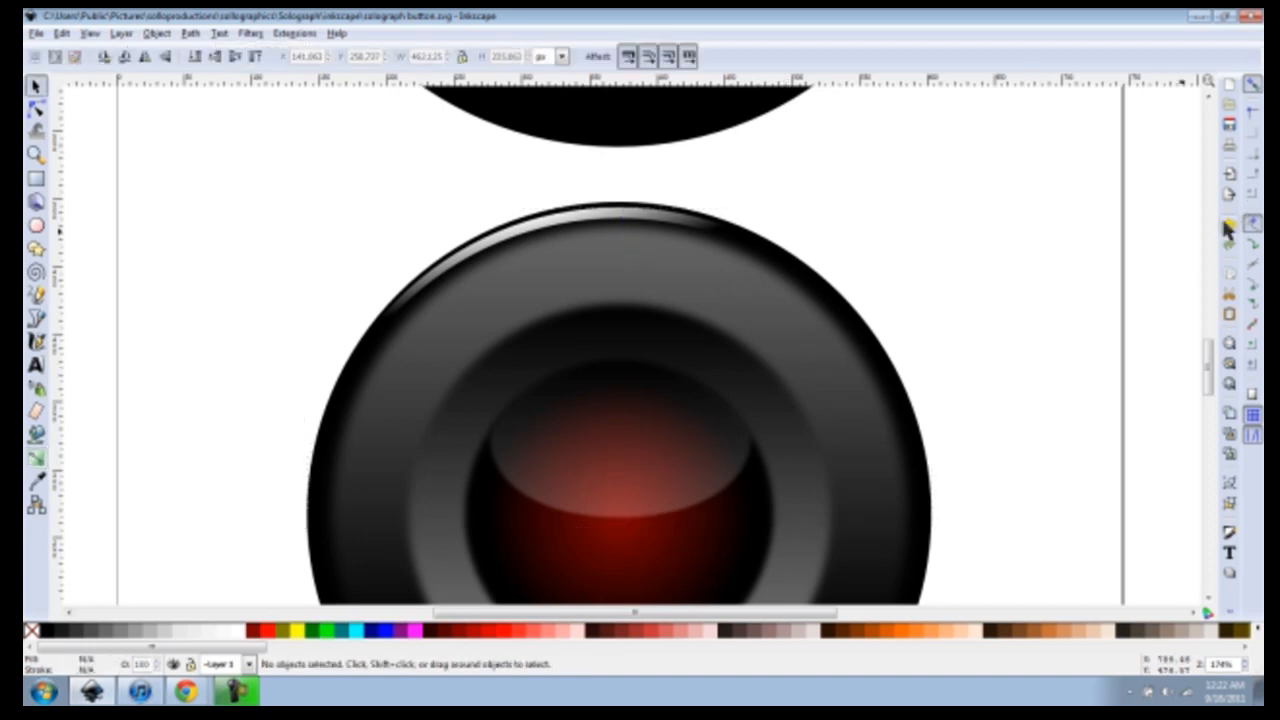
key(z)
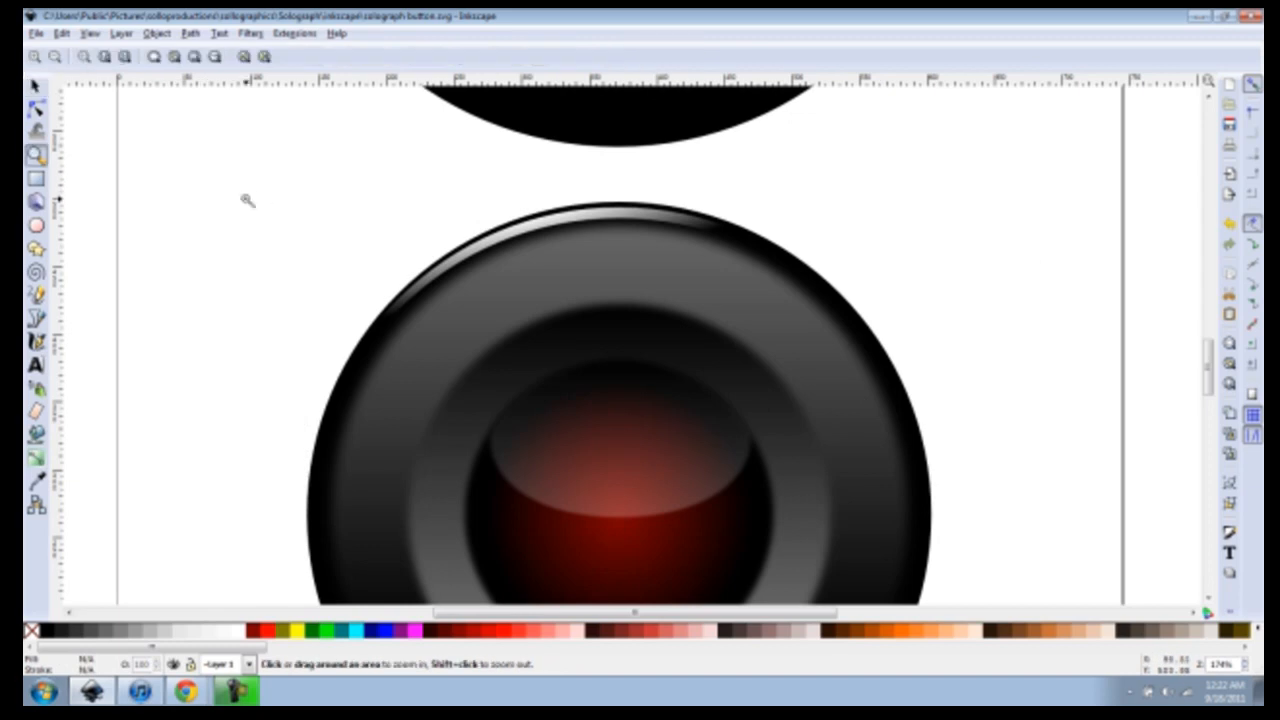
click(195, 62)
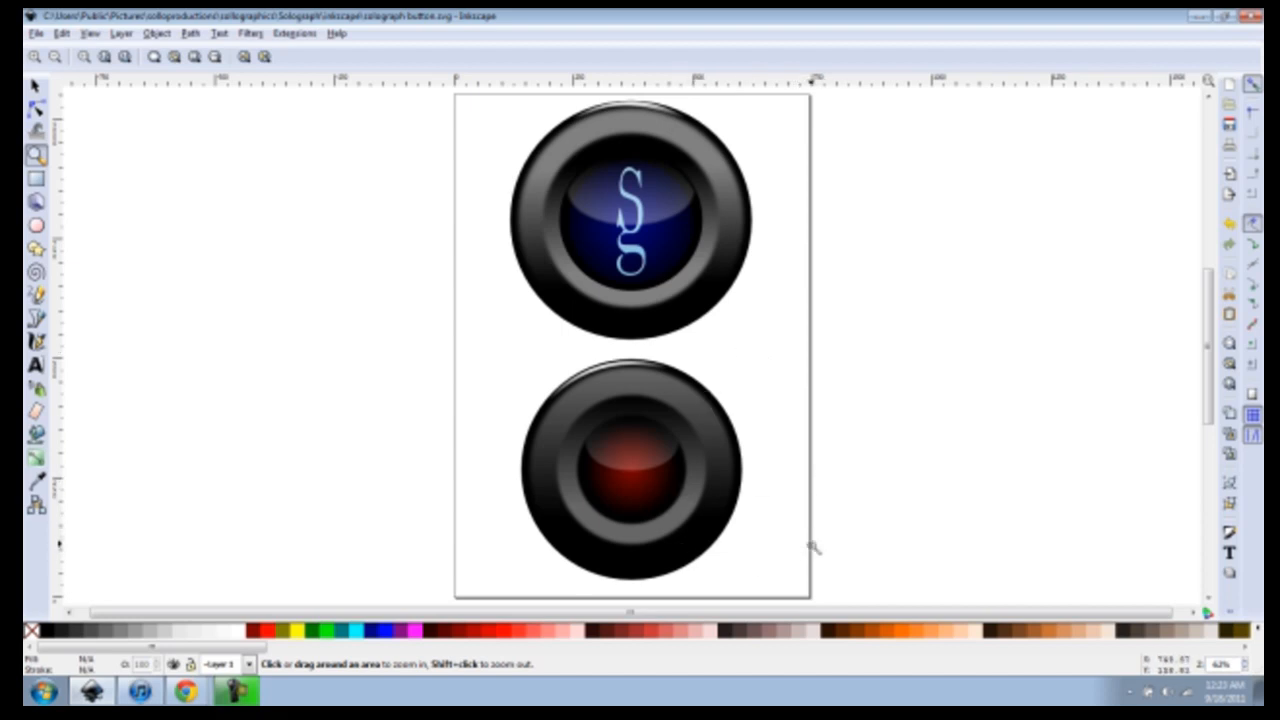
key(c)
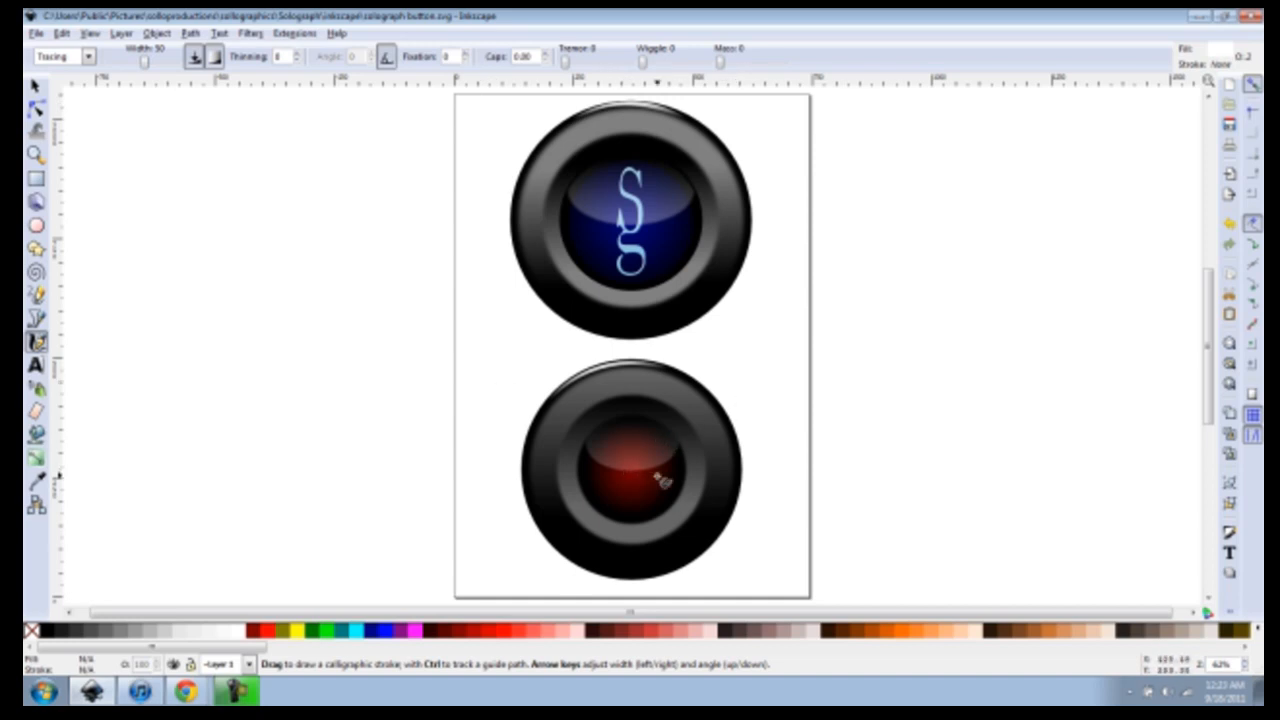
key(t)
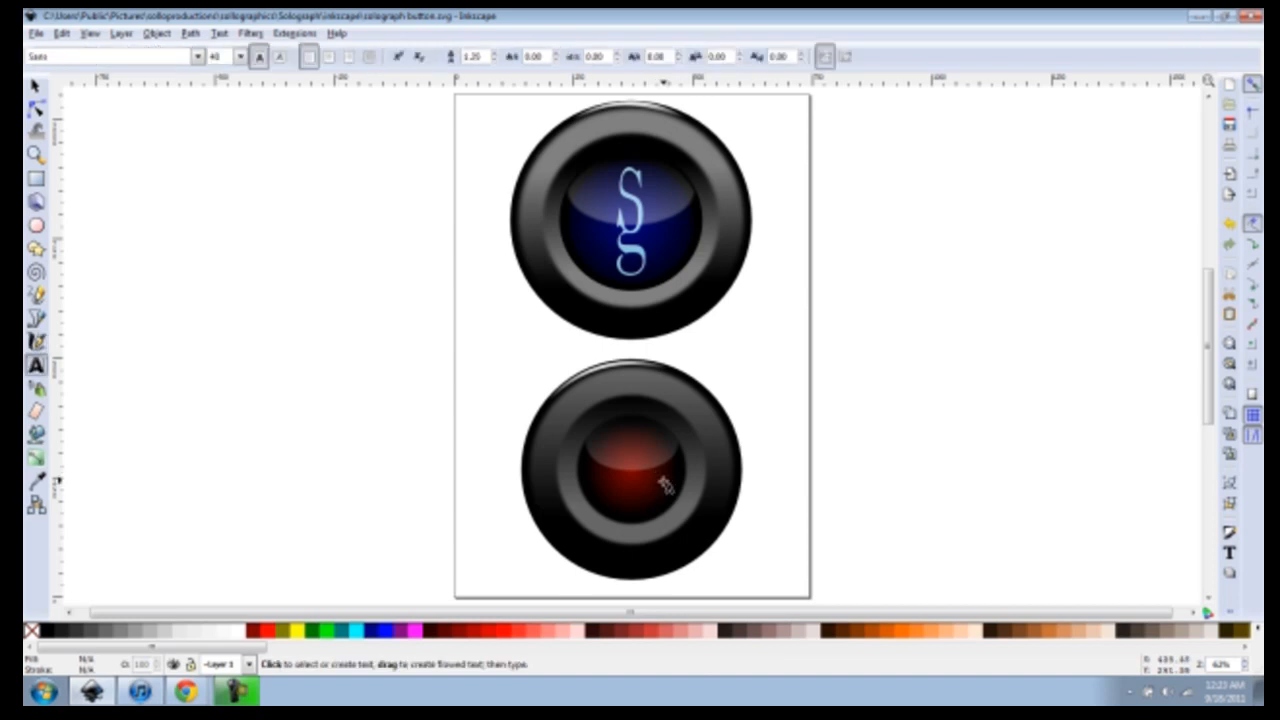
click(631, 470)
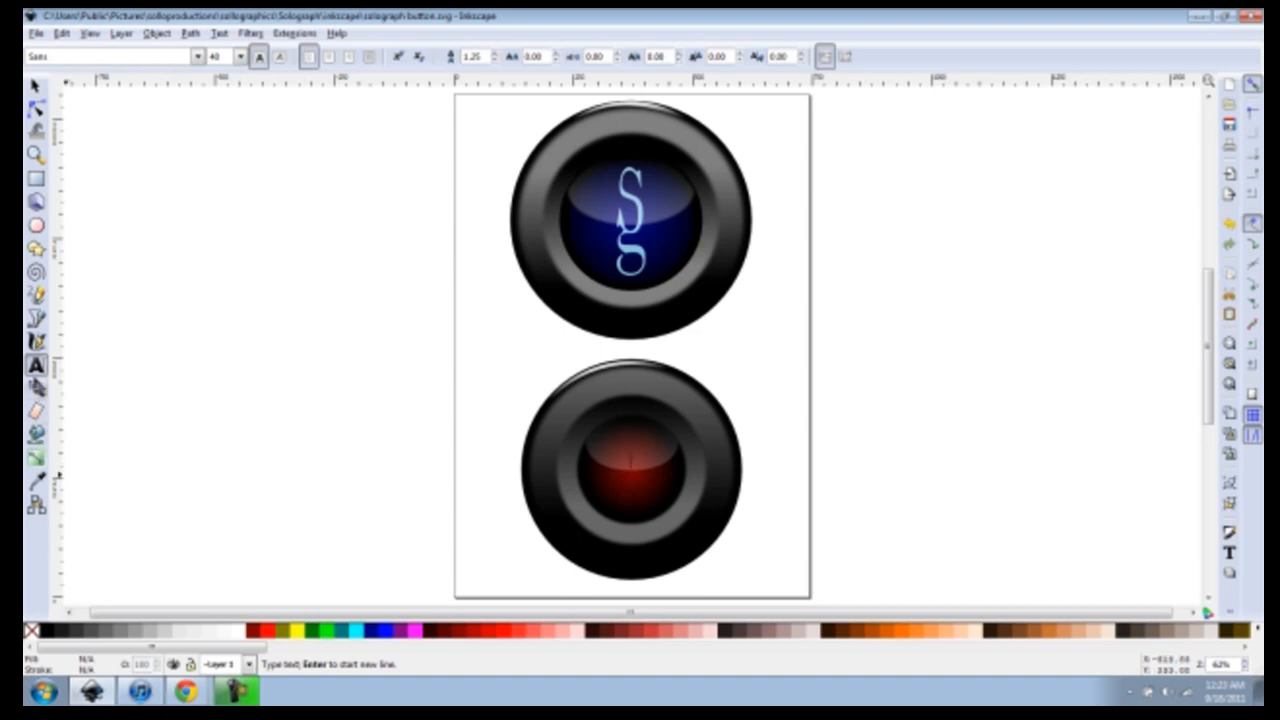
click(241, 58)
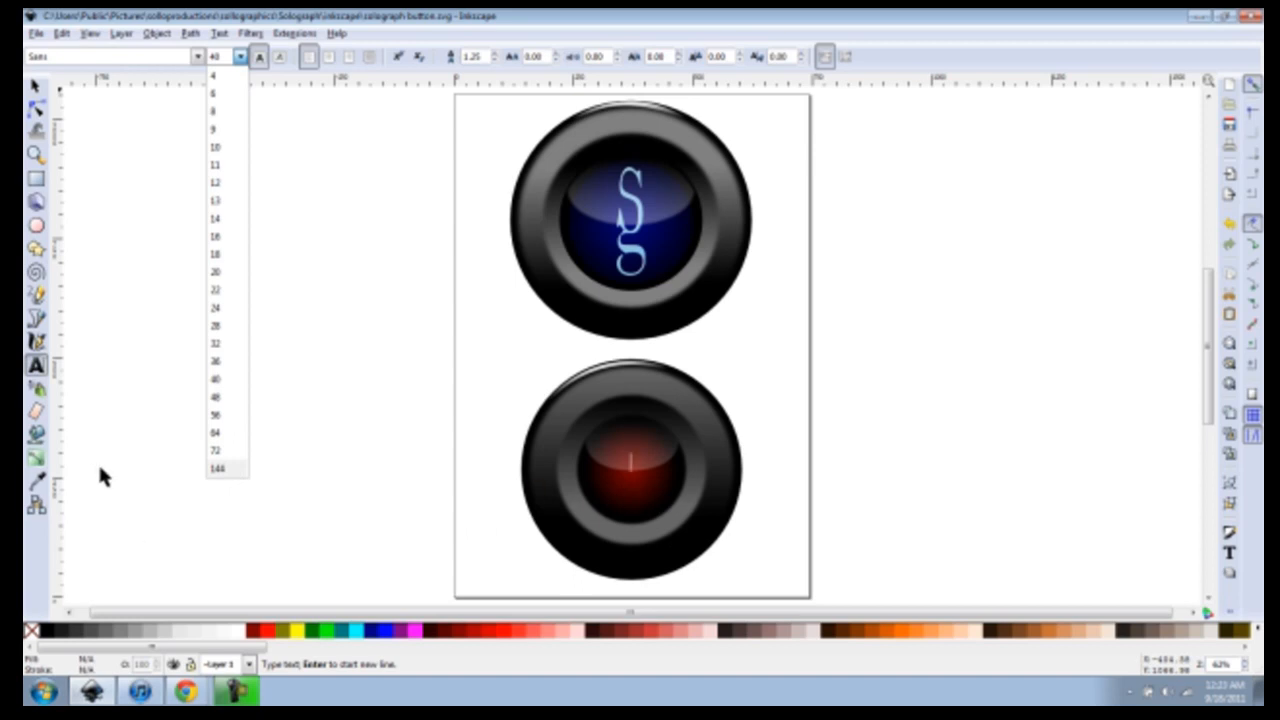
click(223, 448)
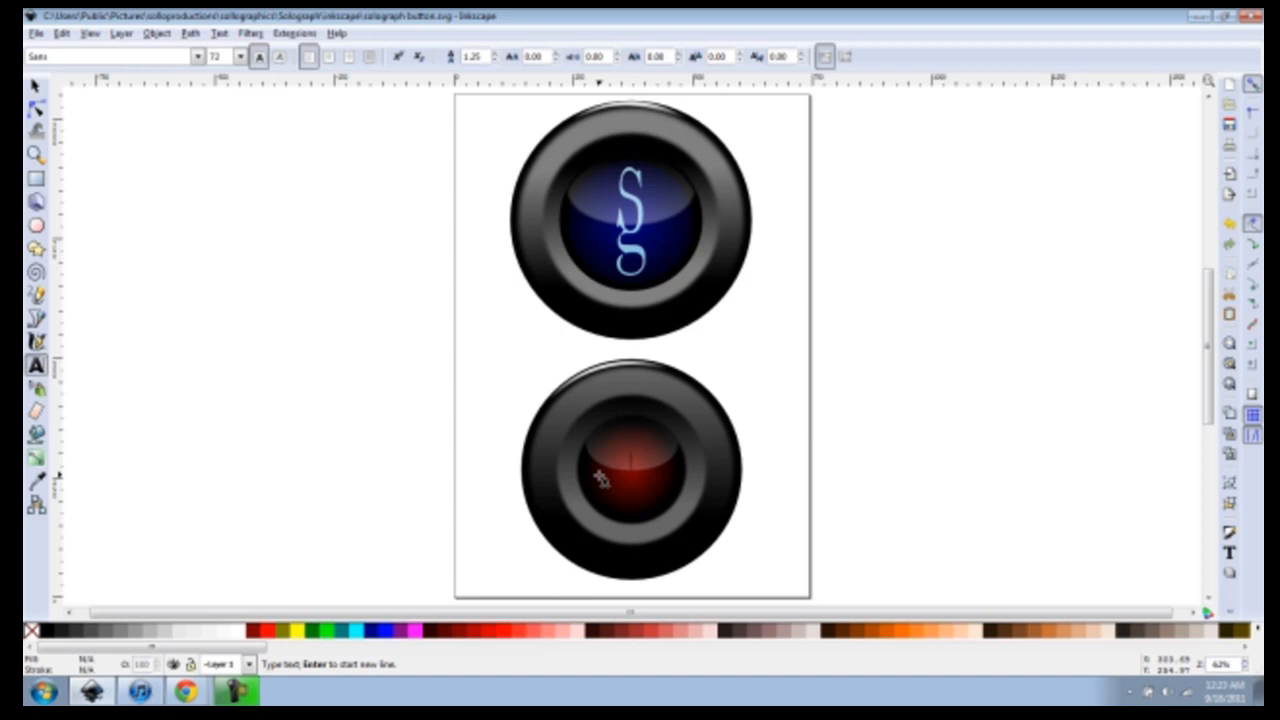
key(ctrl+F6)
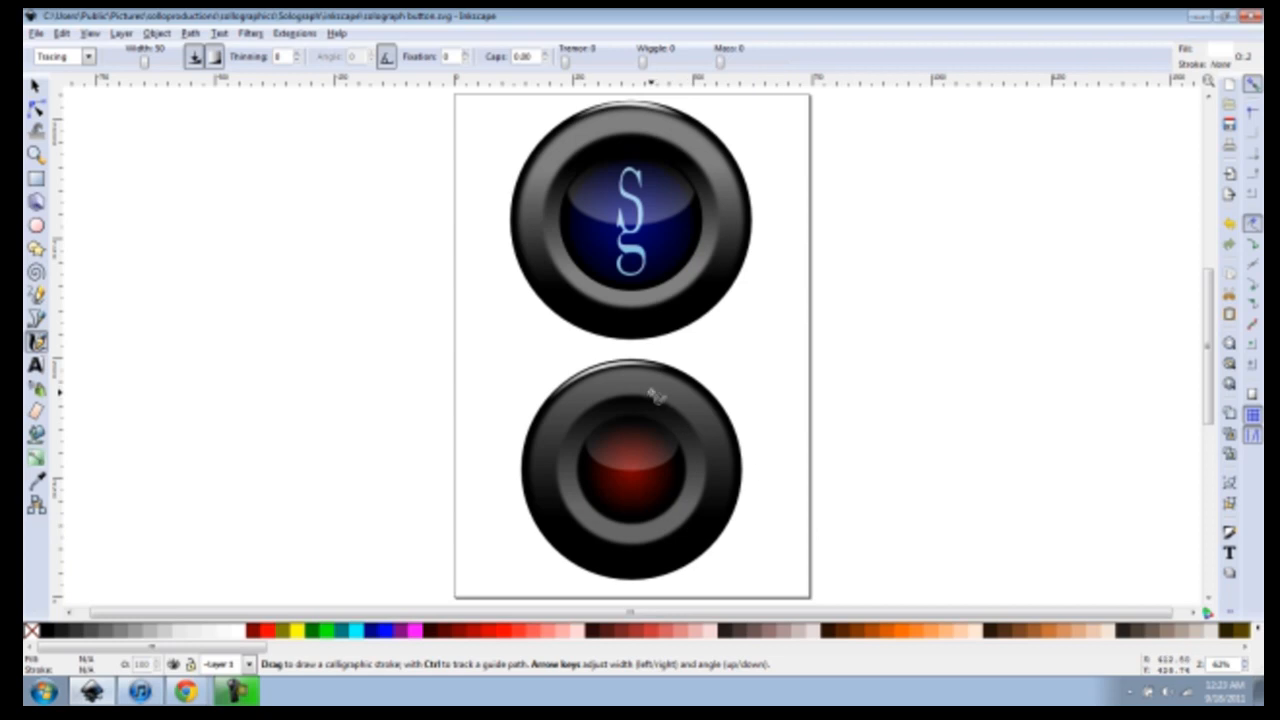
key(s)
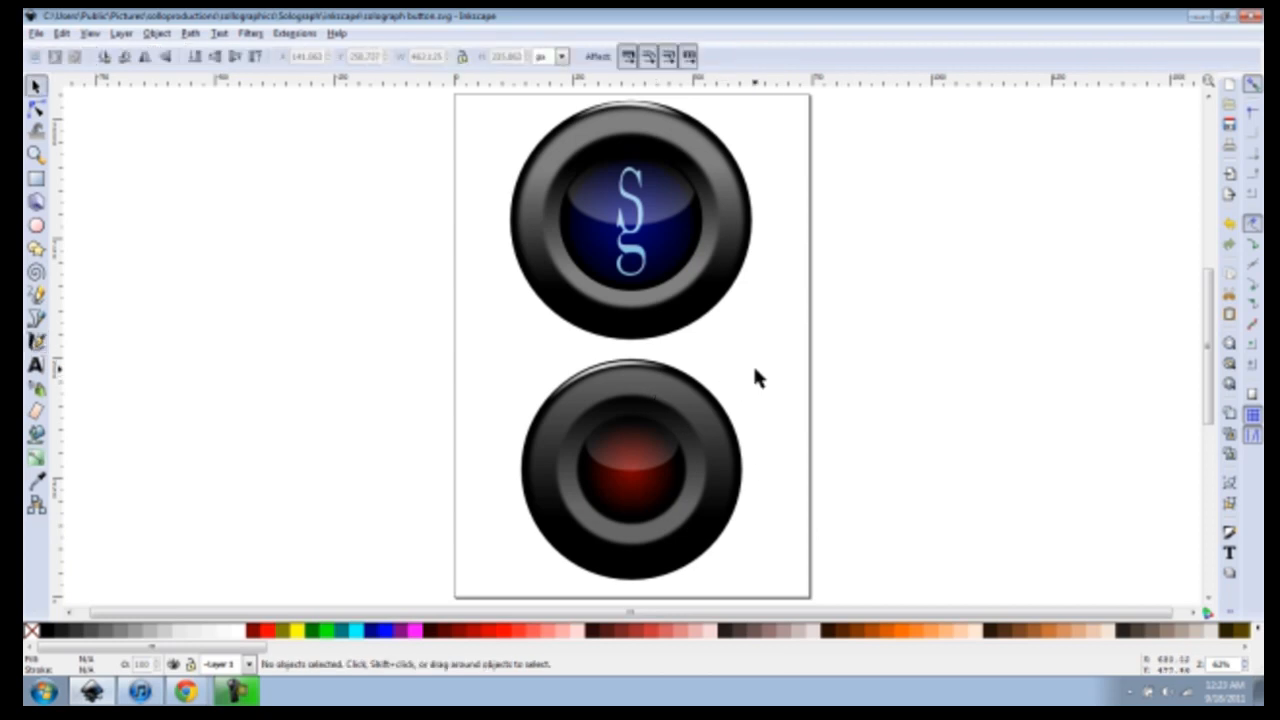
Step: Add the text "C" at the middle of the lower button's red centre
key(t)
click(628, 468)
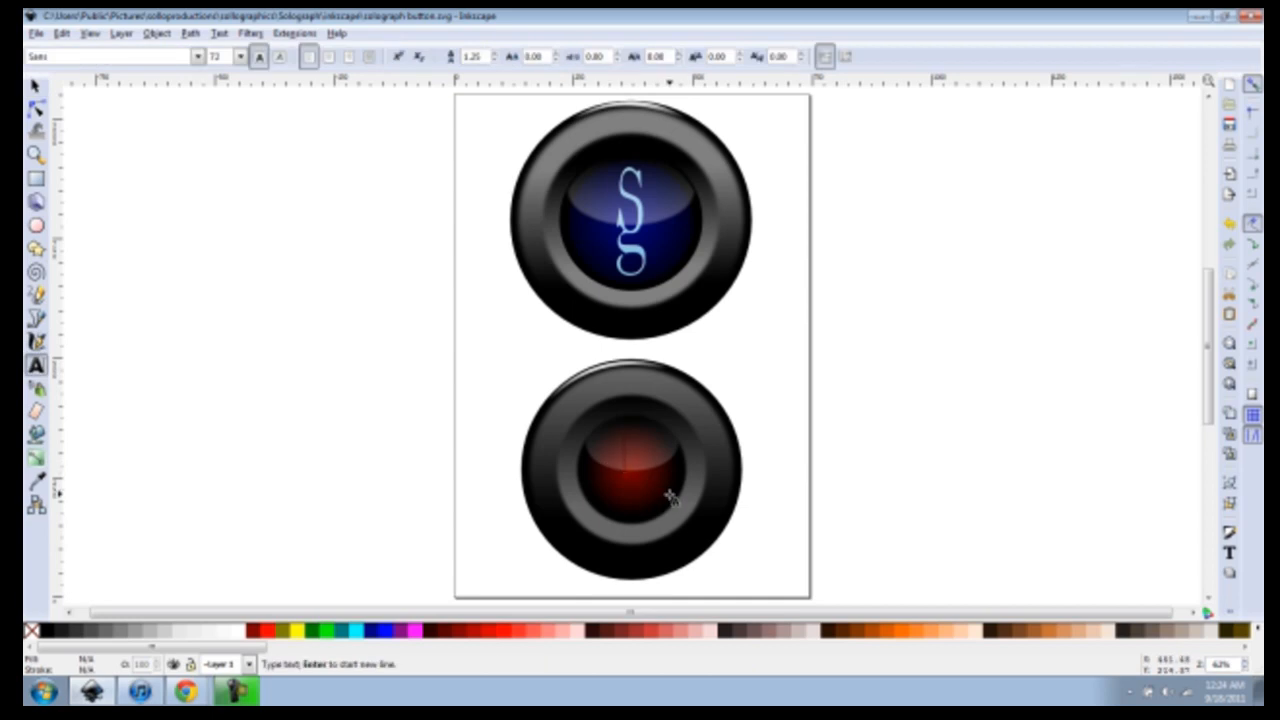
text(C)
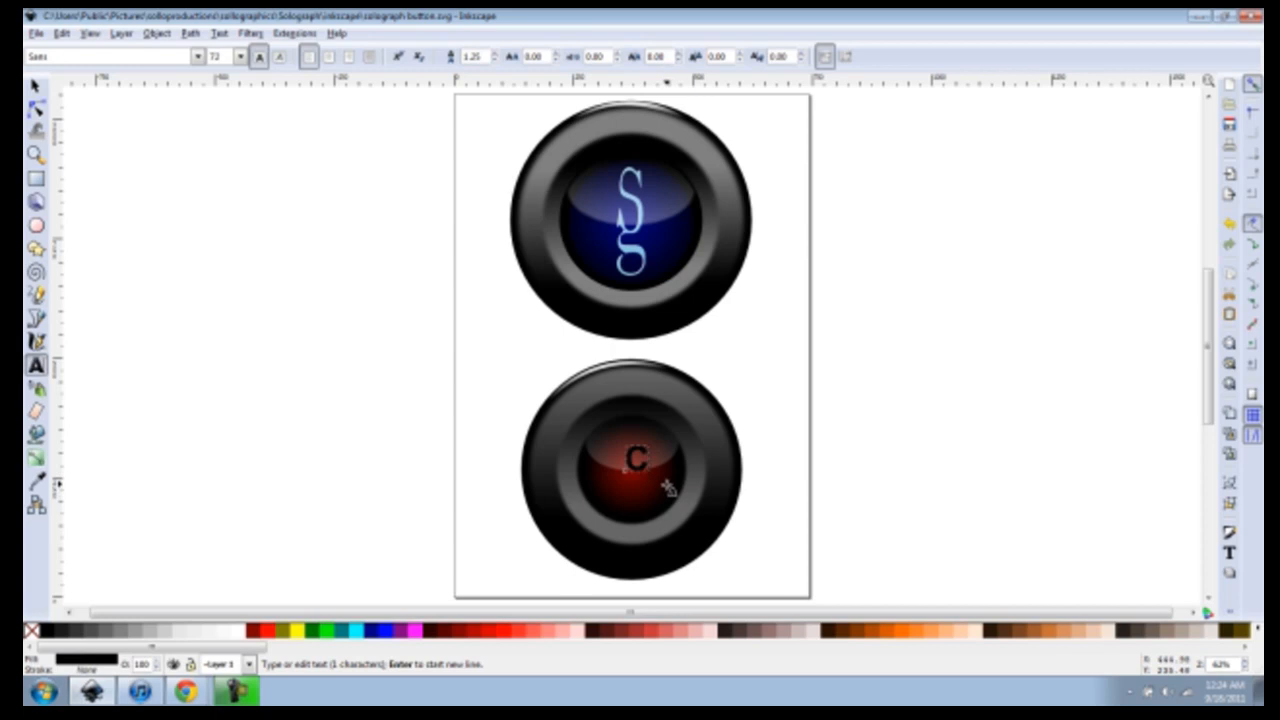
Step: Set the letter C to font size 144 and fill it white
drag(626, 464, 648, 462)
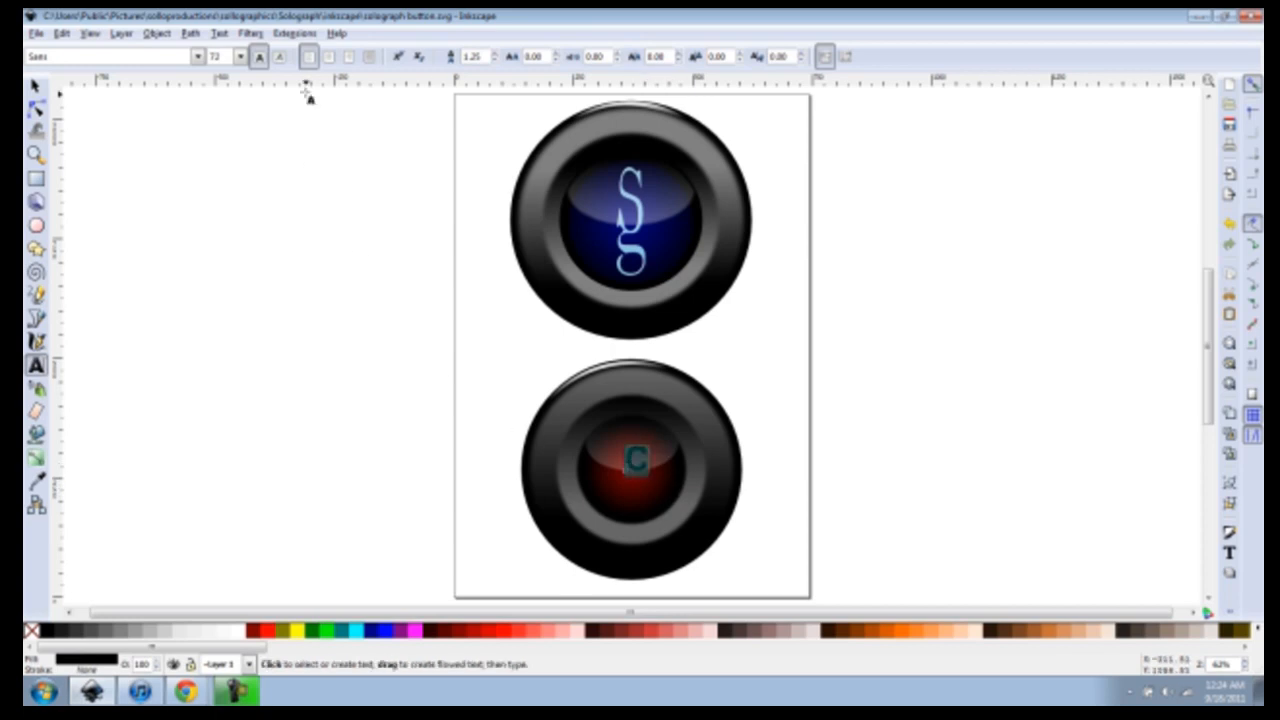
click(241, 57)
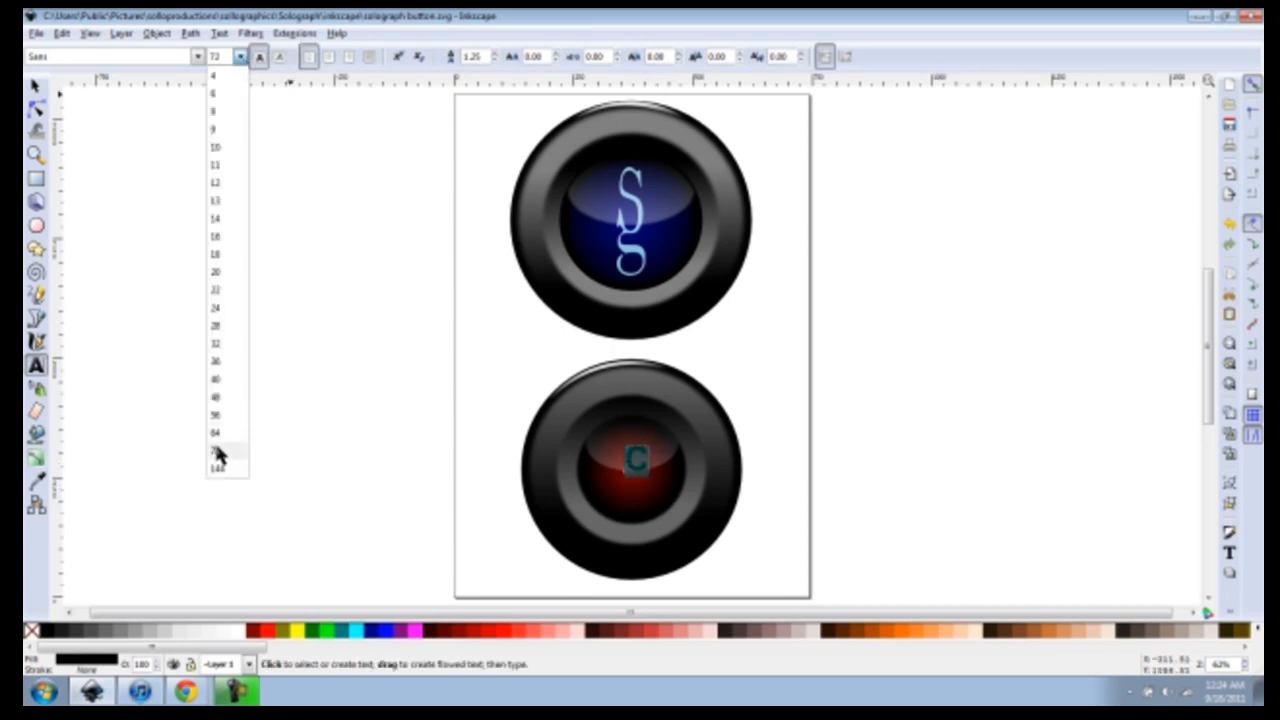
click(218, 470)
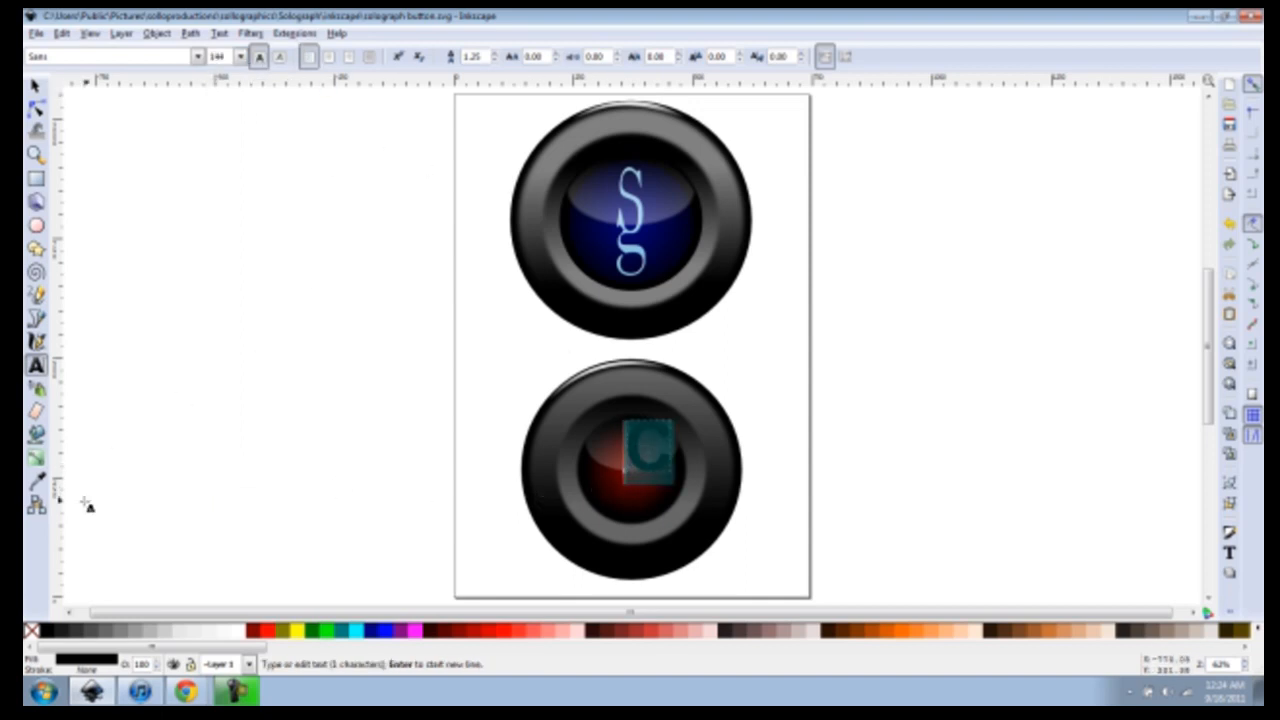
click(240, 631)
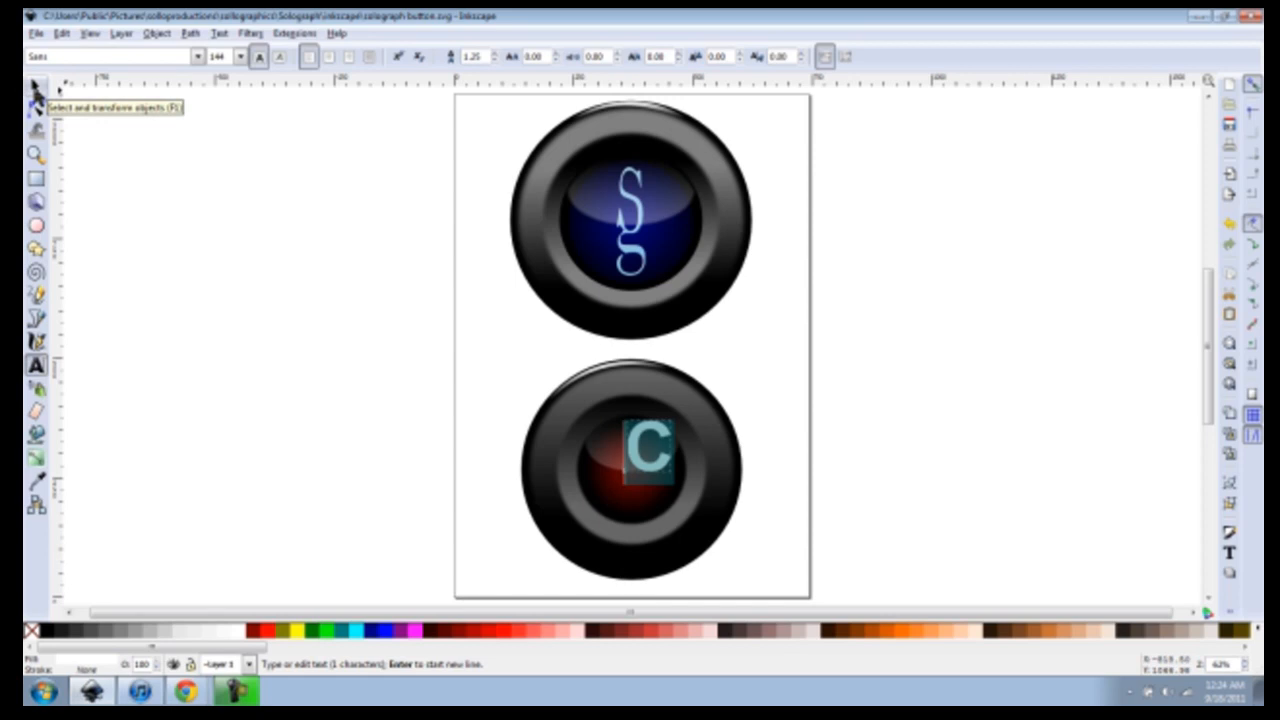
click(35, 88)
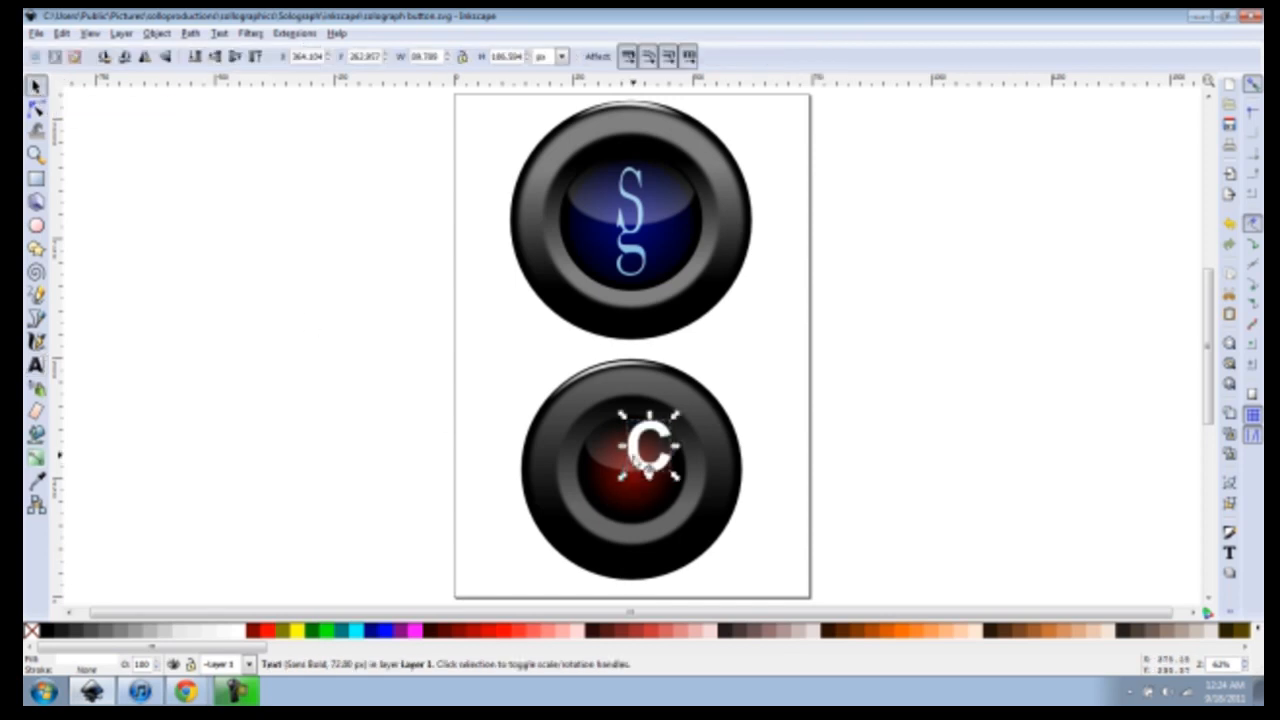
Step: Shift the letter C towards the lower right and try it at the bottom of the stacking order
mouse_move(643, 471)
mouse_down()
mouse_move(621, 484)
mouse_move(646, 478)
mouse_up()
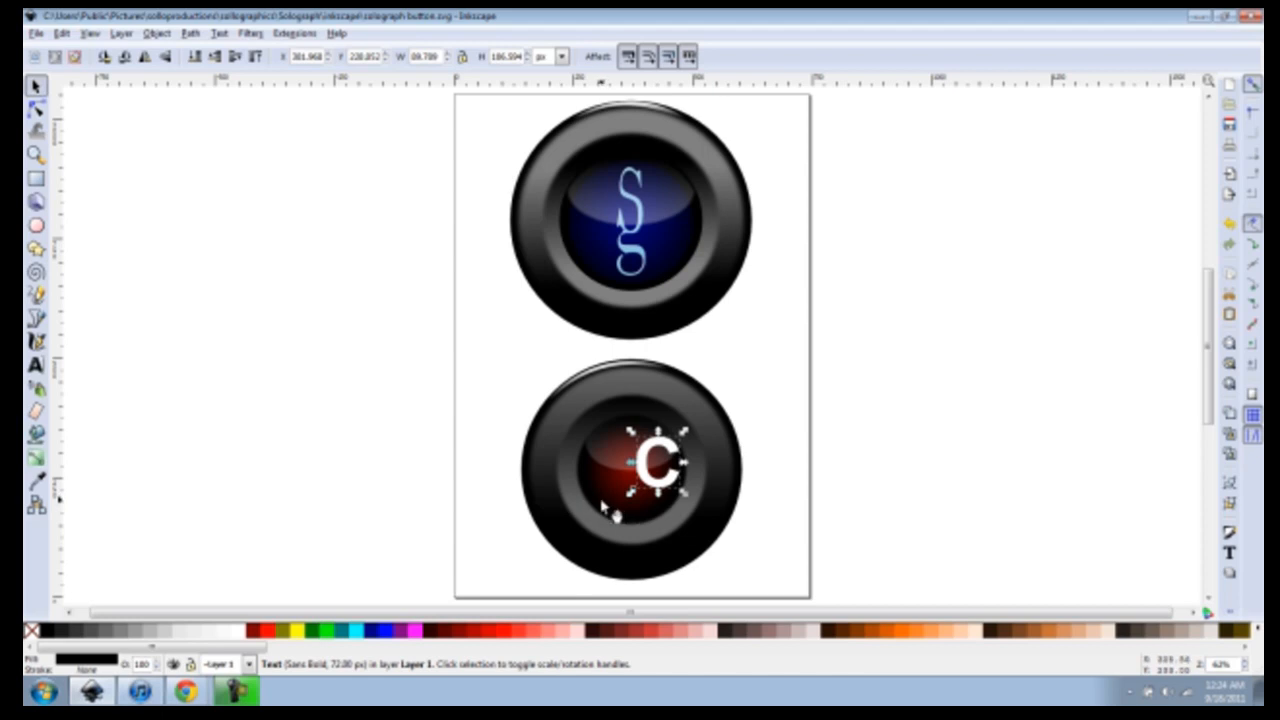
key(shift)
key(End)
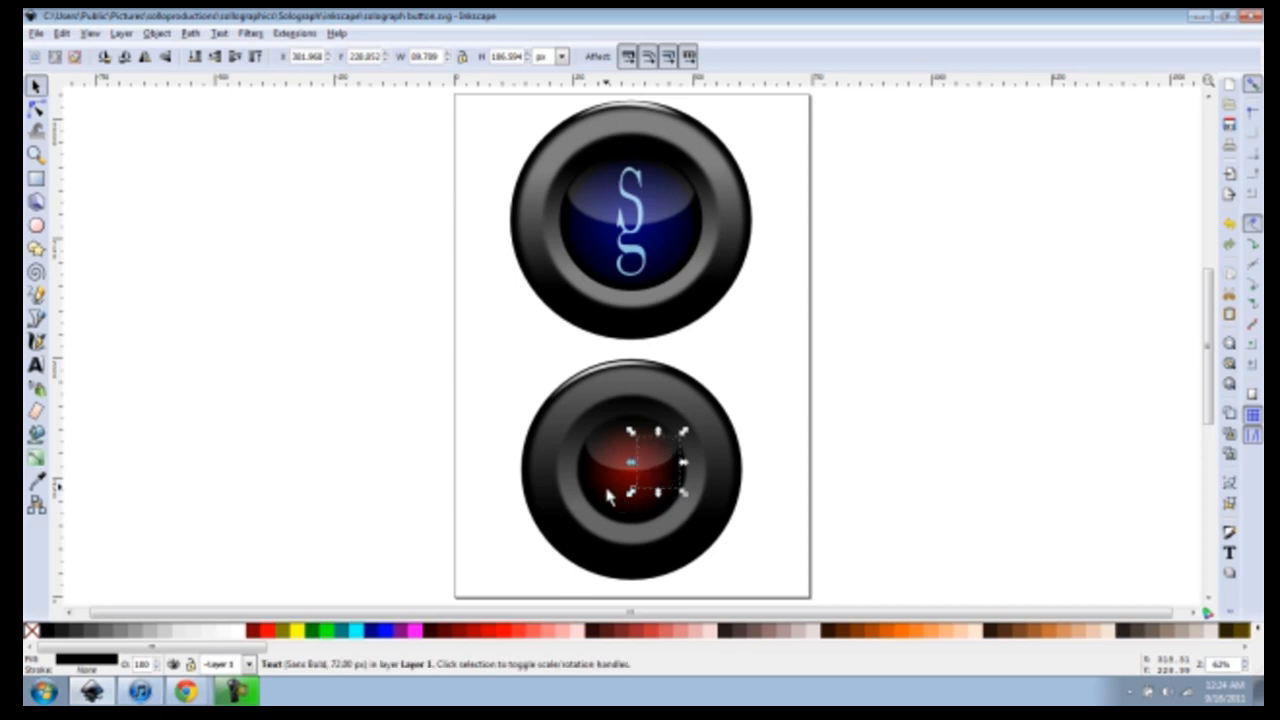
key(Home)
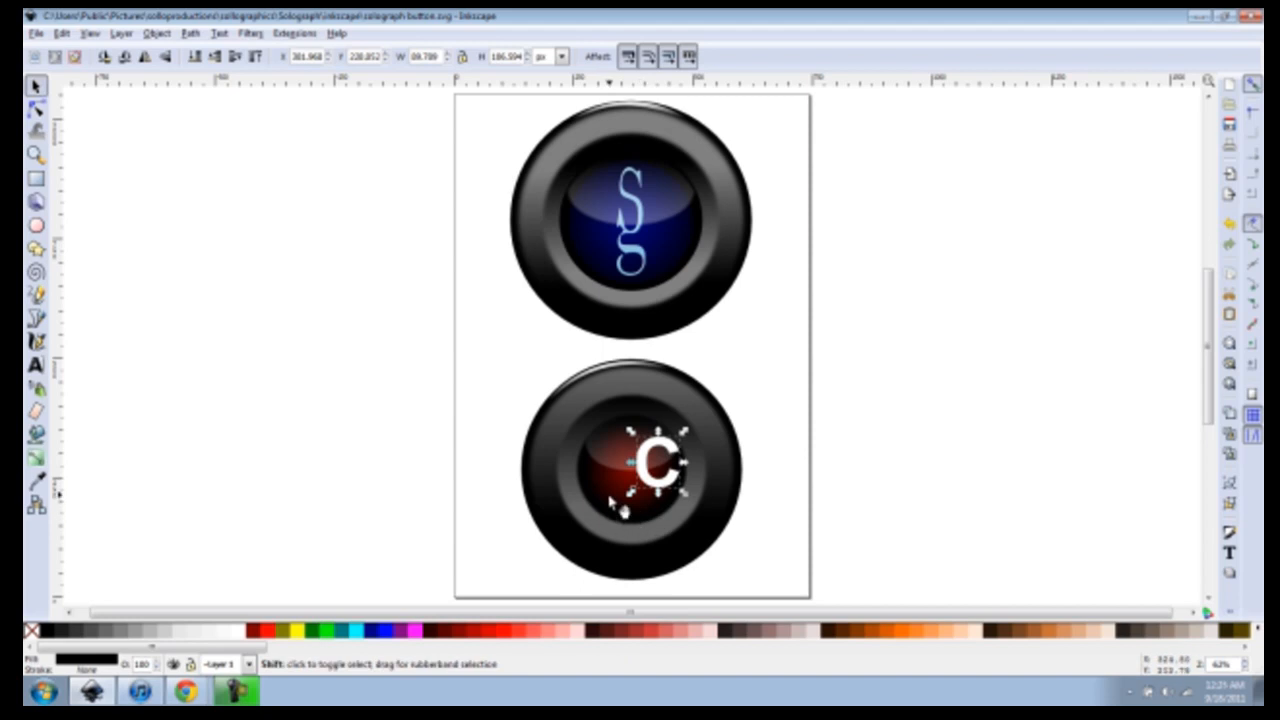
Step: Centre the letter C on the button's inner circle both horizontally and vertically with Align and Distribute
shift+click(617, 507)
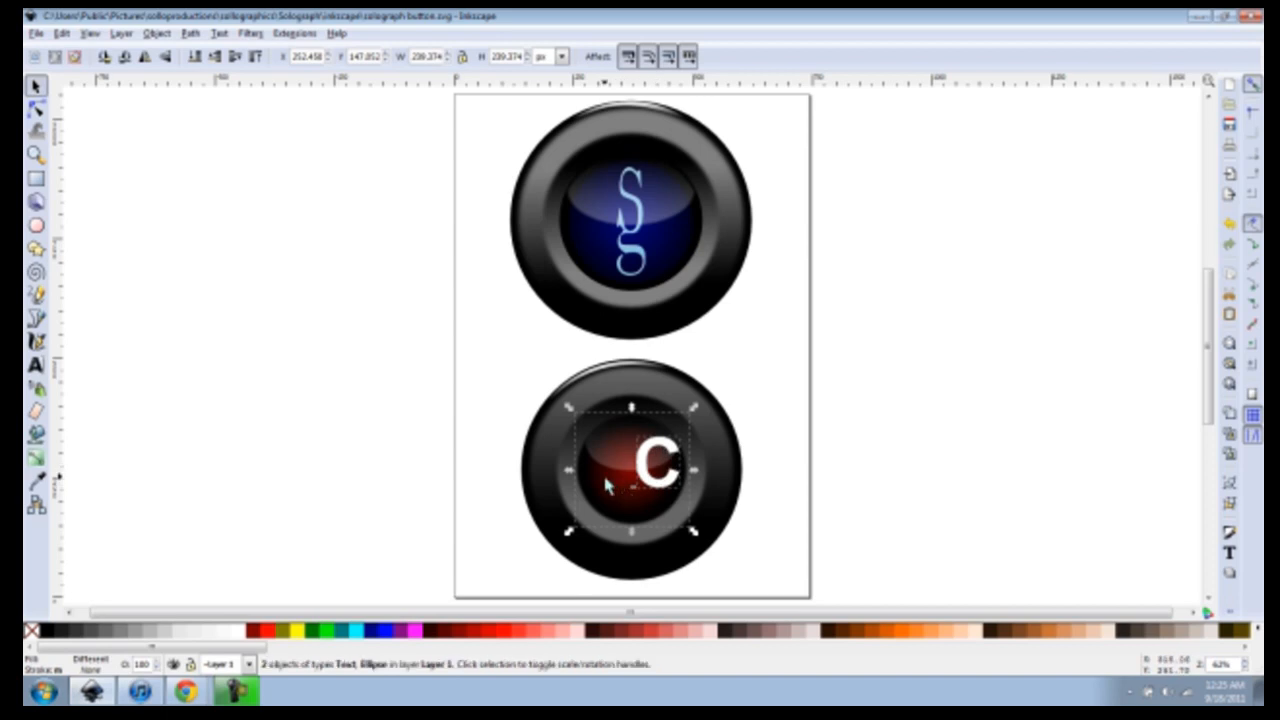
click(187, 36)
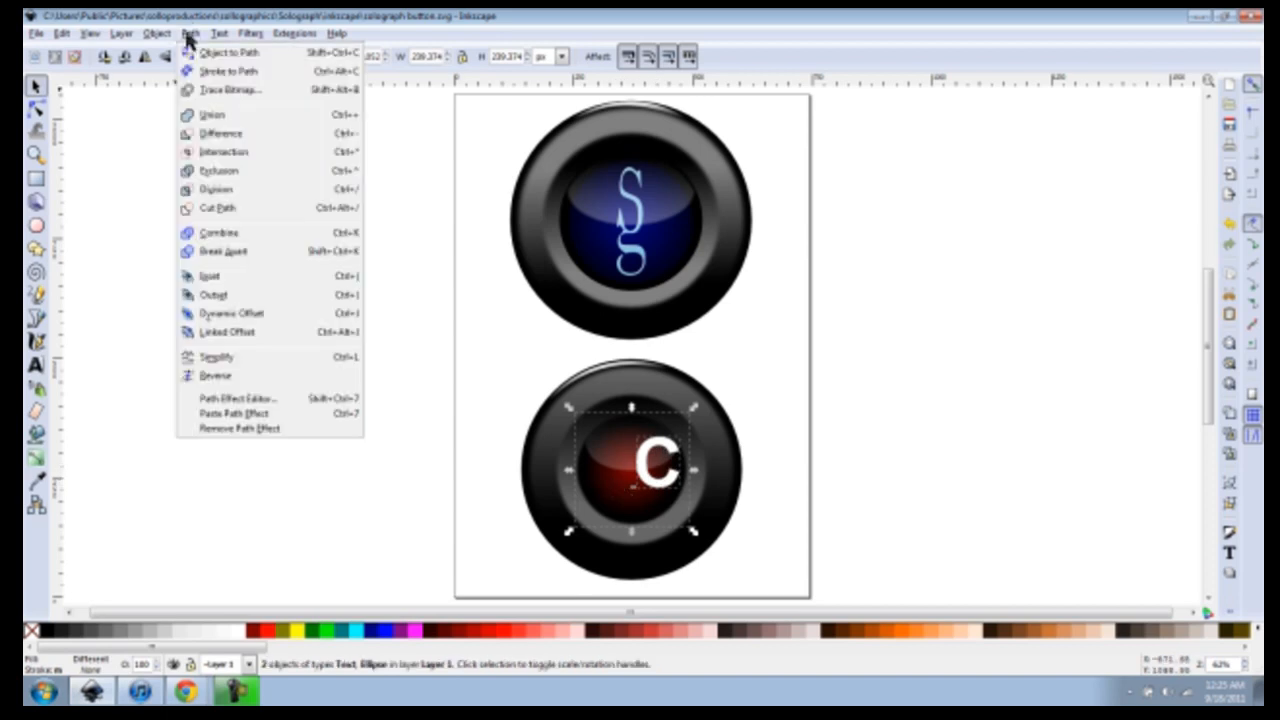
mouse_move(167, 38)
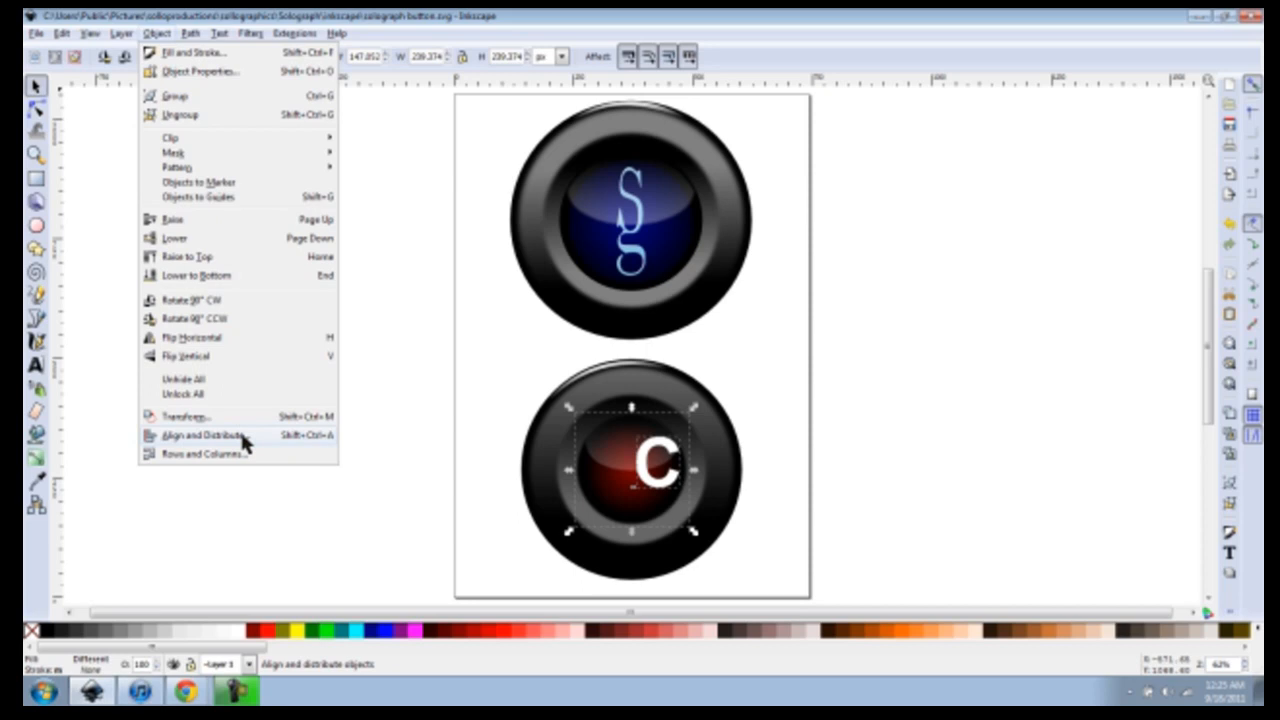
click(300, 440)
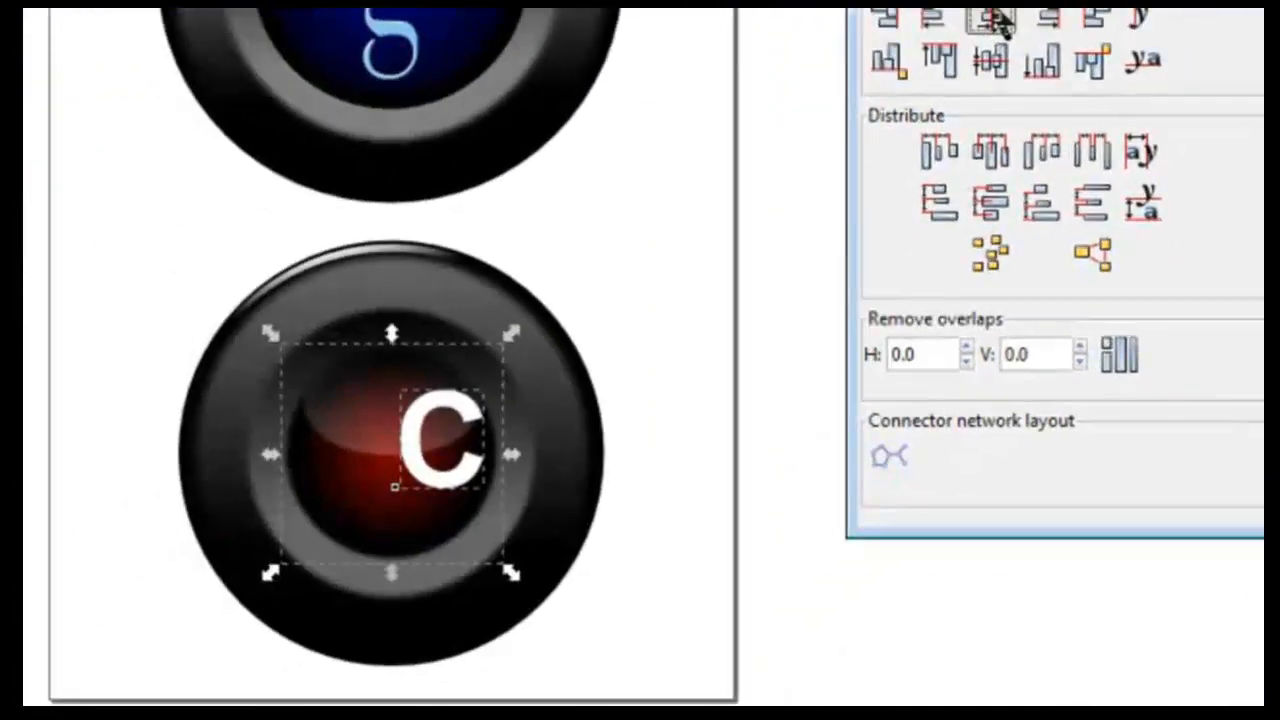
click(540, 240)
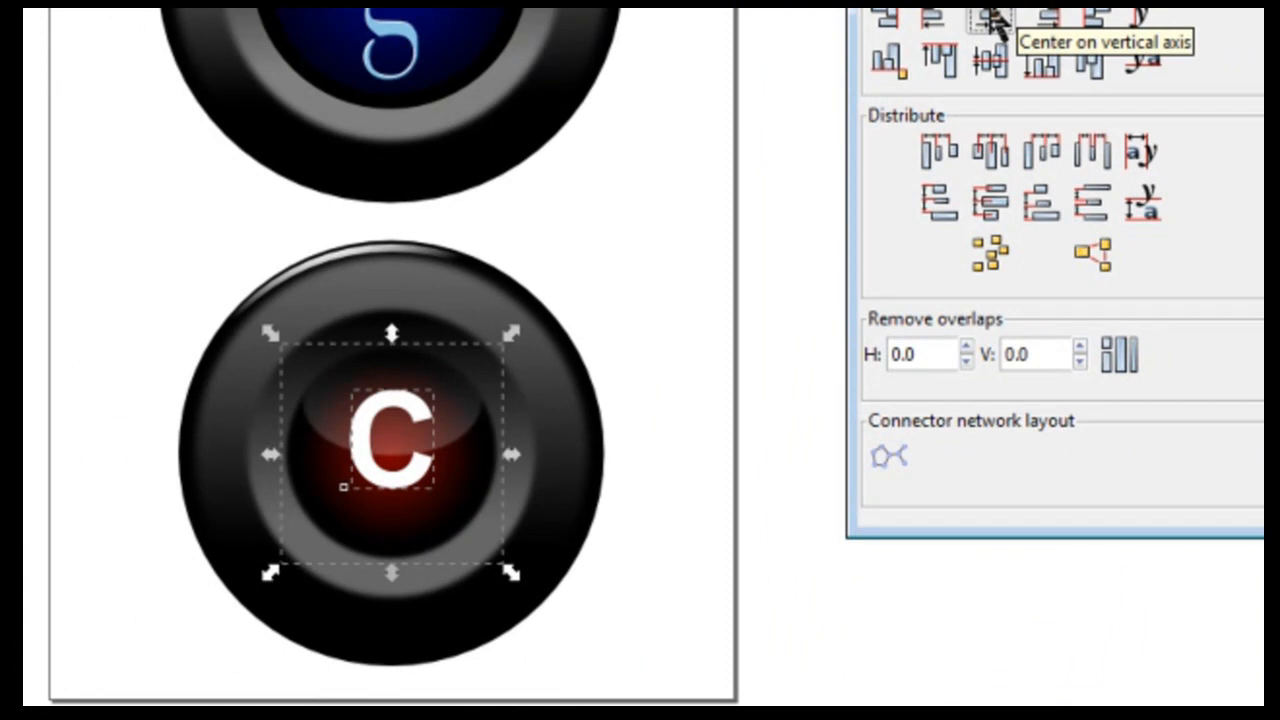
click(991, 72)
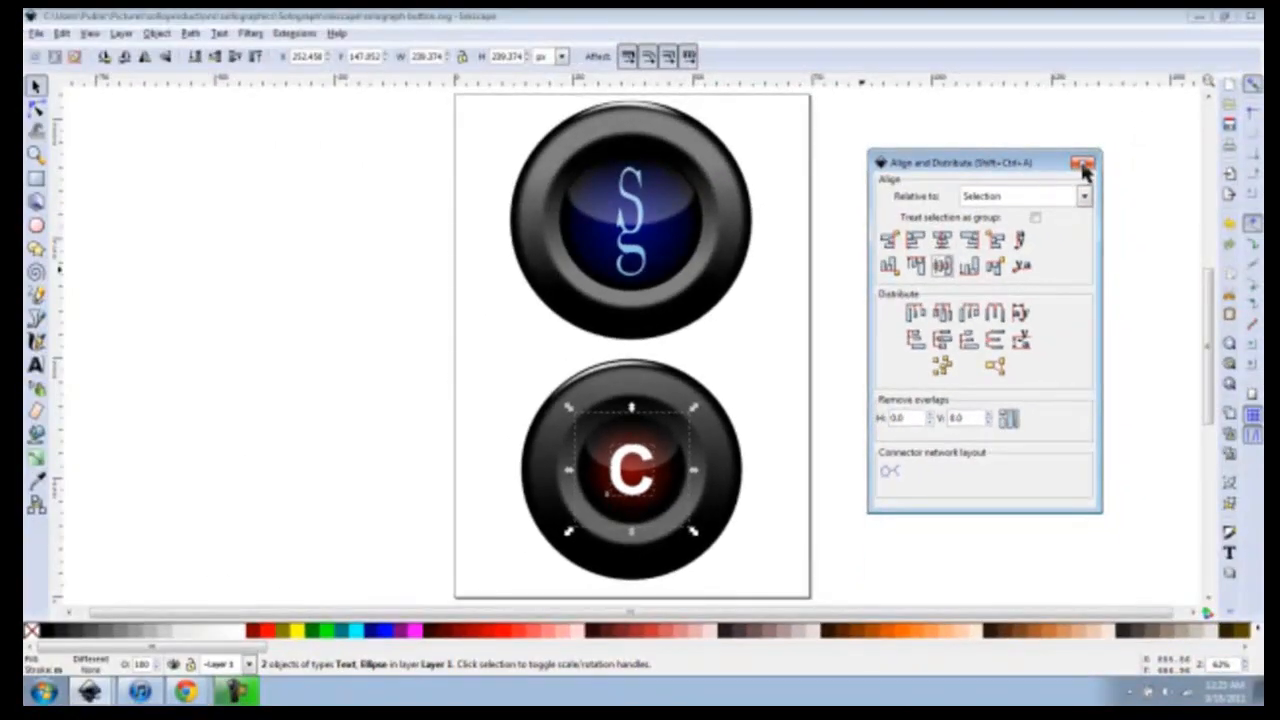
click(1080, 164)
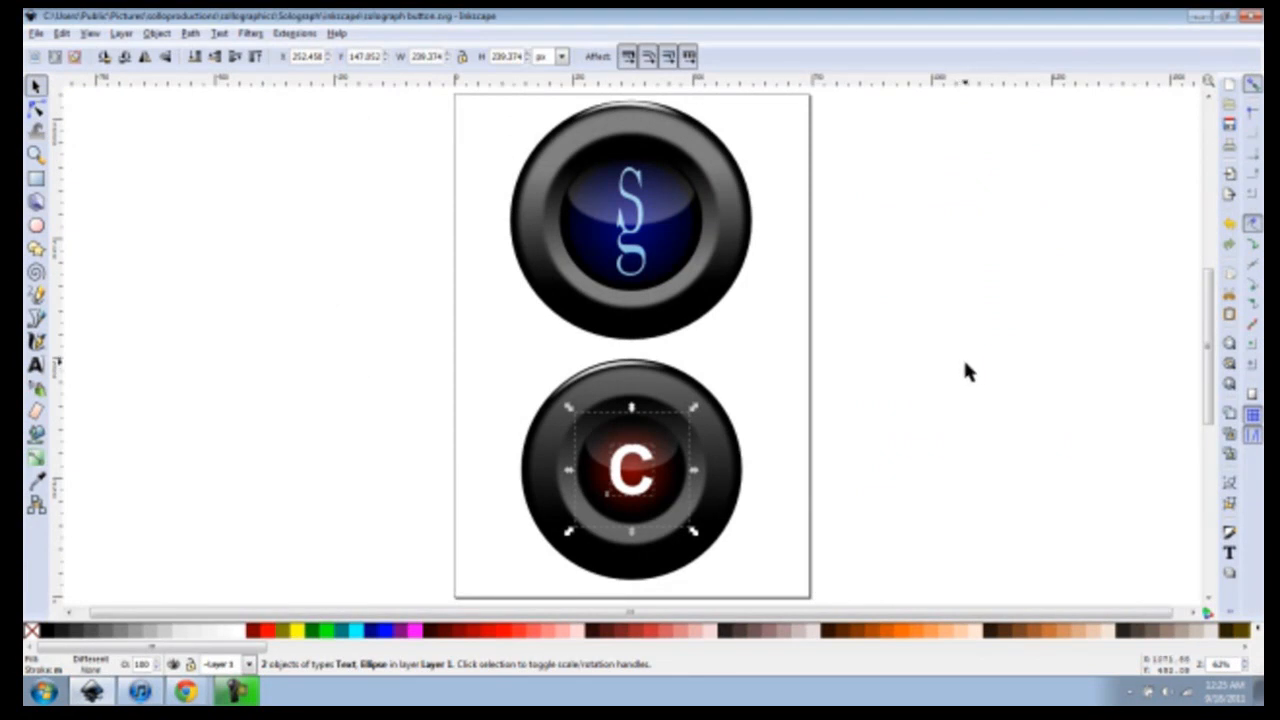
click(749, 491)
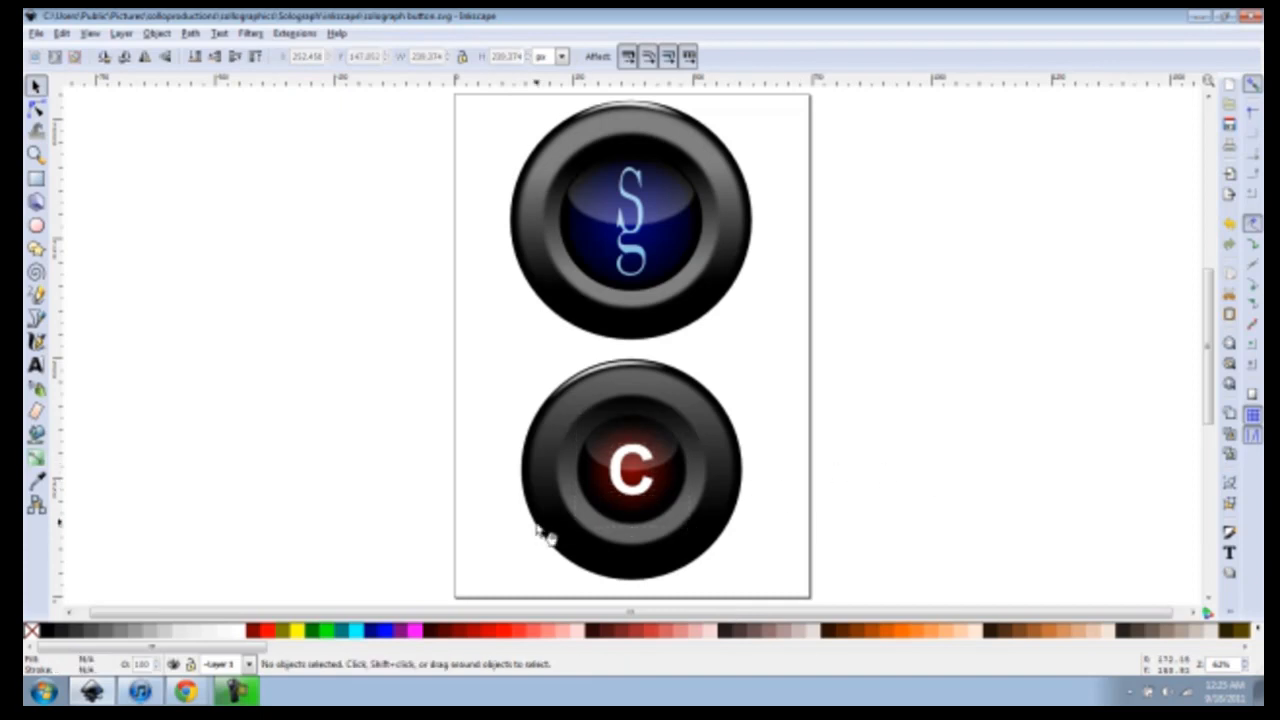
Step: Set the letter C's opacity to 75% in Fill and Stroke
click(642, 498)
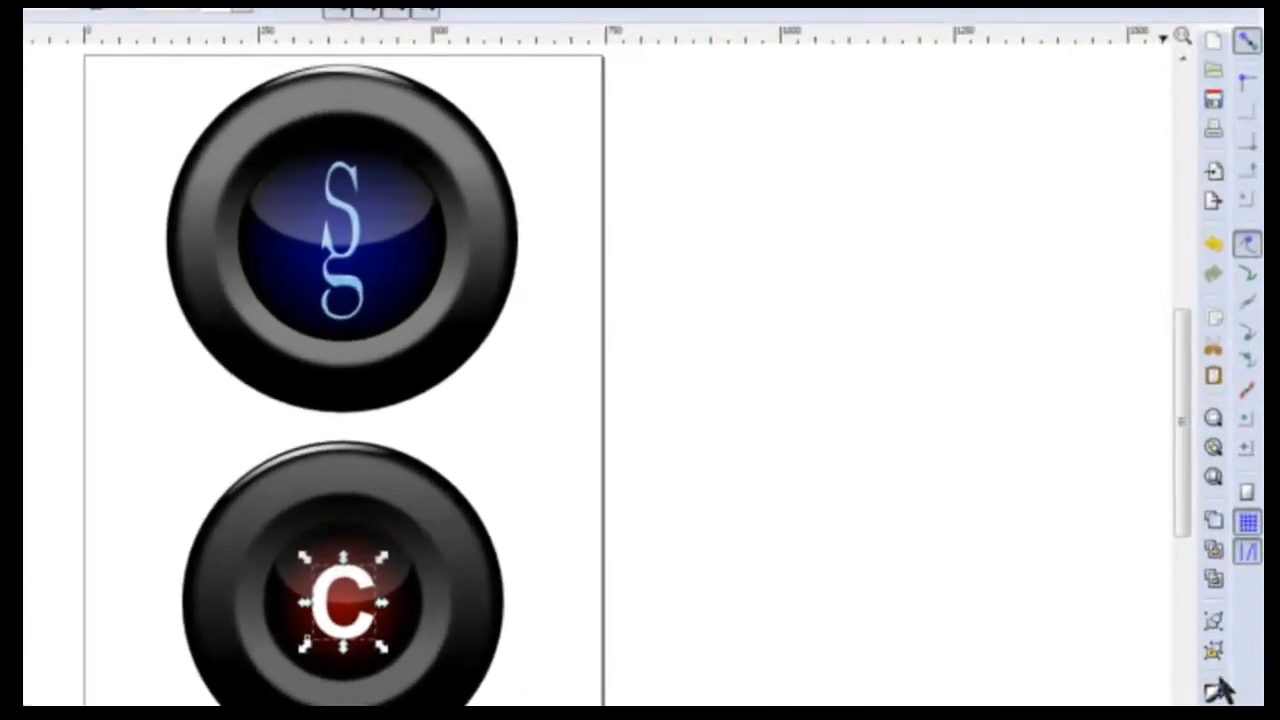
key(ctrl+shift+f)
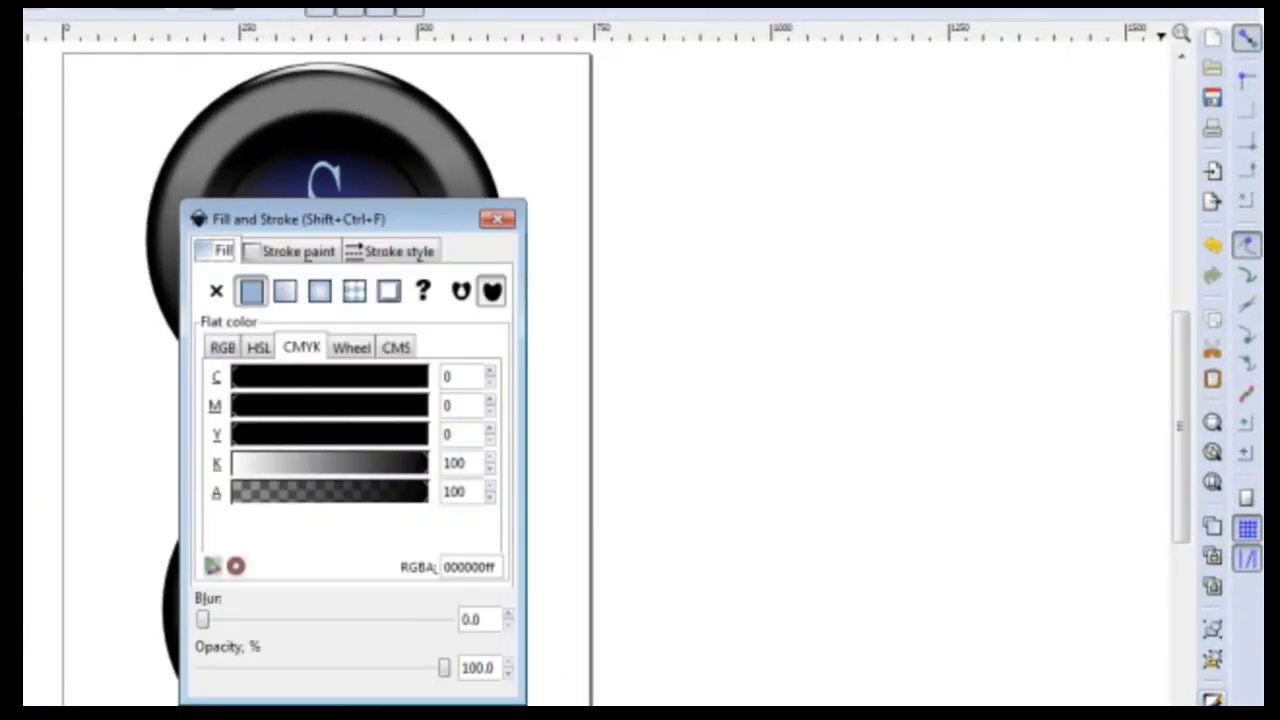
mouse_move(365, 220)
mouse_down()
mouse_move(951, 100)
mouse_move(1020, 143)
mouse_move(943, 163)
mouse_up()
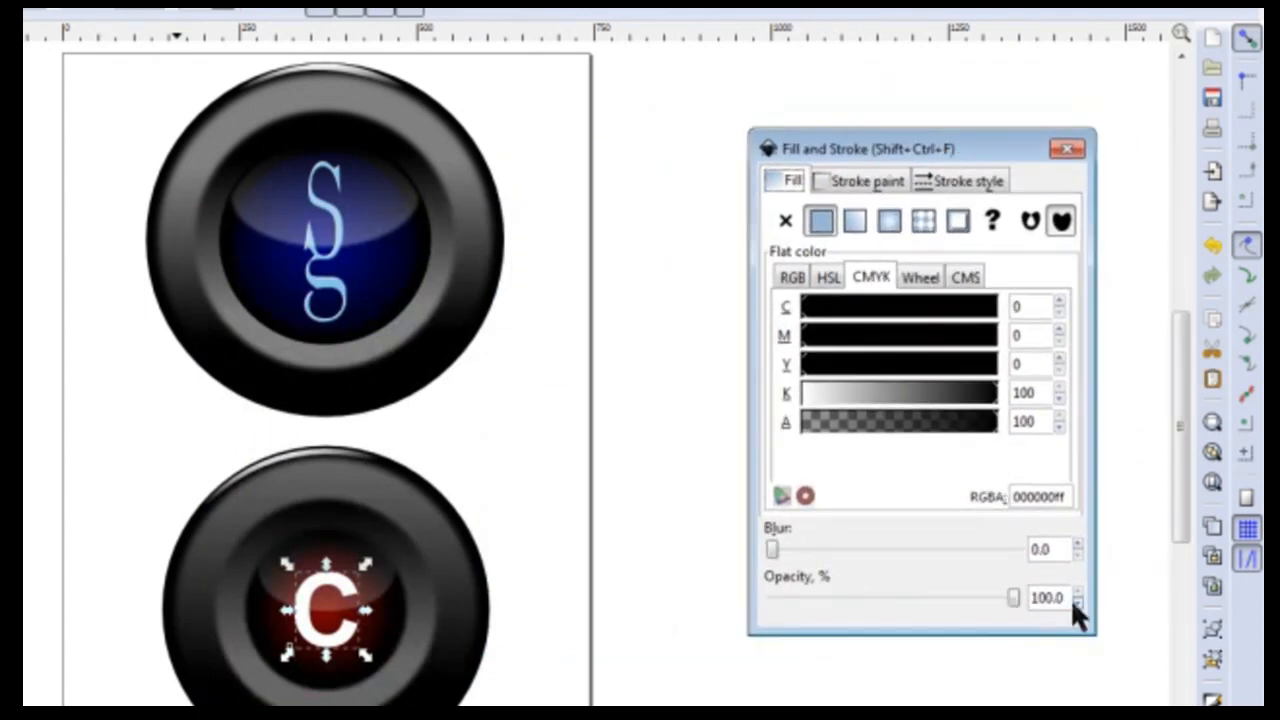
double_click(1045, 597)
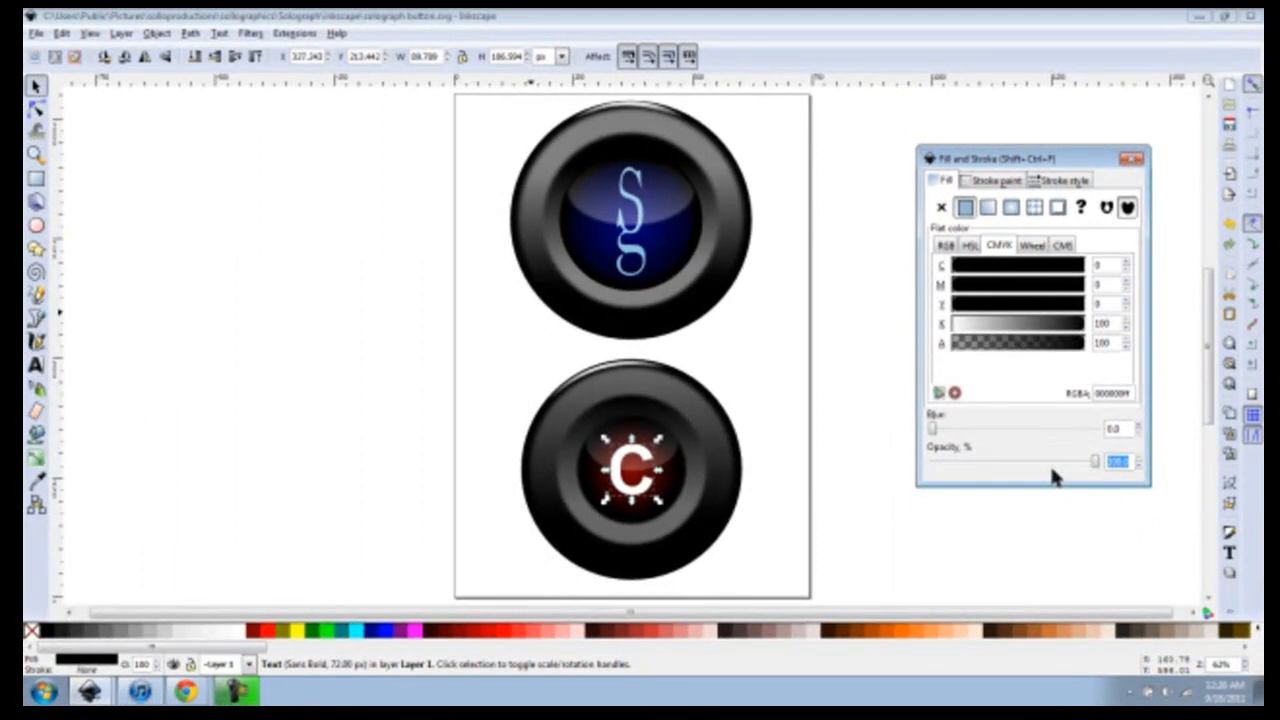
text(75)
key(Return)
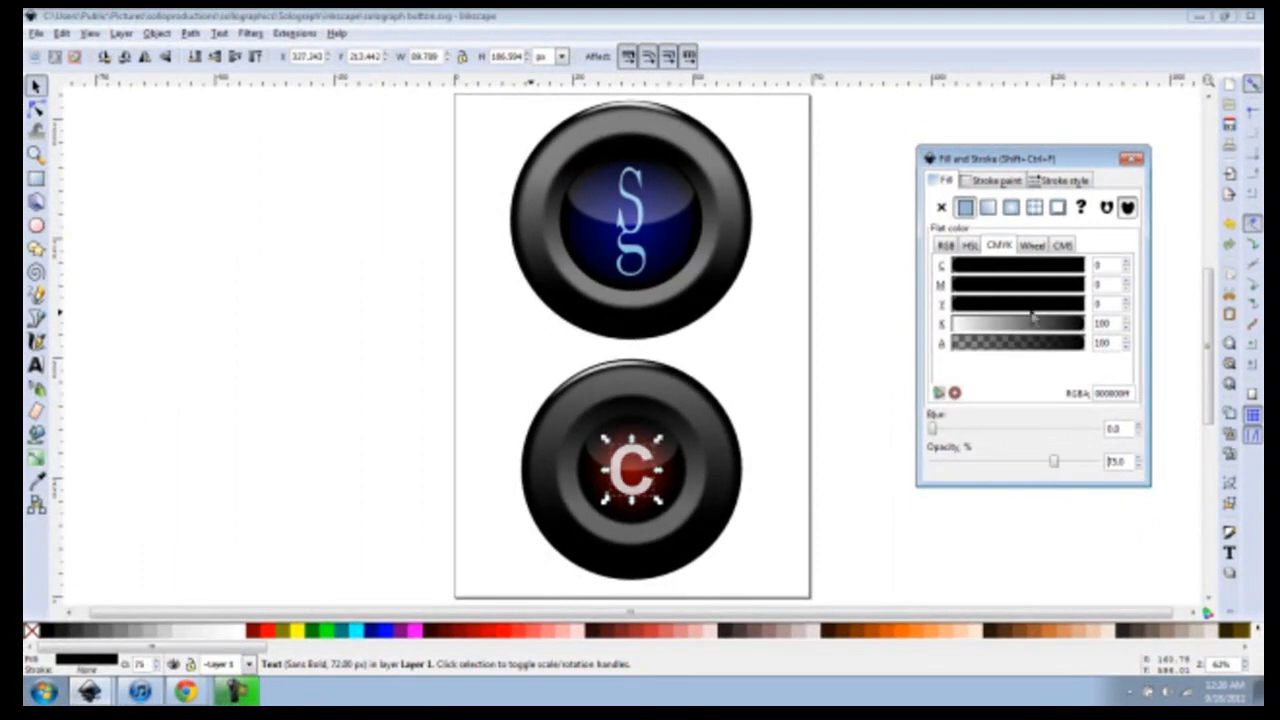
click(895, 402)
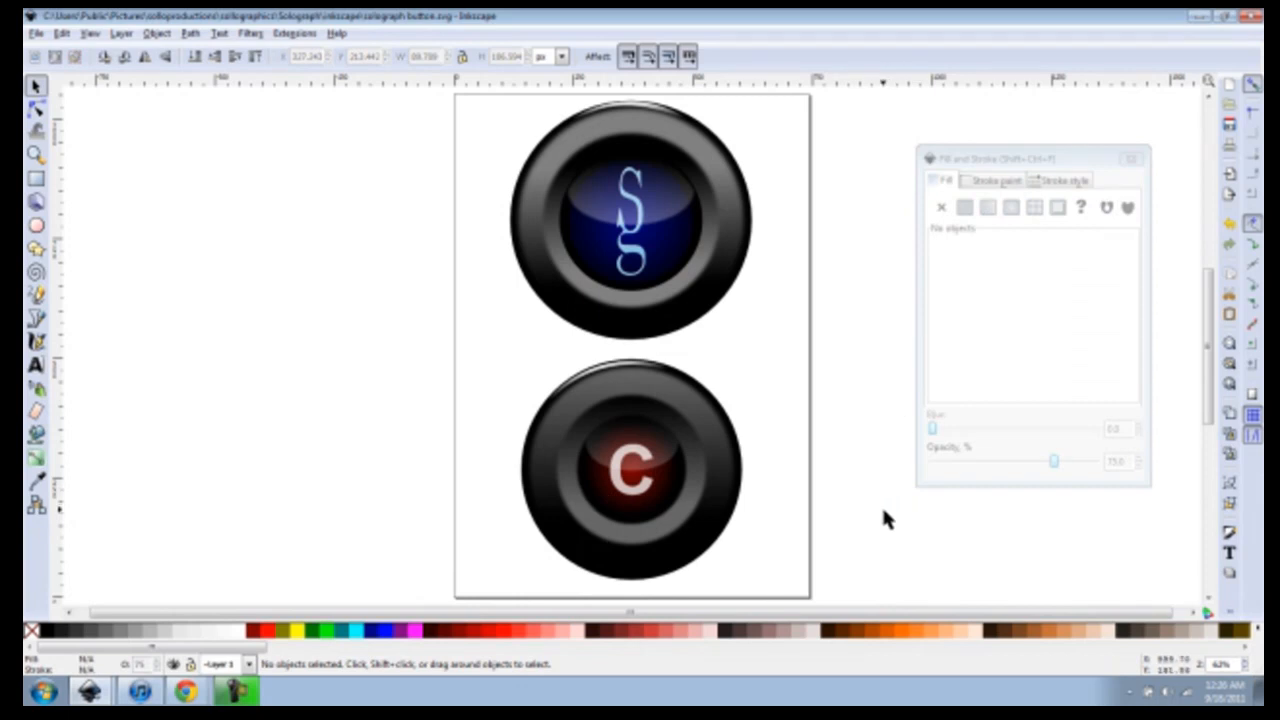
Step: Lower the letter C's opacity to 50%, deselect it and close Fill and Stroke
click(640, 492)
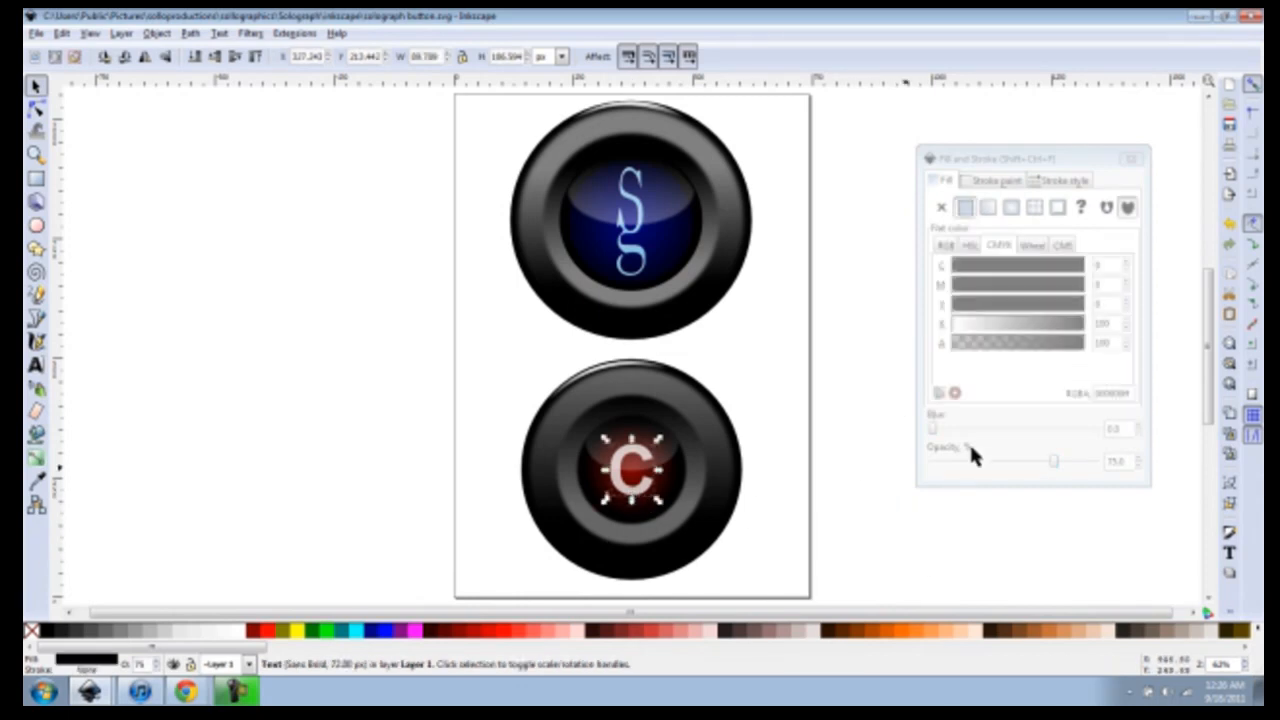
double_click(1110, 461)
text(50)
key(Return)
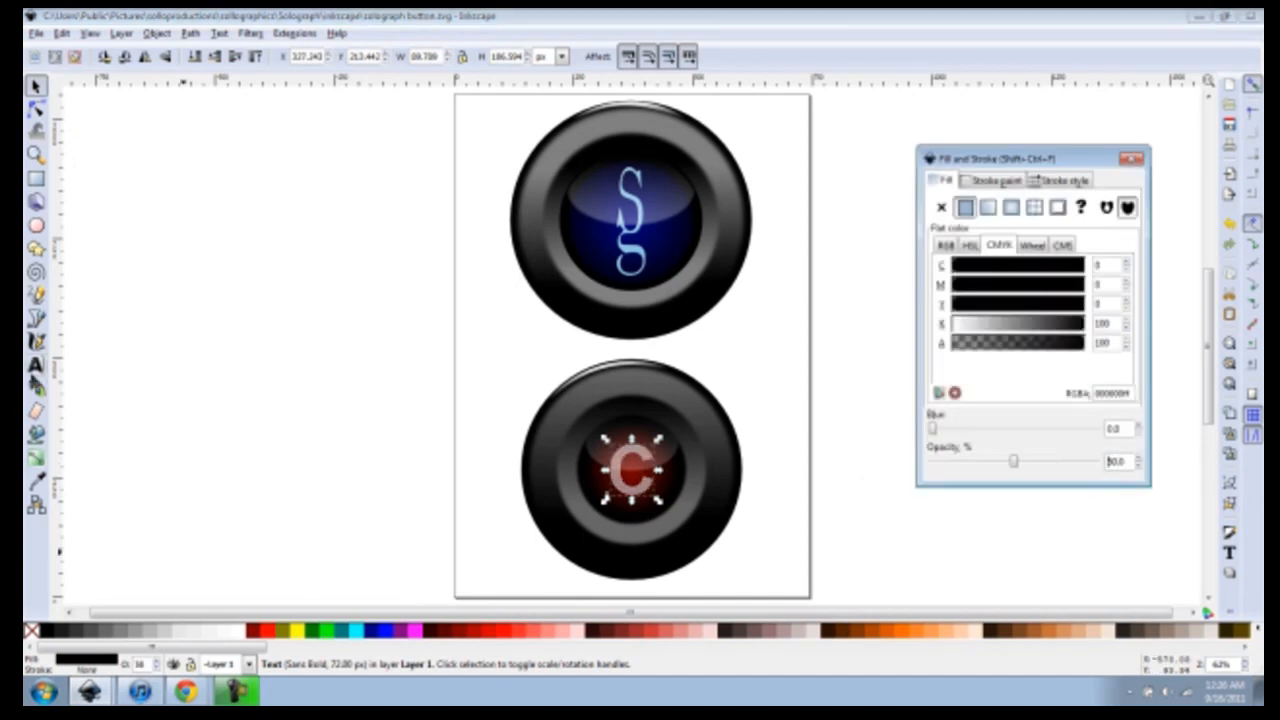
click(834, 320)
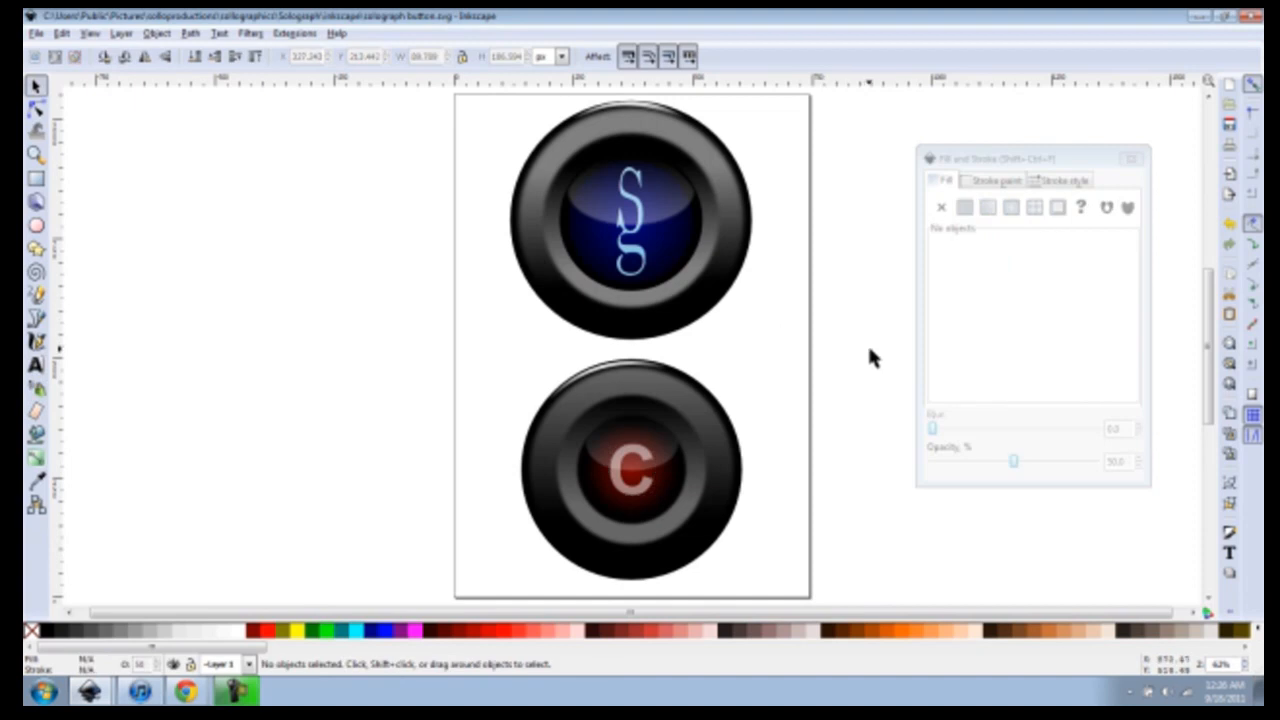
click(1137, 157)
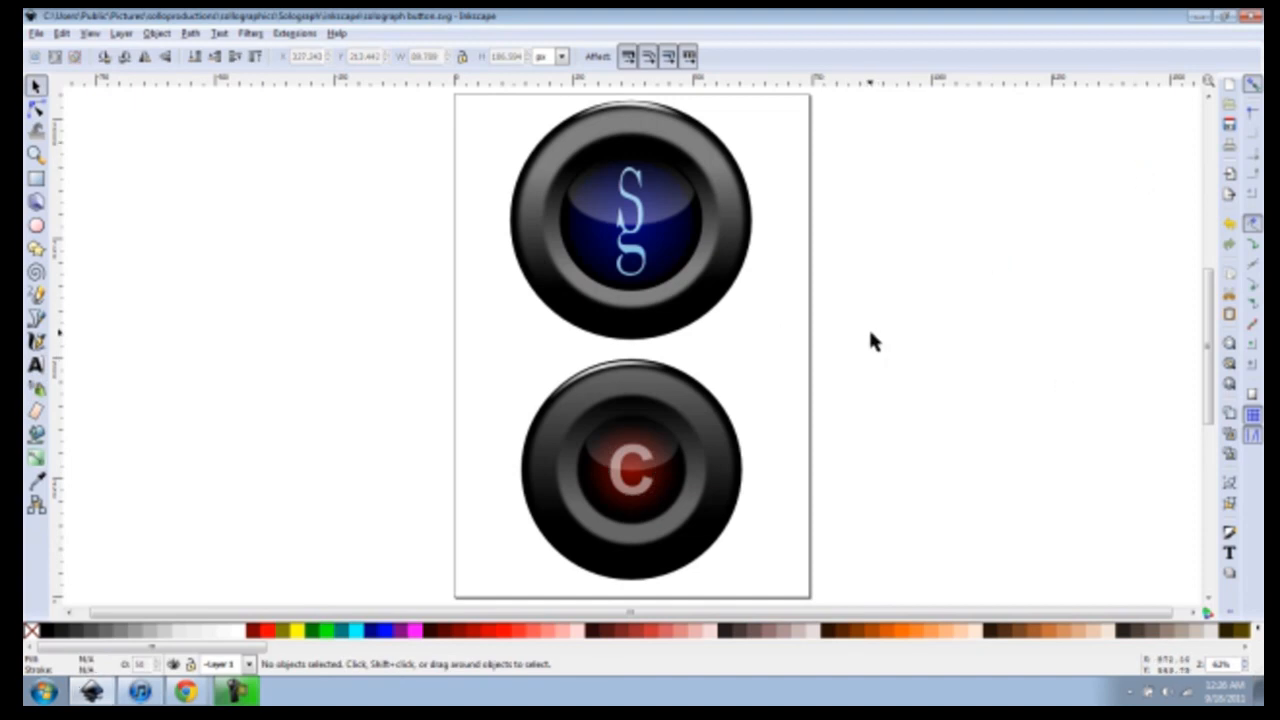